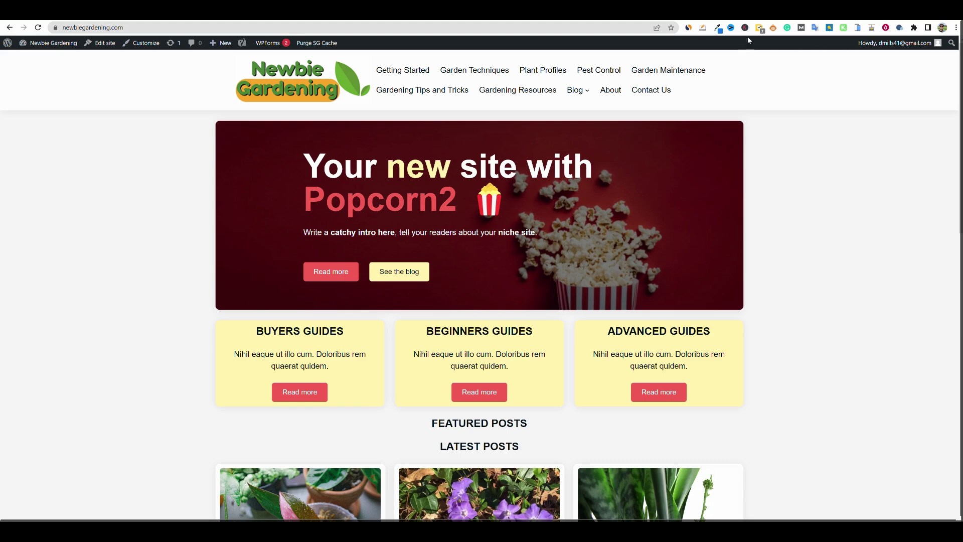
Search Google for site:newbiegardening.com in a new tab and review the indexed pages, including the Uncategorized Archives result
key("ctrl+t")
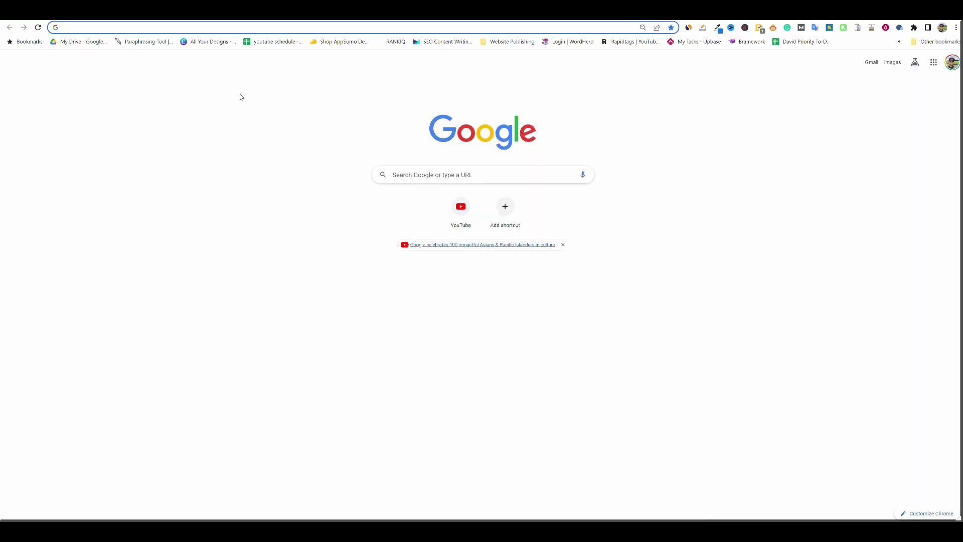
left_click(410, 175)
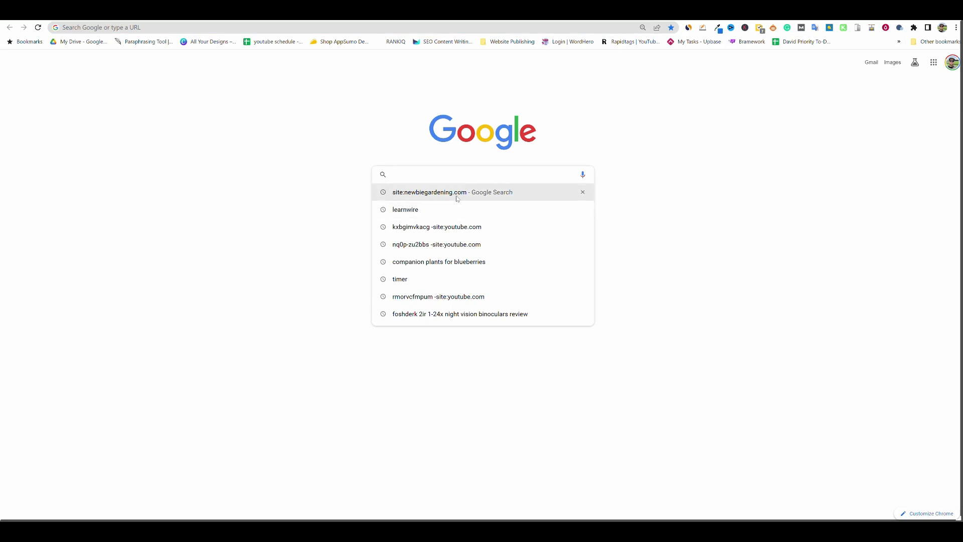
left_click(428, 192)
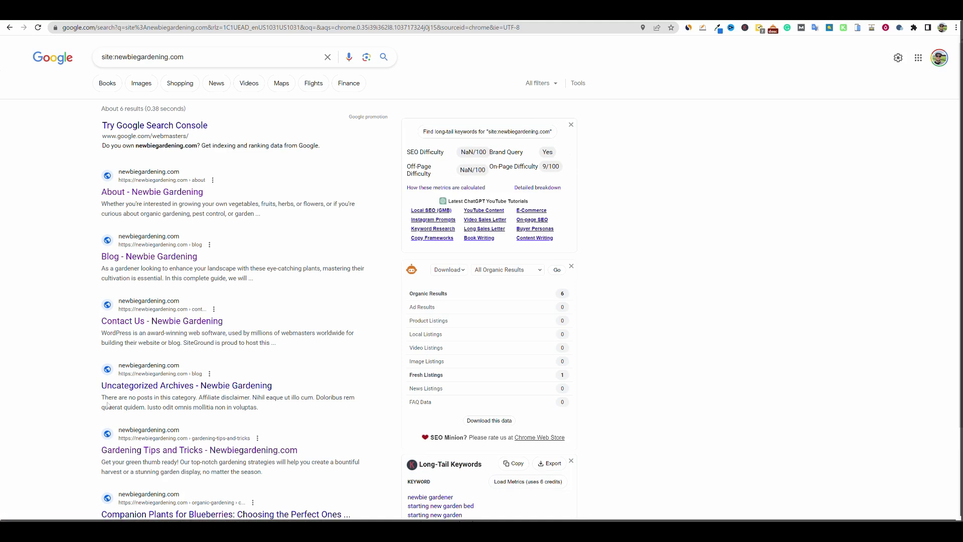
left_click_drag(99, 401, 267, 409)
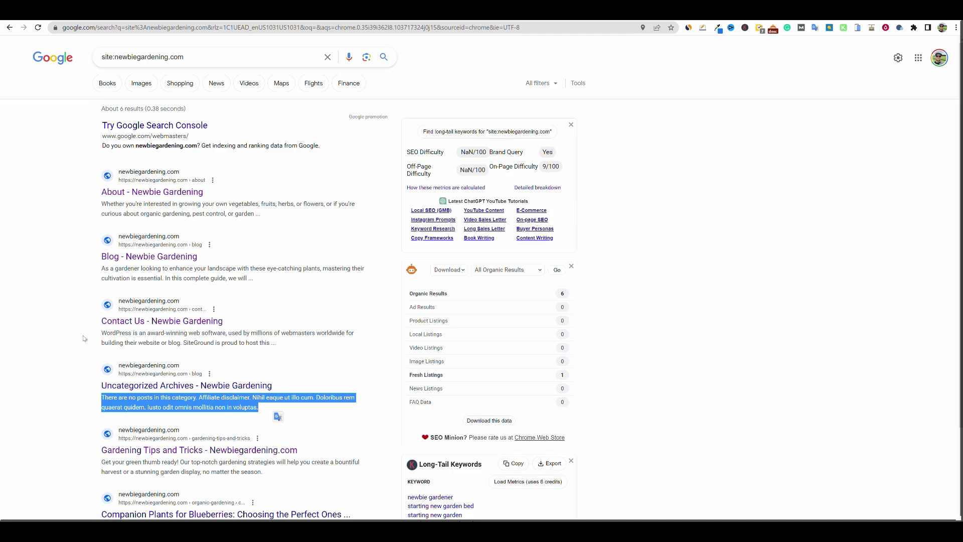
left_click(86, 385)
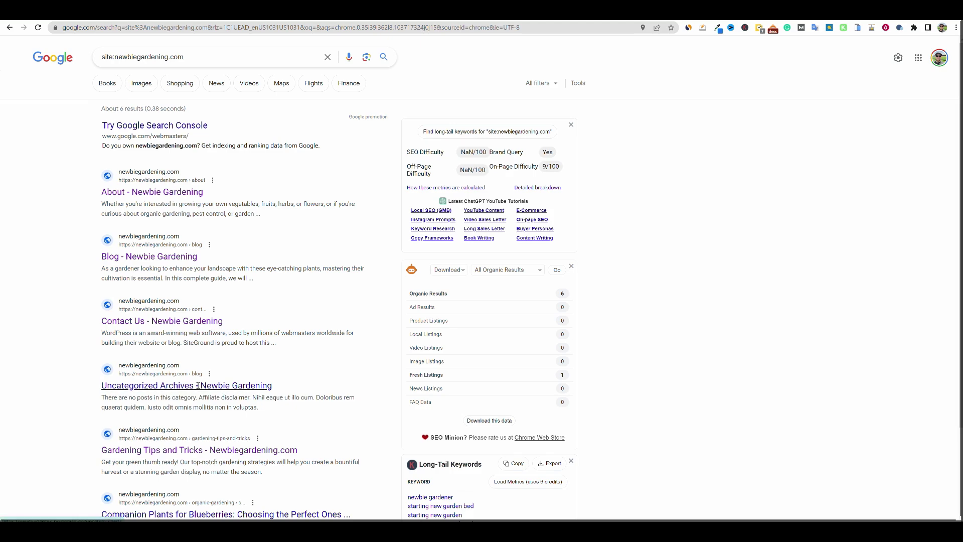
scroll(157, 351, "down", 3)
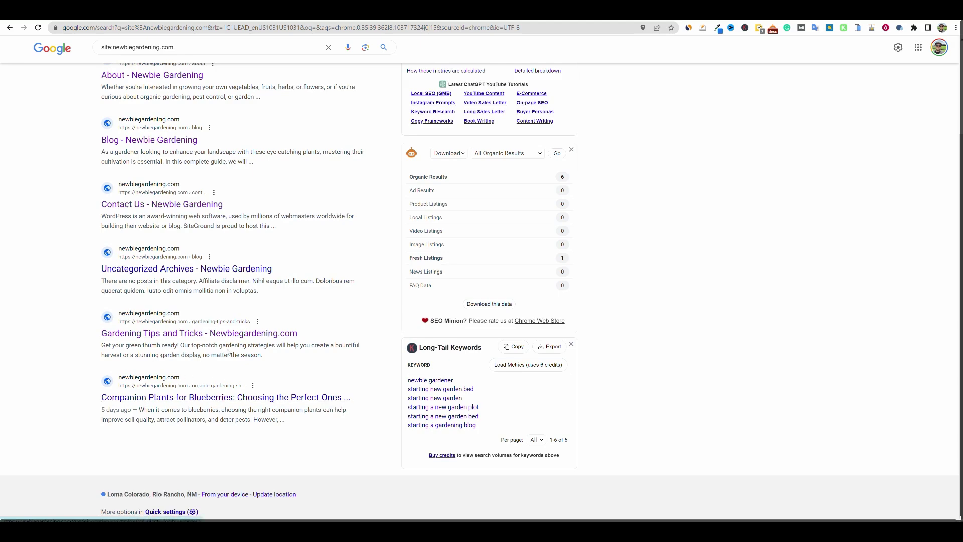
scroll(230, 409, "up", 1)
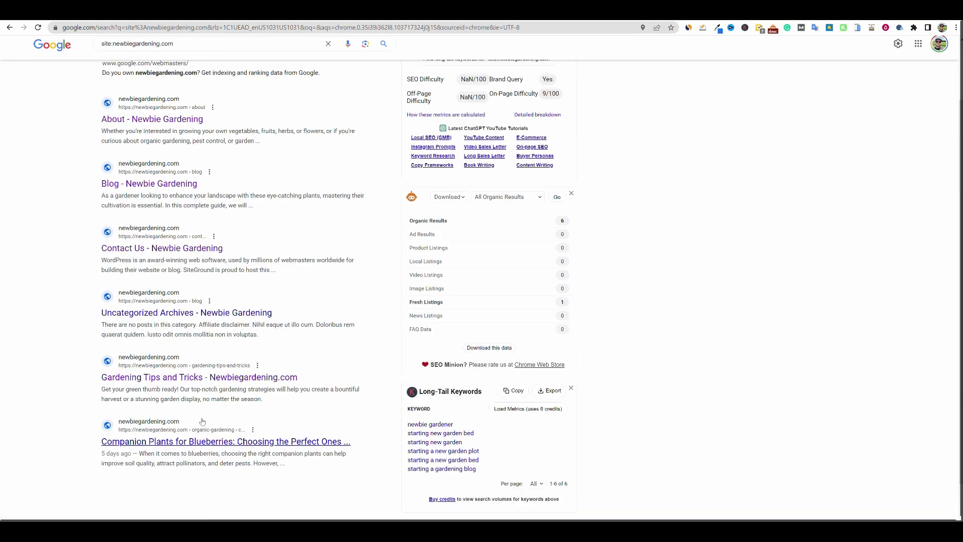
scroll(219, 411, "up", 2)
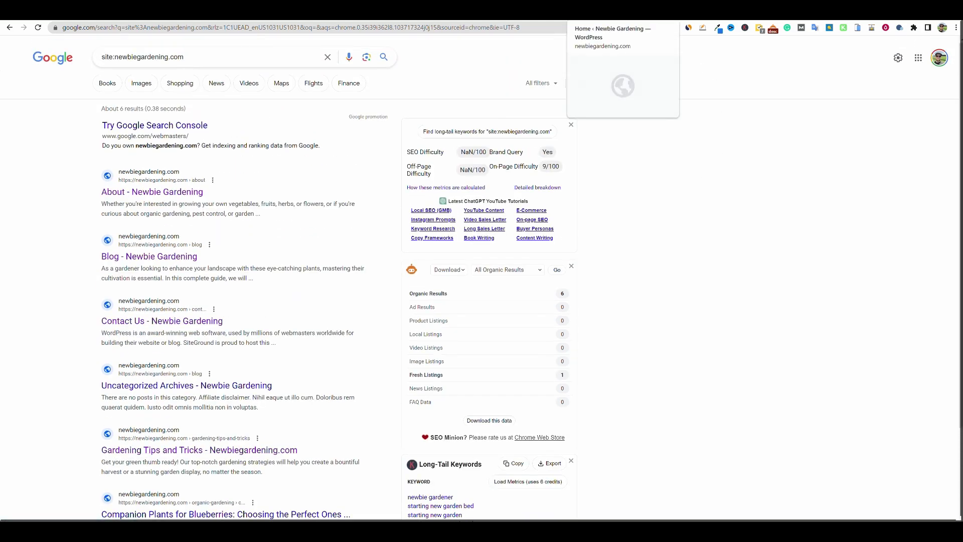
Return to the Newbie Gardening homepage and look through its sections
left_click(622, 12)
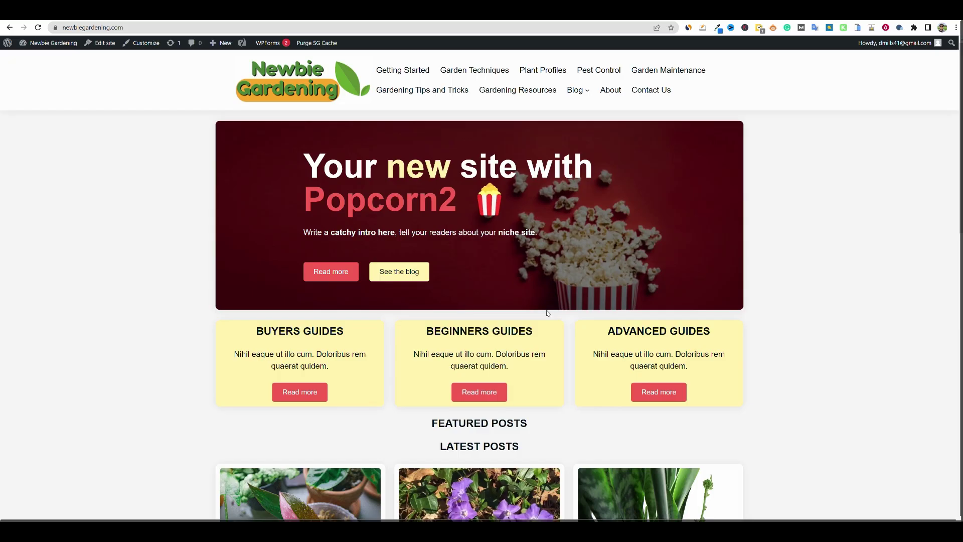
scroll(548, 313, "down", 5)
scroll(532, 359, "up", 5)
In the WordPress dashboard, check the Default Post Category choices in the Writing settings, and open the post categories
left_click(601, 10)
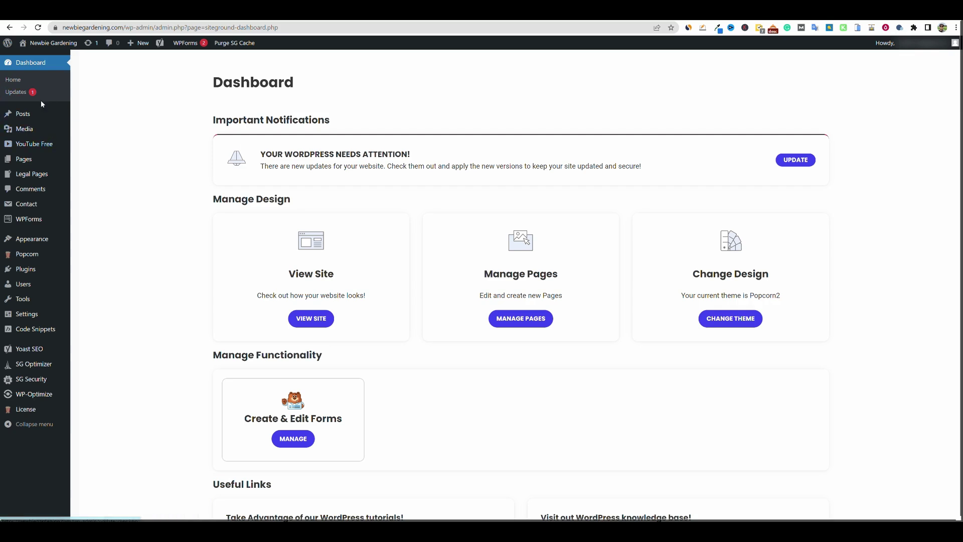
mouse_move(40, 114)
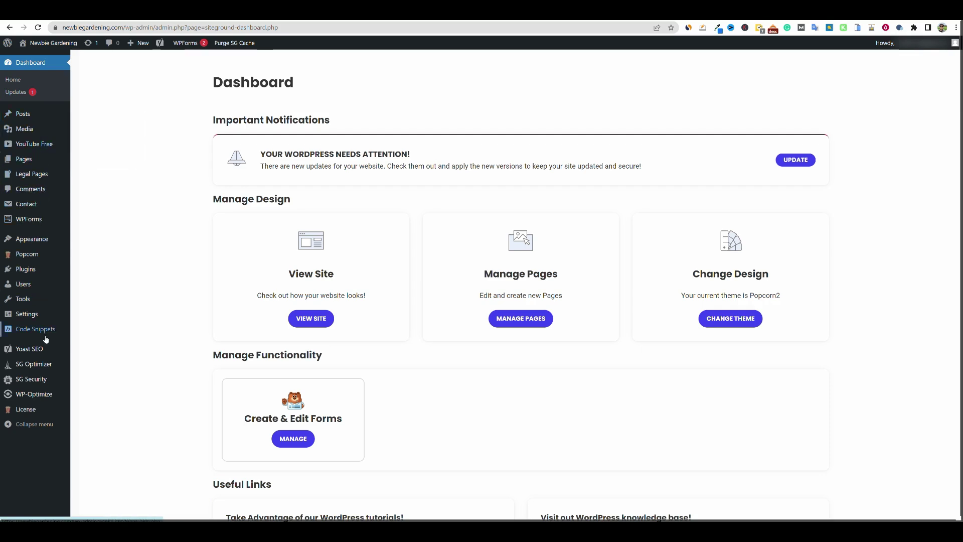
mouse_move(33, 318)
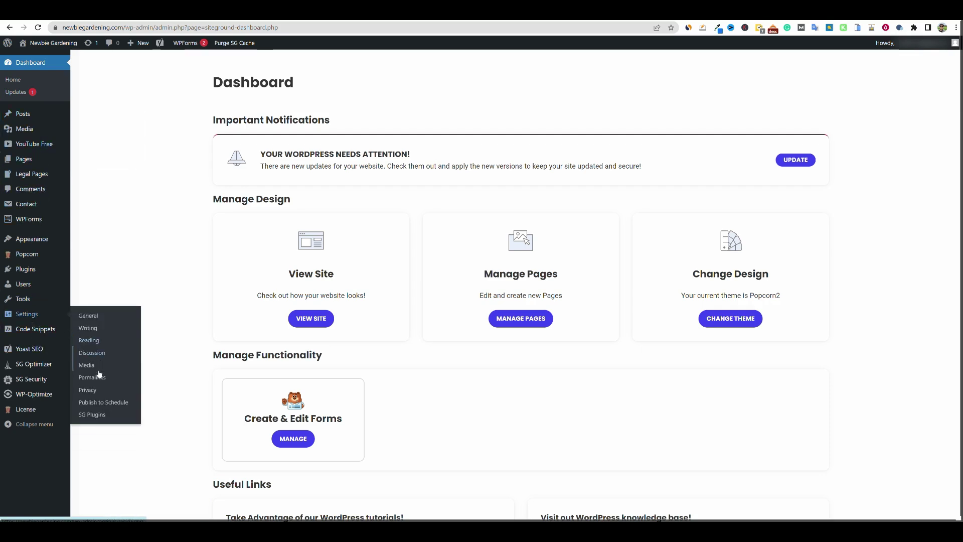
left_click(93, 344)
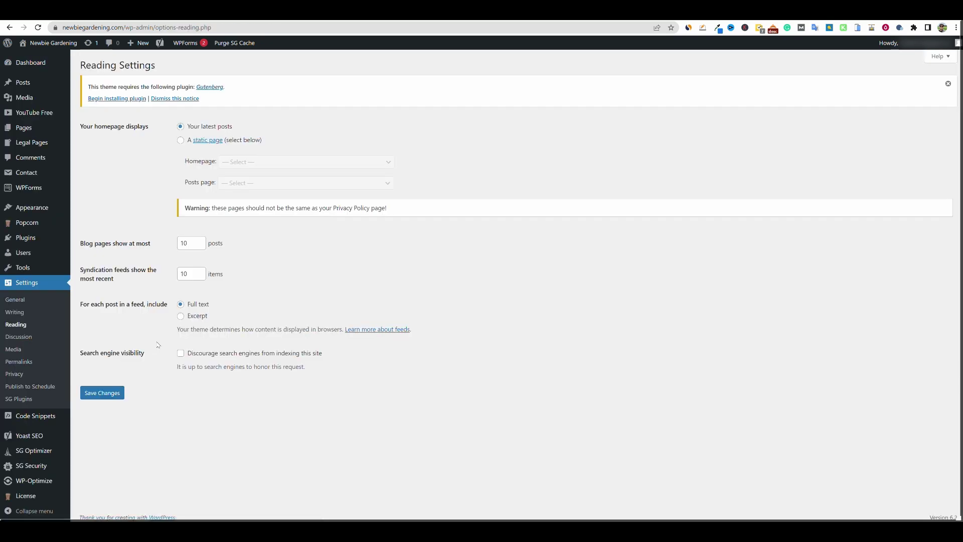
left_click(15, 313)
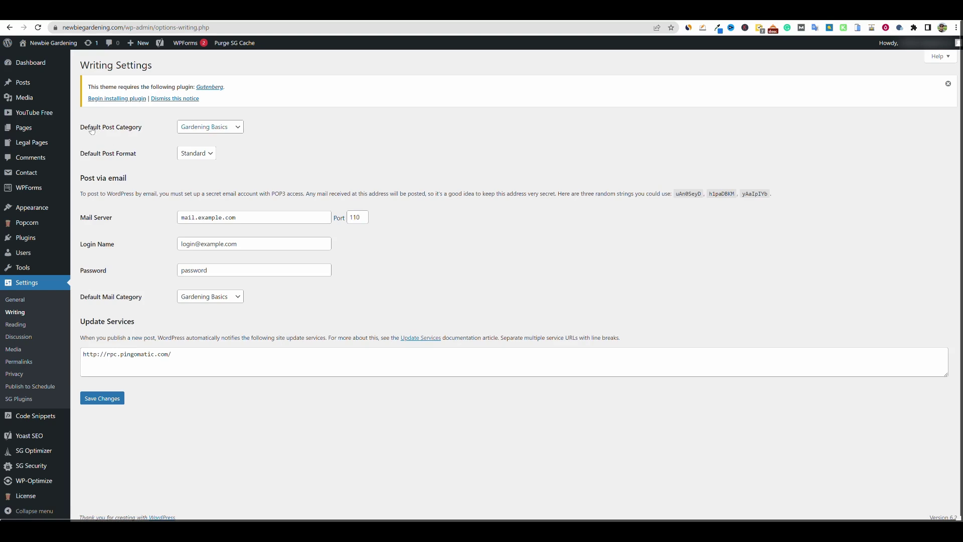
left_click(239, 131)
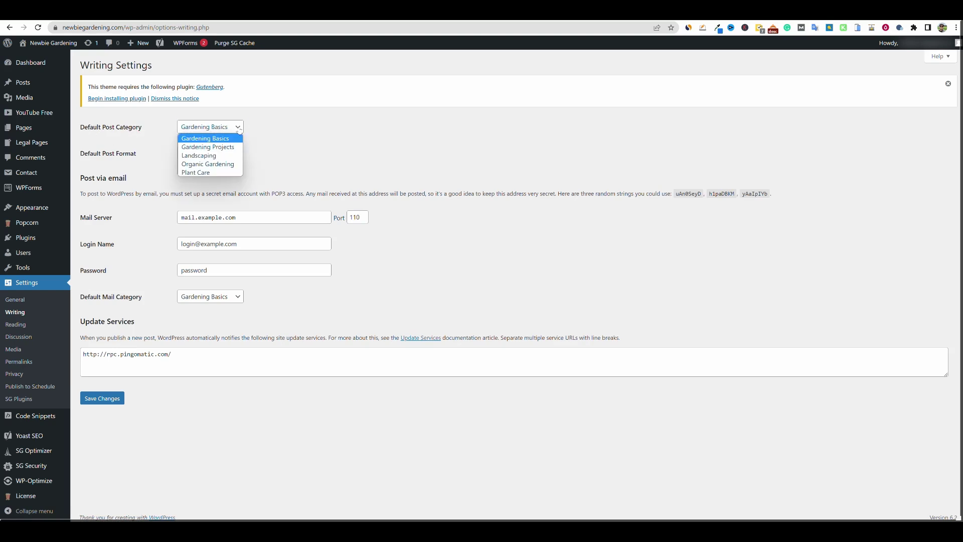
left_click(251, 129)
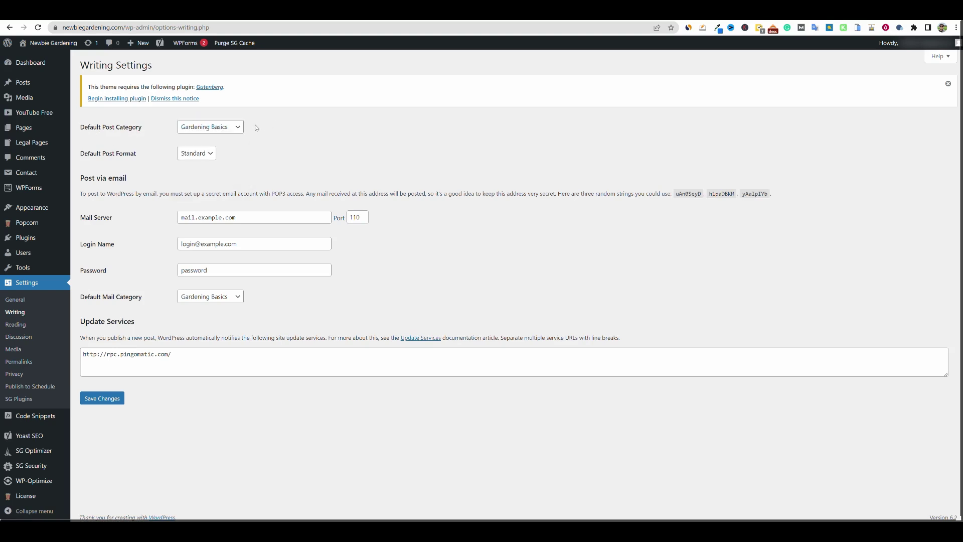
left_click(240, 129)
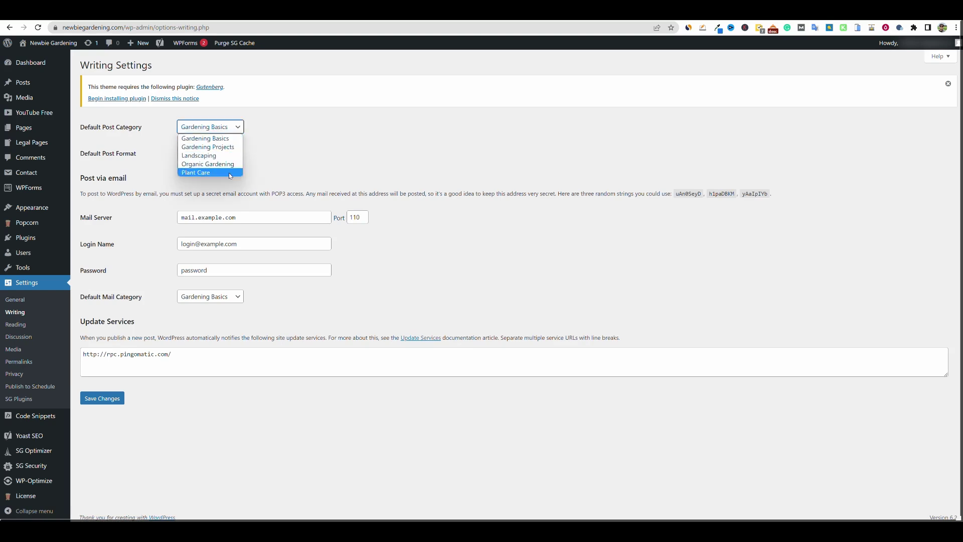
left_click(269, 128)
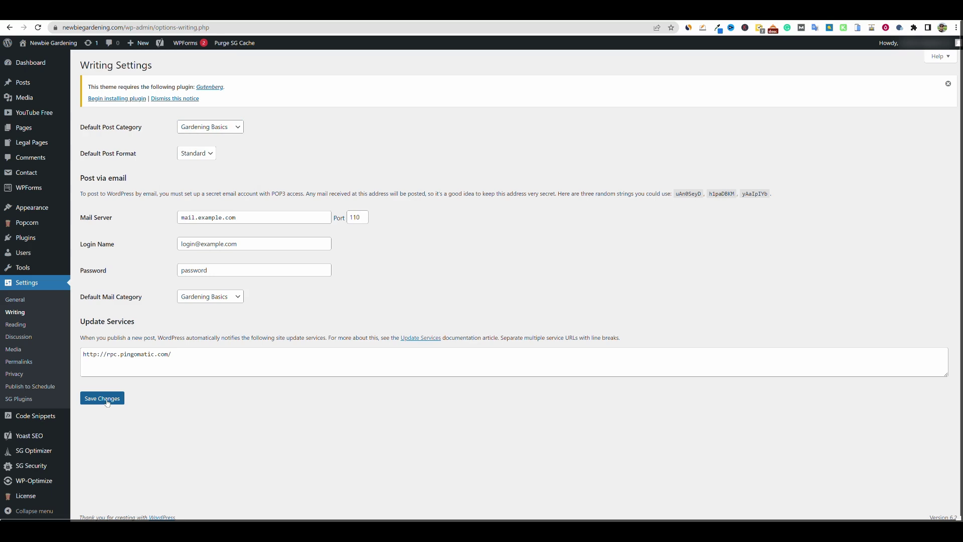
mouse_move(24, 84)
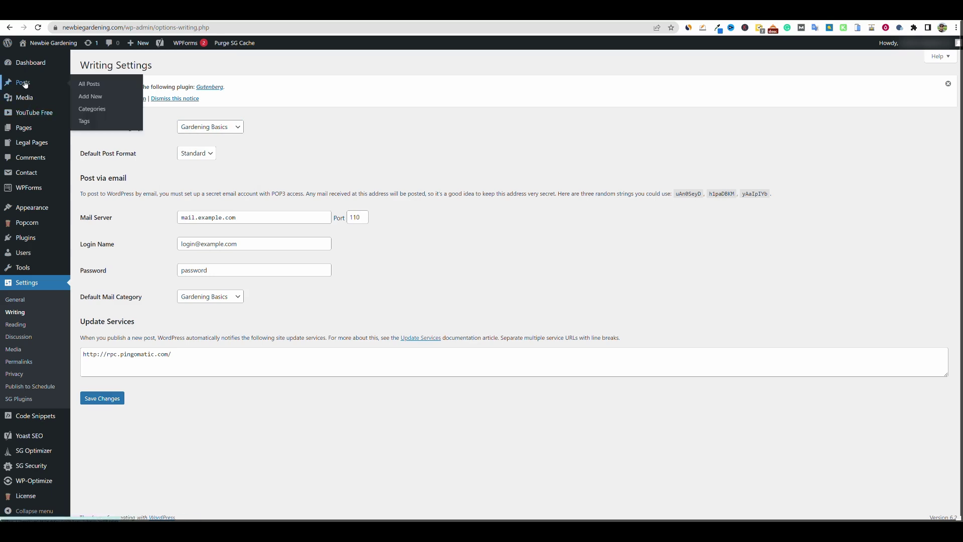
left_click(92, 110)
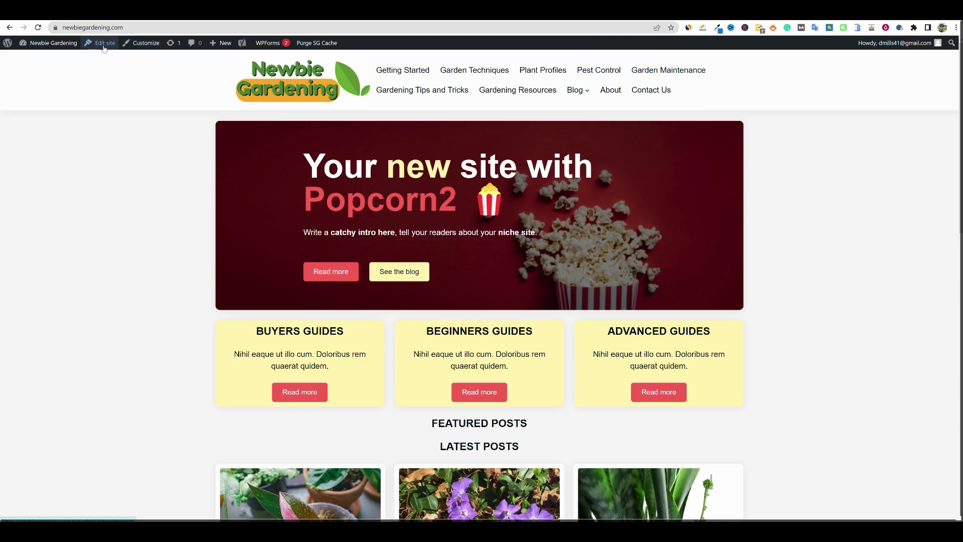
Open the site's Front Page template in the site editor and select the popcorn hero's Cover block
left_click(147, 43)
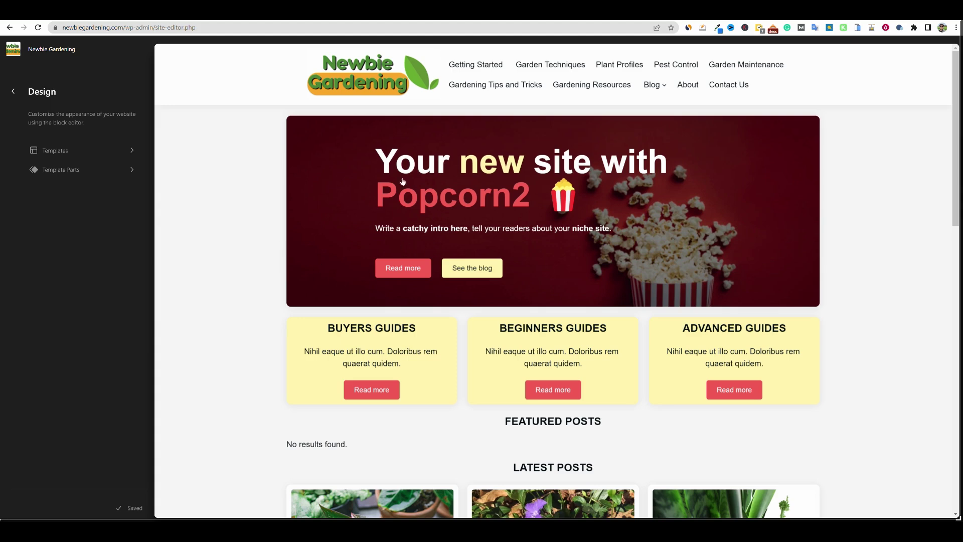
left_click(306, 193)
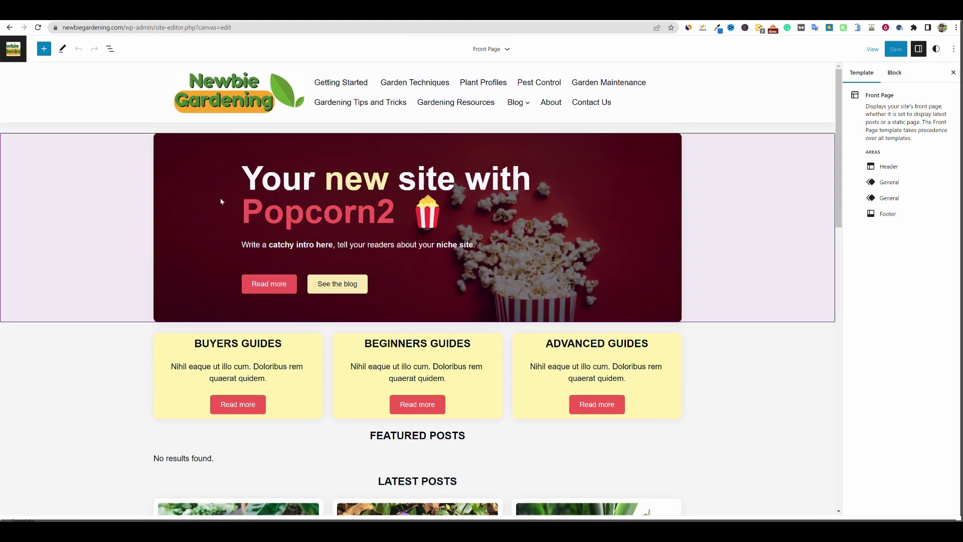
left_click(183, 224)
left_click(183, 223)
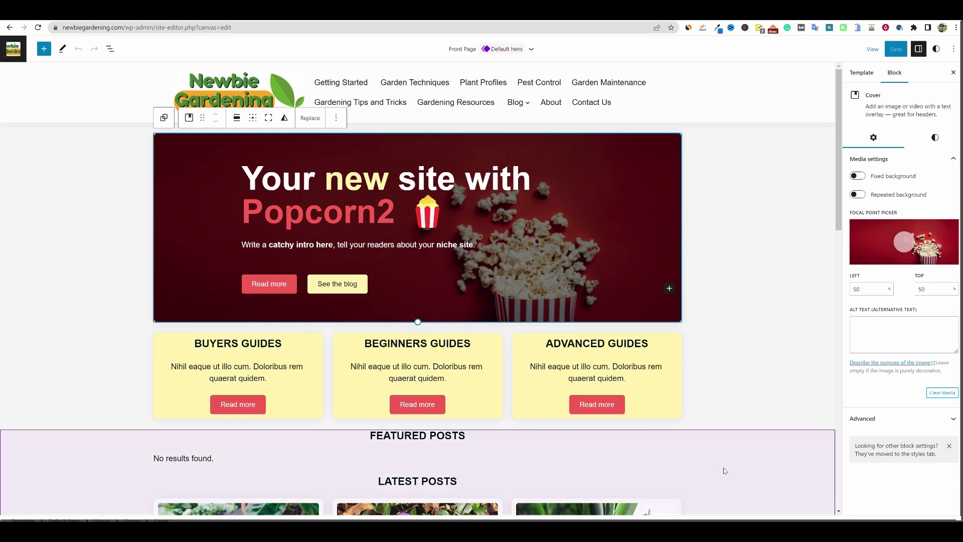
Switch to Discord, open the Midjourney server's newbies-44 channel and start an /imagine command
key("Escape")
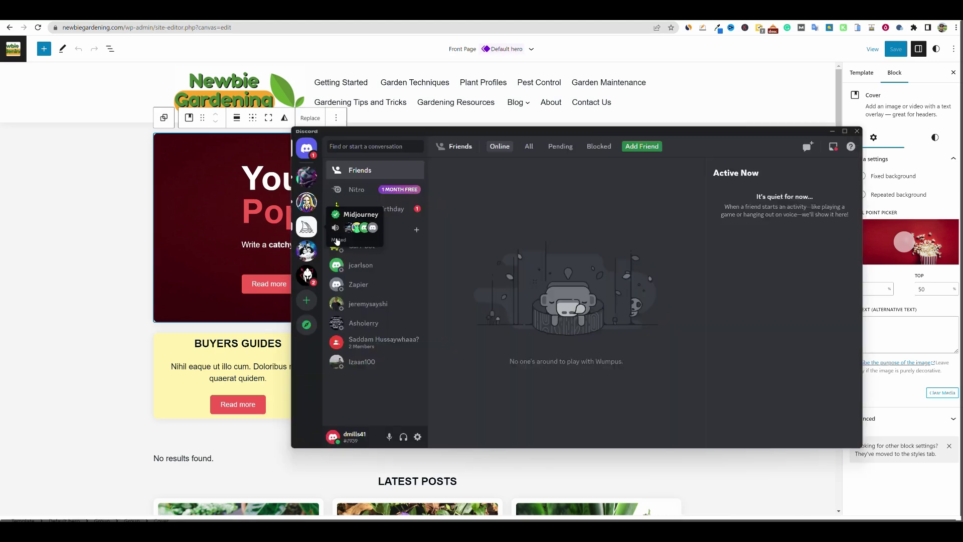
left_click(307, 227)
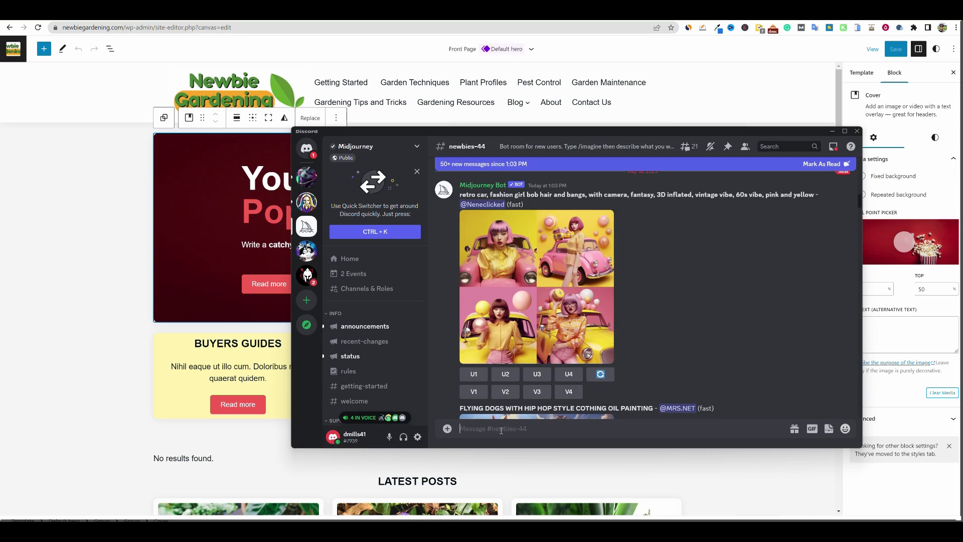
type("/imagine")
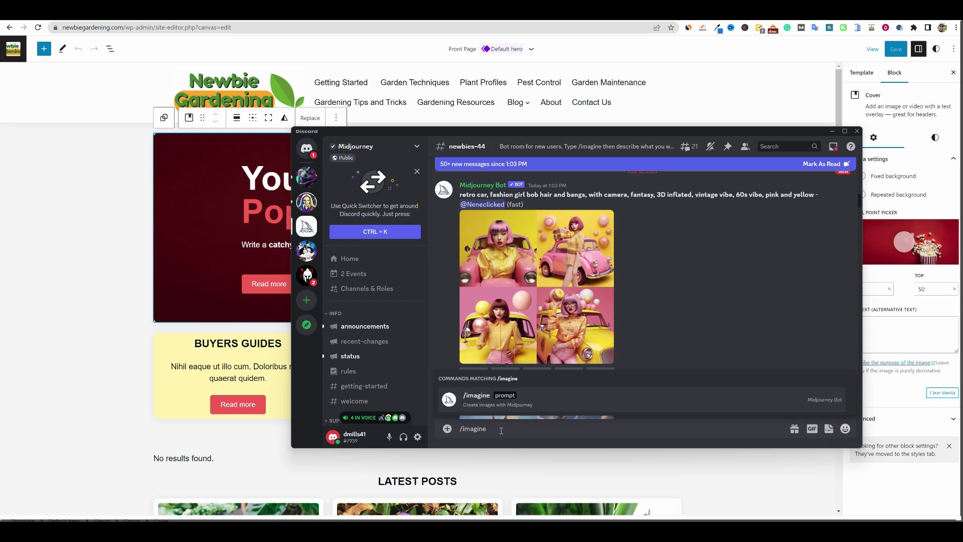
key("Tab")
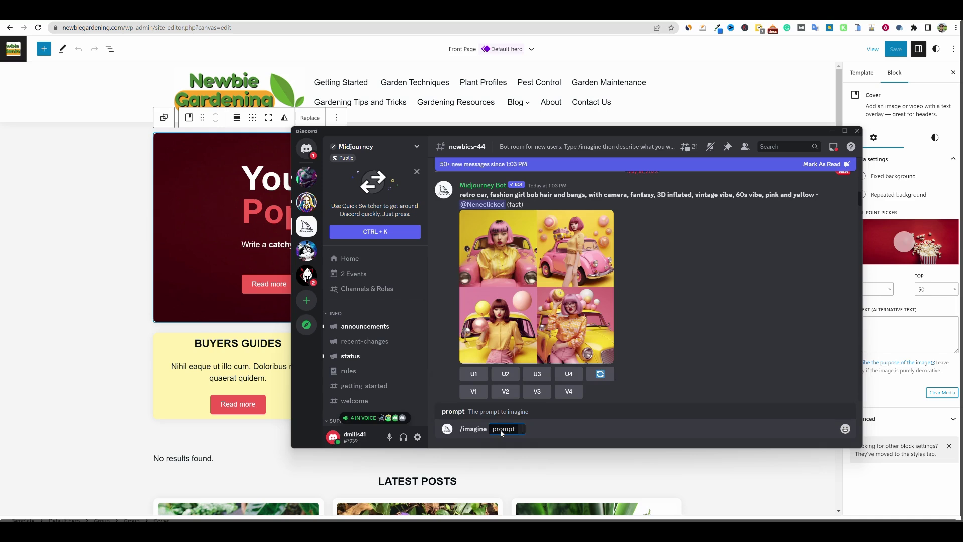
Begin the image prompt with "--ar 16:9 blog banner, ultrarealistic, 4k, the most beautiful garden in the"
type("--ar 16")
type(":9 blog banner")
type(", ultrarealistic")
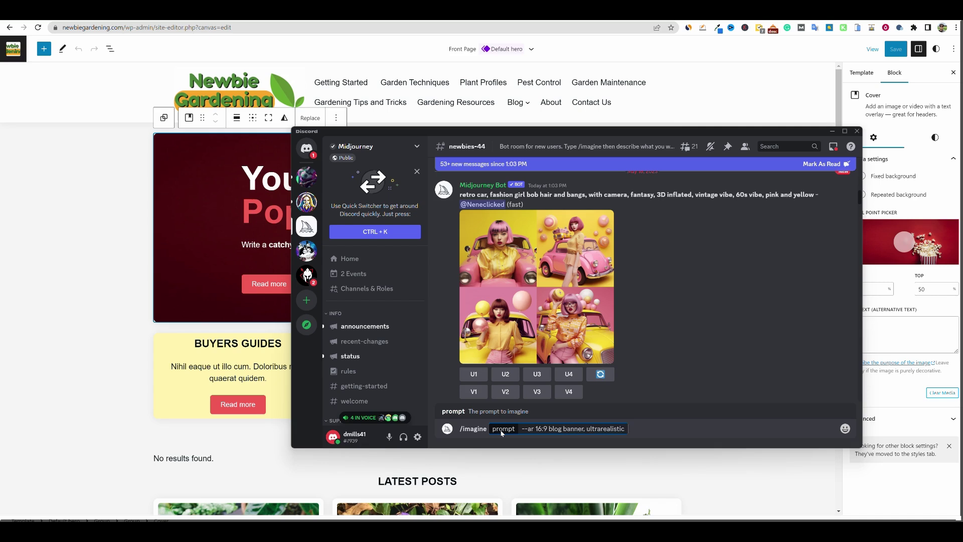
type(",")
type(" 4k,")
type(" Garde")
key("BackSpace")
key("BackSpace")
key("BackSpace")
key("BackSpace")
key("BackSpace")
type("the most beautify")
key("BackSpace")
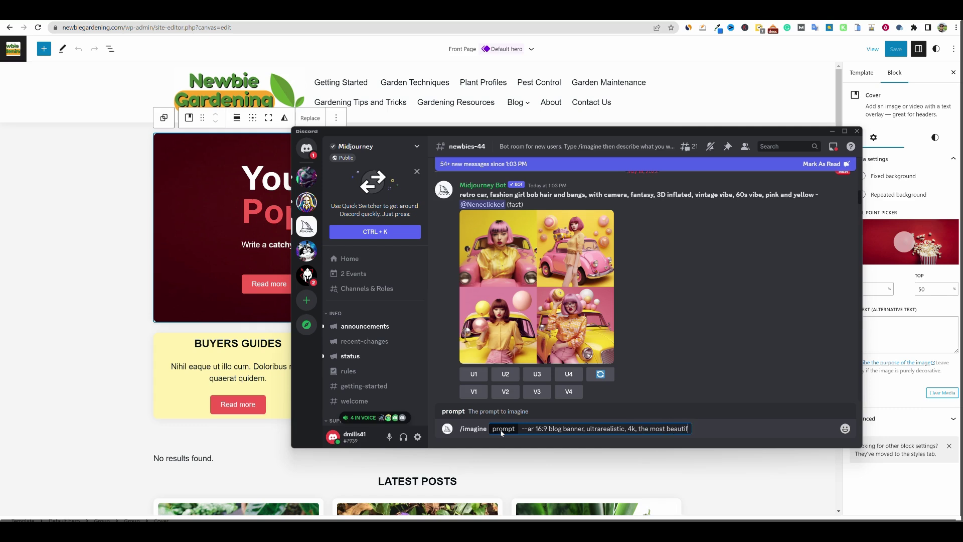
type("ul garden in the")
Finish the prompt with "world, bright sunshine on top, to beautiful flowers and fruits in the garden, a couple garden tools laying on the ground" and send it
type("world, bright sunshine on top, to beautiful flowers and fruits in the garden, a couple garden tools laying on the ground")
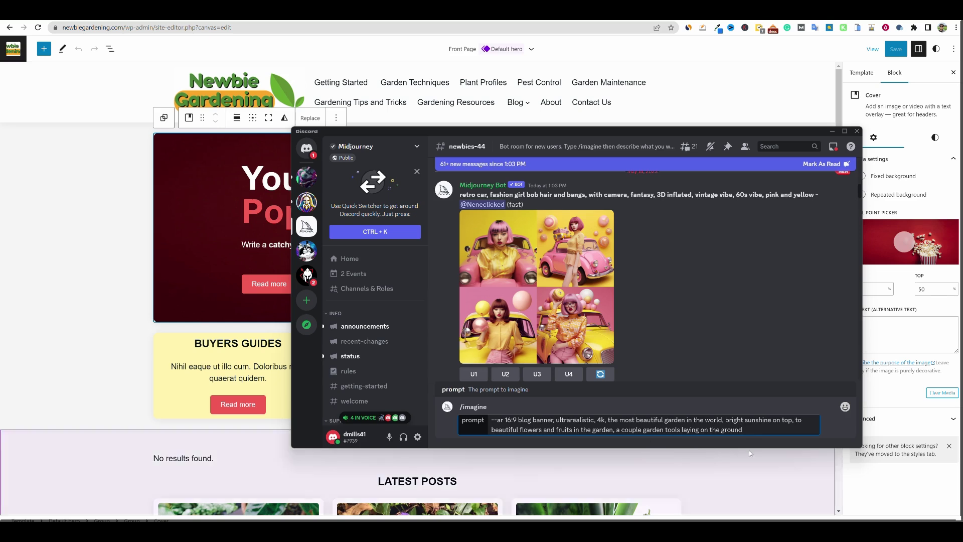
key("Return")
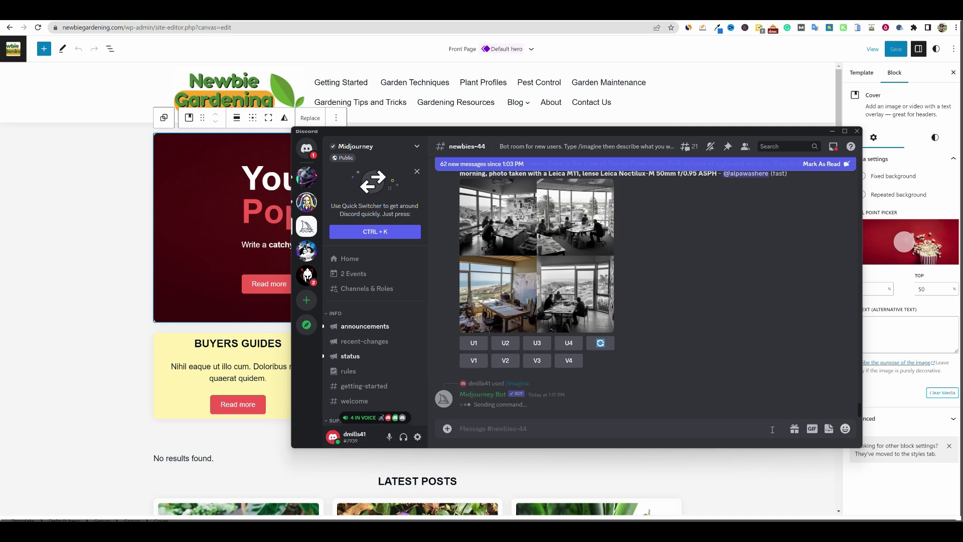
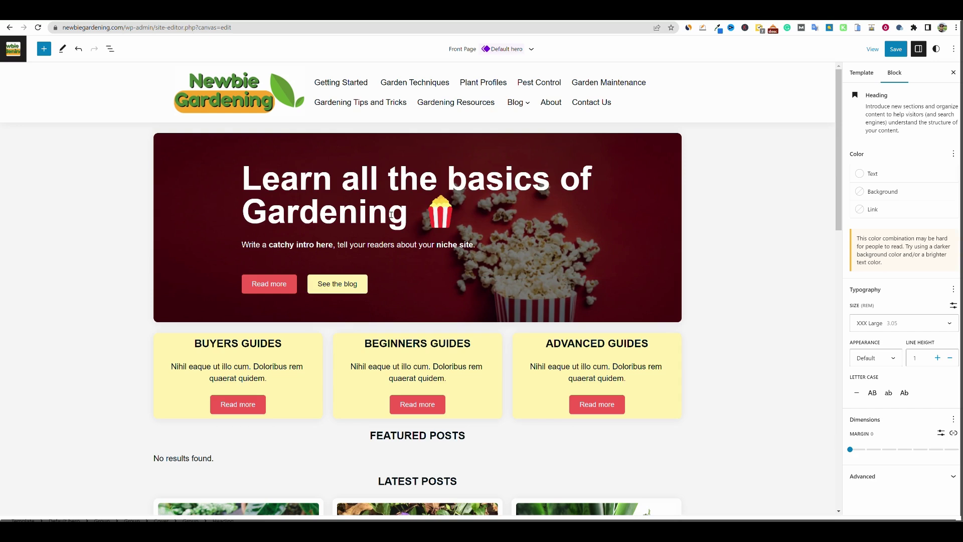
Remove the popcorn emoji and the extra space from the end of the hero heading "Learn all the basics of Gardening"
key("BackSpace")
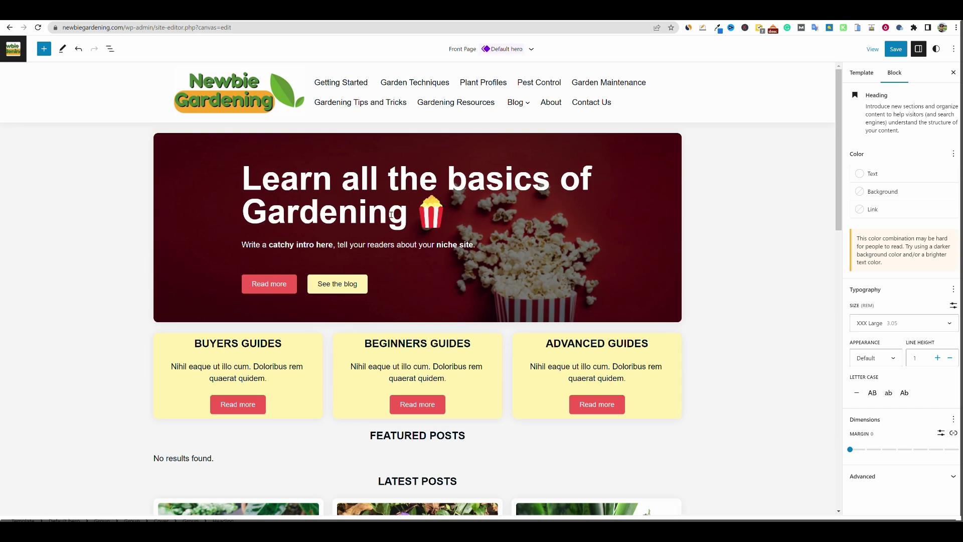
left_click(450, 220)
key("BackSpace")
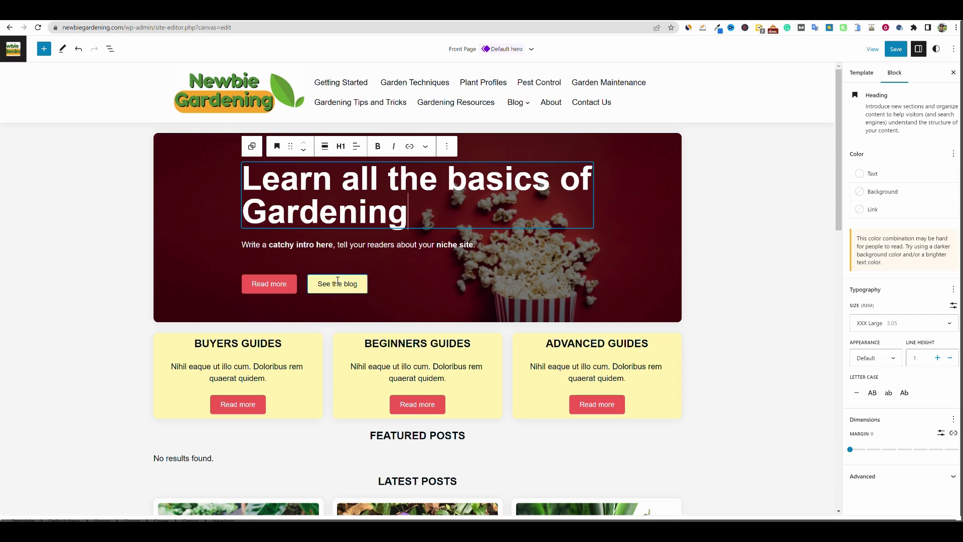
Link the hero's "See the blog" button to the site's Blog page
left_click(359, 285)
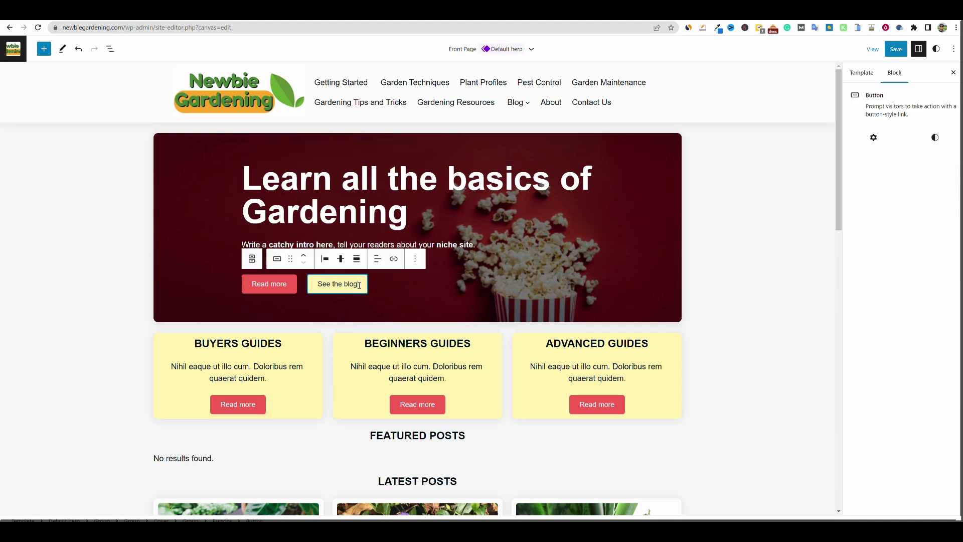
left_click(394, 259)
left_click(330, 311)
type("blog")
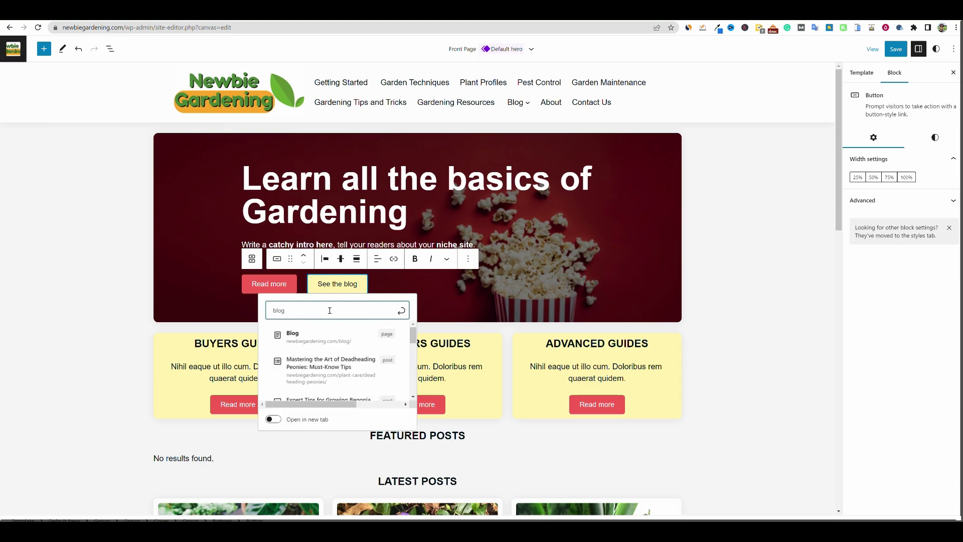
left_click(330, 341)
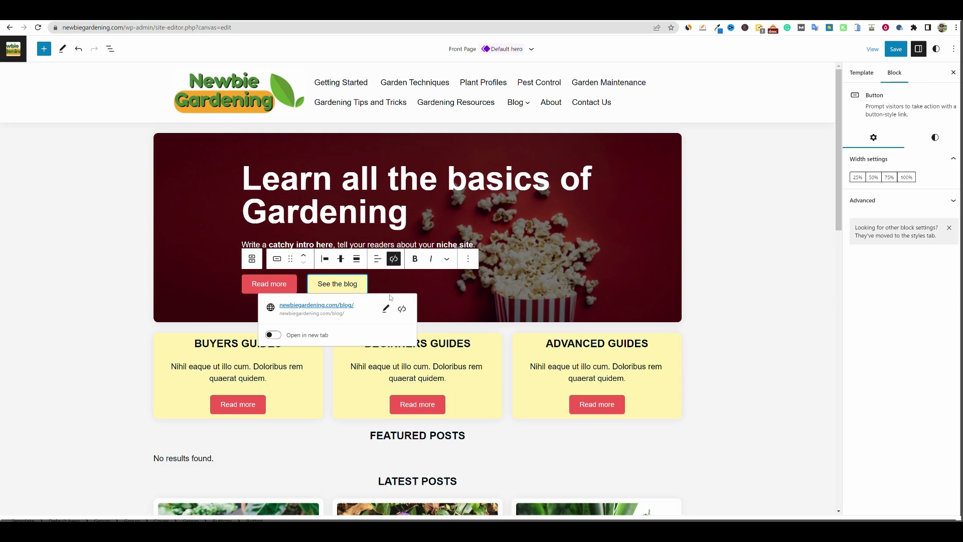
left_click(423, 295)
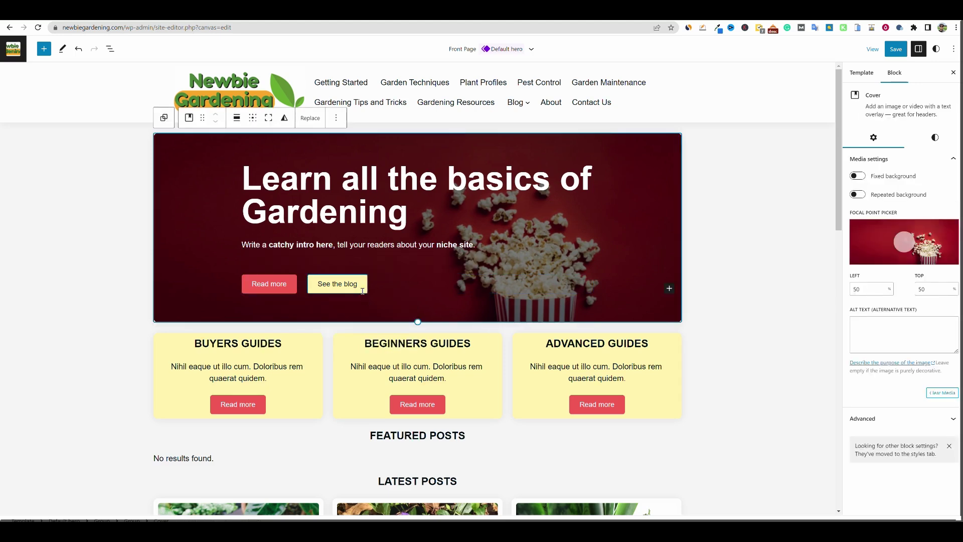
Try the dark green Success Text colour (155724) as the "See the blog" button's background, and restore Secondary yellow (FFF3AD)
left_click(362, 290)
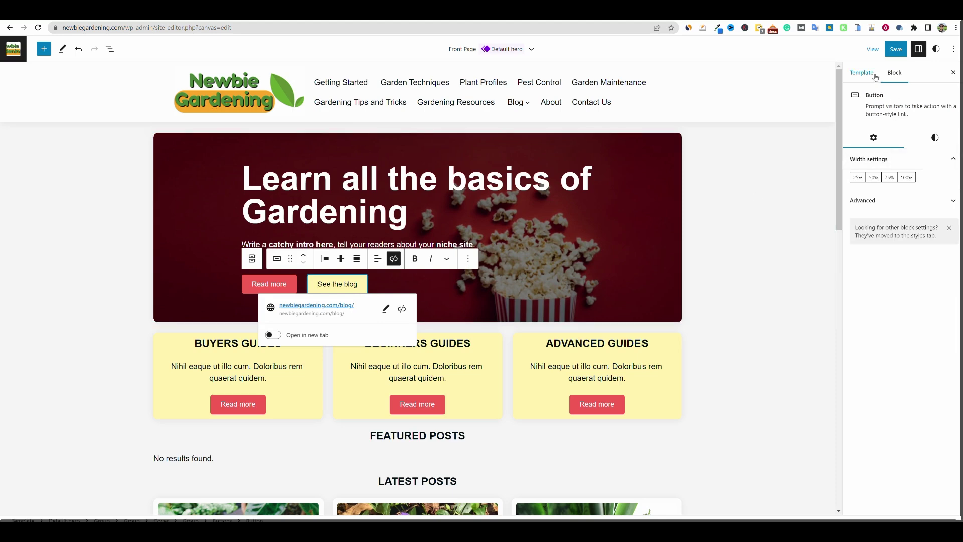
left_click(935, 137)
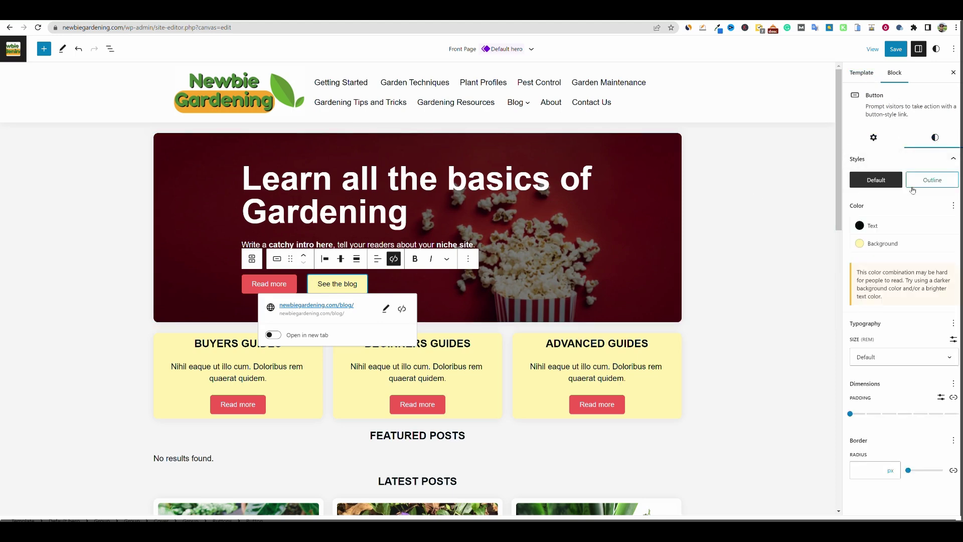
left_click(873, 245)
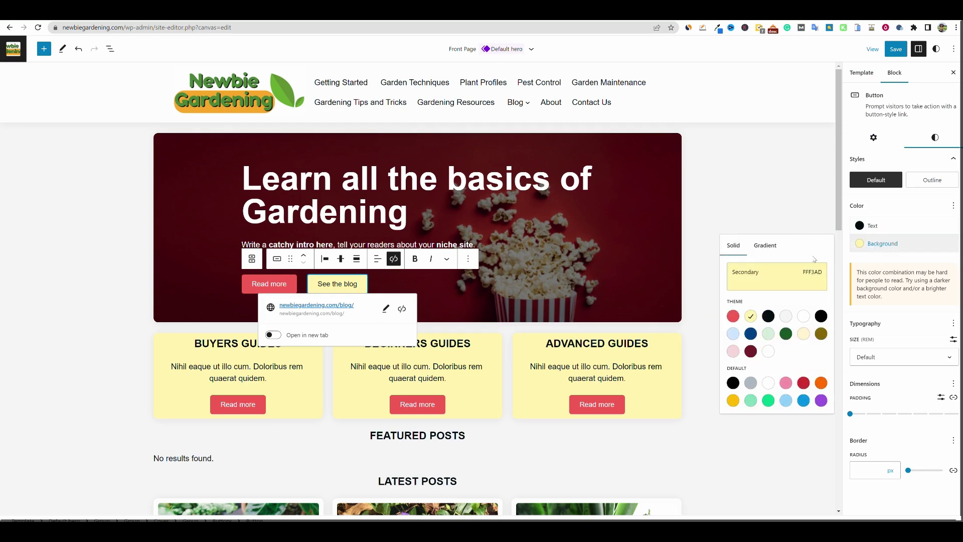
left_click(786, 334)
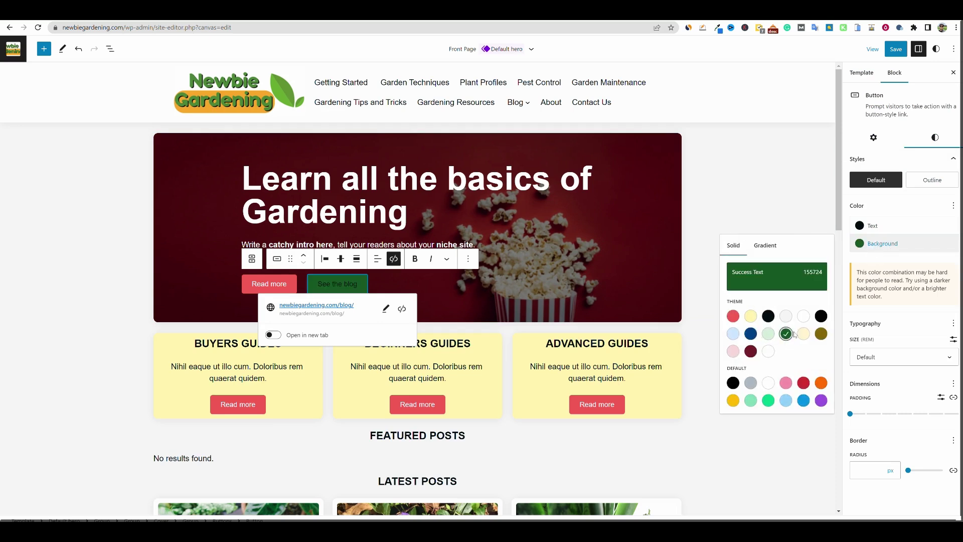
left_click(750, 315)
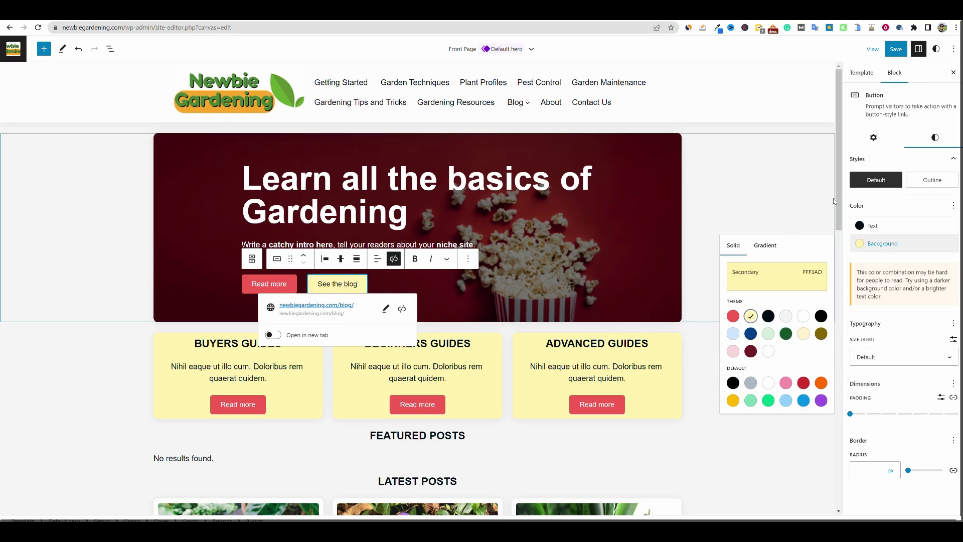
left_click(836, 202)
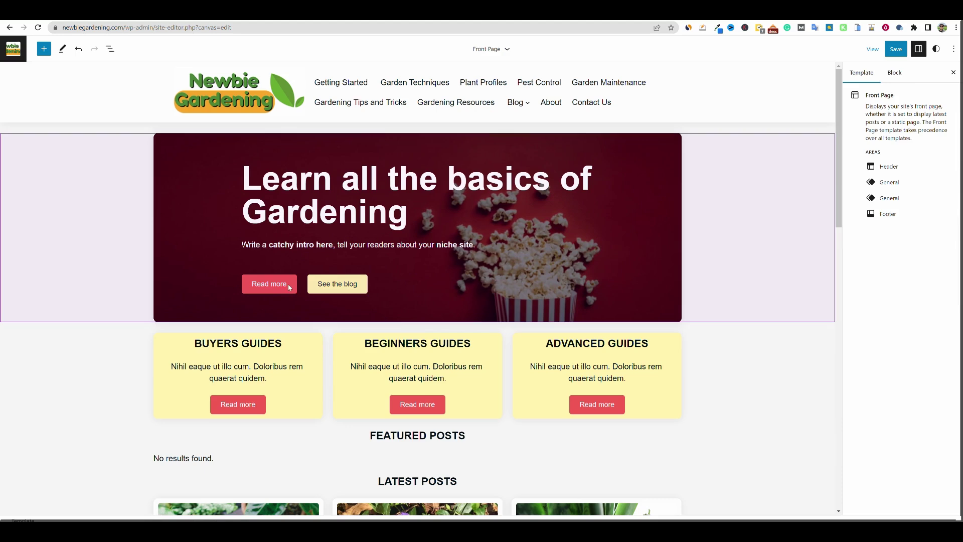
Link the hero's "Read more" button to the page "Getting Started with Gardening: A Comprehensive Beginner's Guide"
left_click(288, 284)
double_click(288, 284)
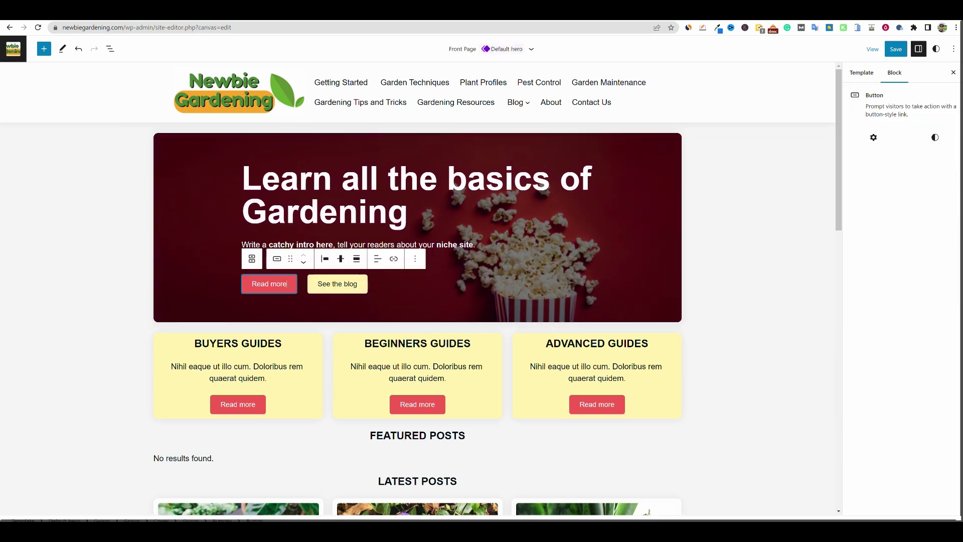
left_click(393, 258)
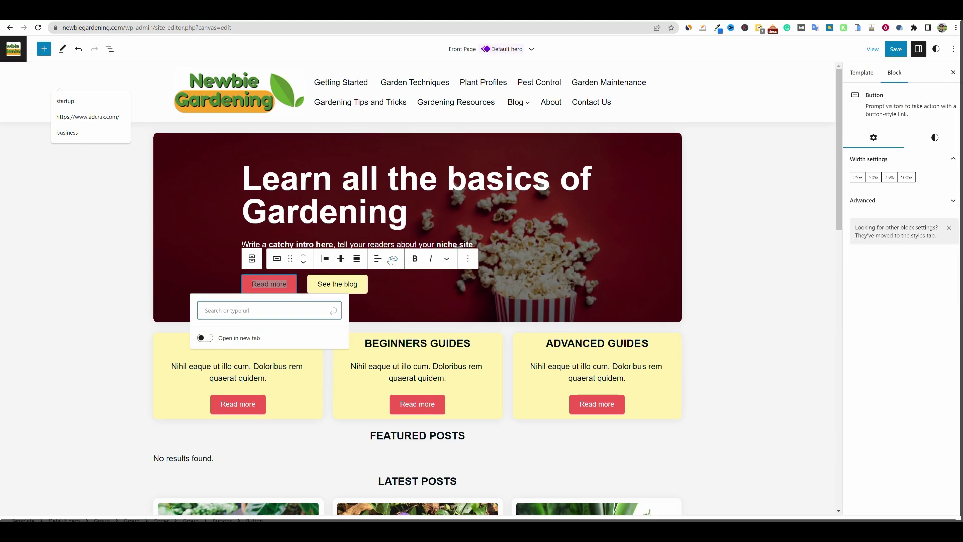
type("getting")
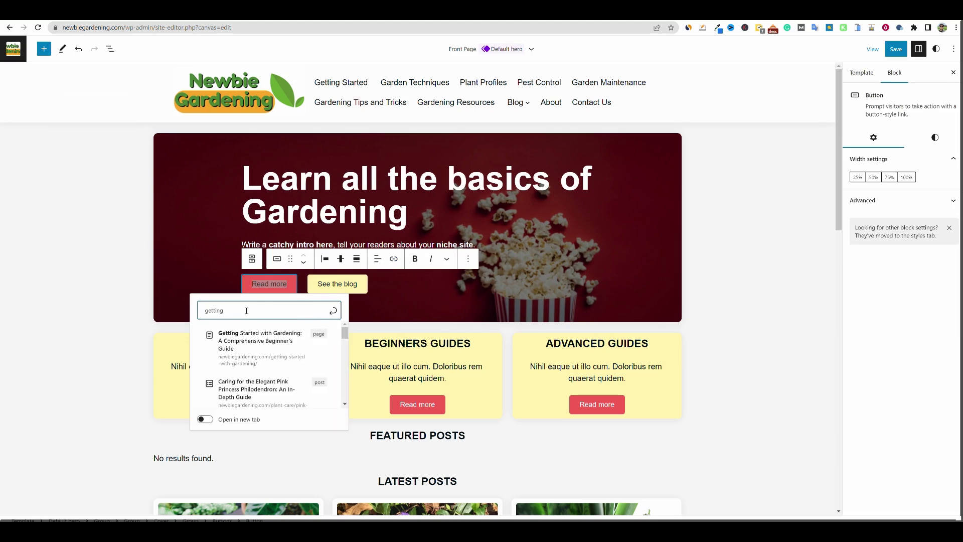
left_click(266, 348)
left_click(401, 307)
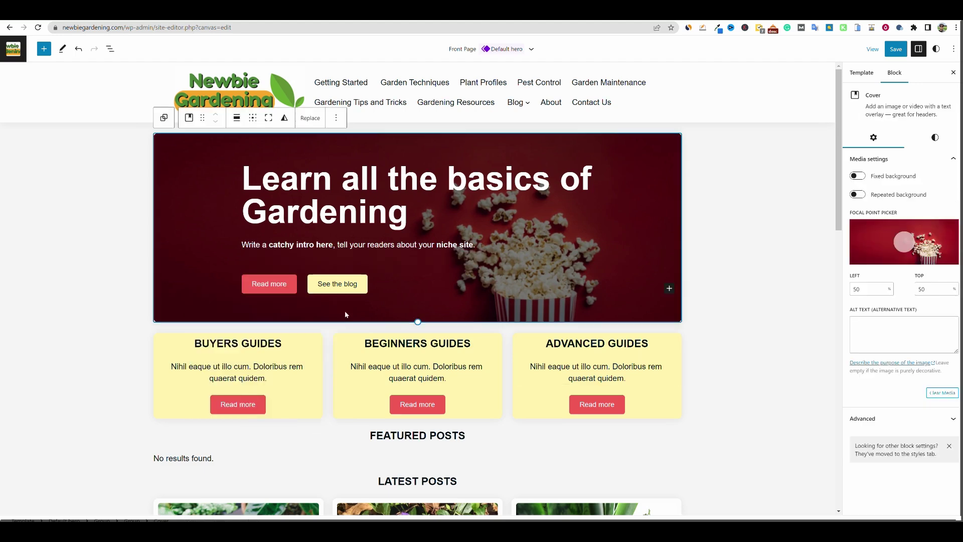
scroll(425, 412, "down", 2)
scroll(341, 347, "up", 2)
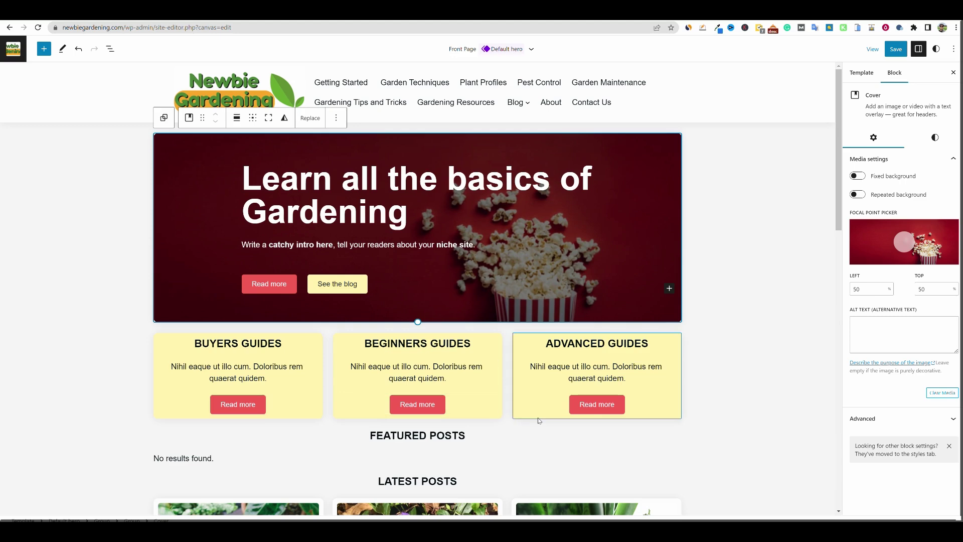
scroll(538, 417, "down", 1)
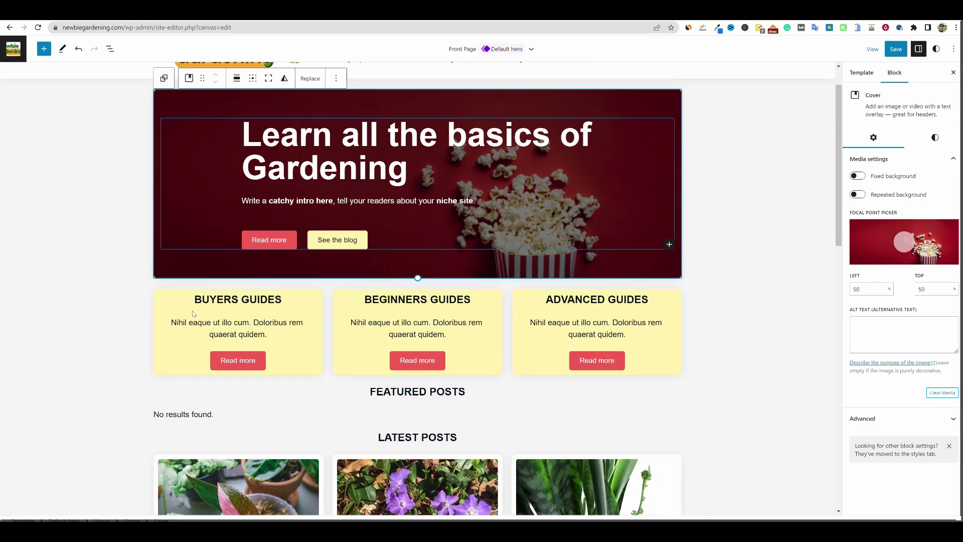
scroll(628, 474, "down", 5)
scroll(635, 470, "up", 6)
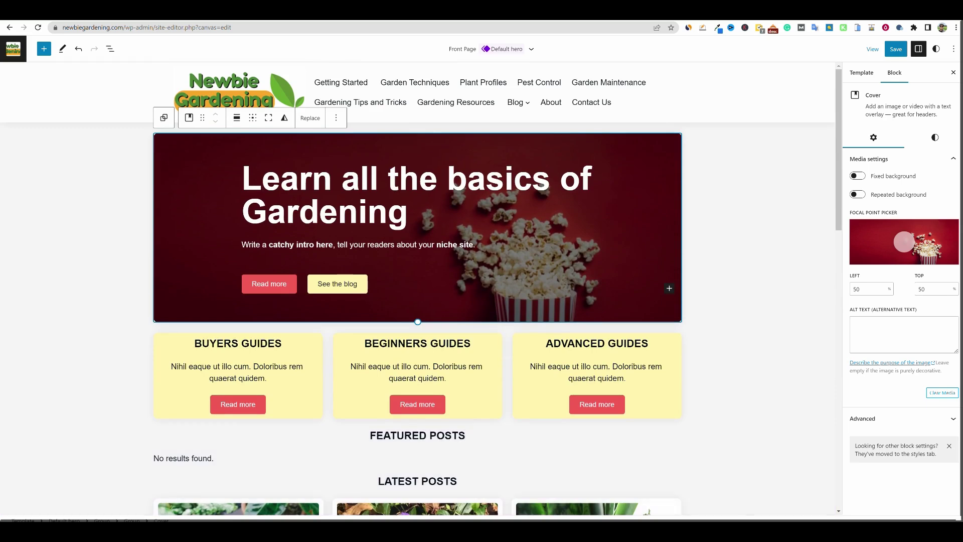
Switch to Discord, enlarge the generated garden banner grid to compare the variants, and upscale the third image
left_click(712, 532)
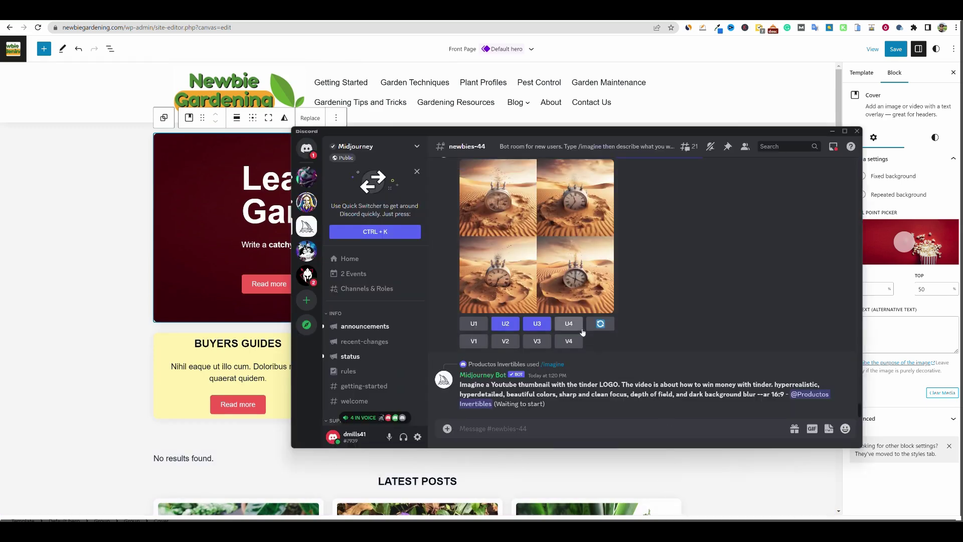
scroll(641, 329, "up", 2)
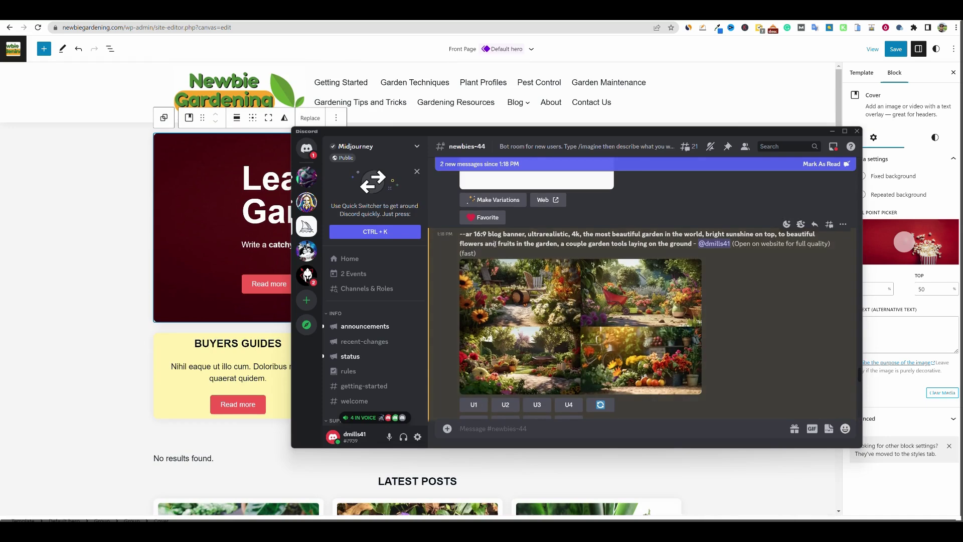
left_click(575, 335)
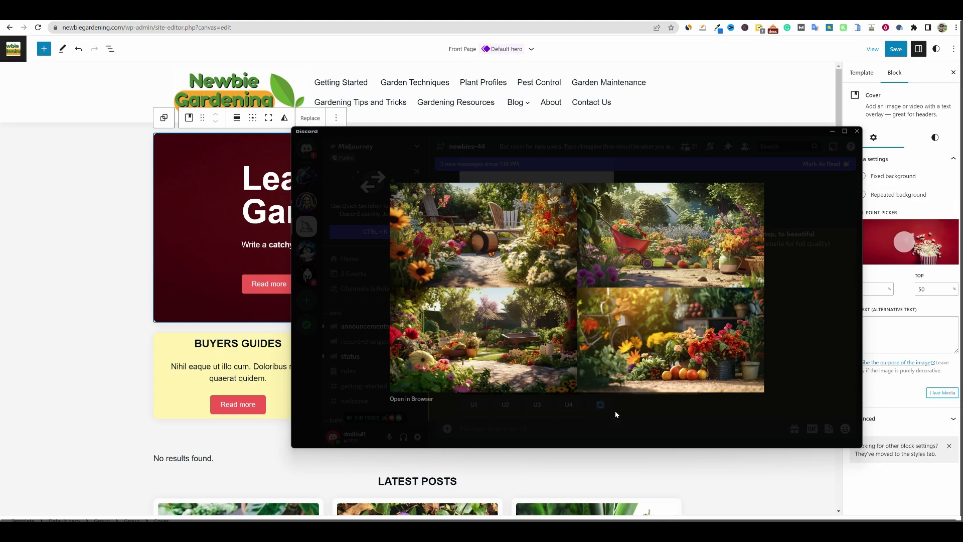
left_click(784, 315)
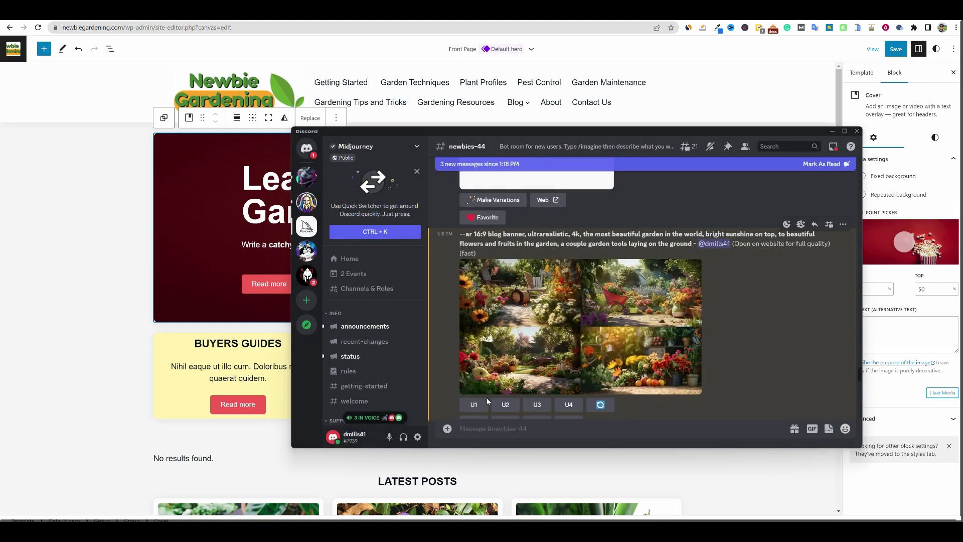
left_click(537, 405)
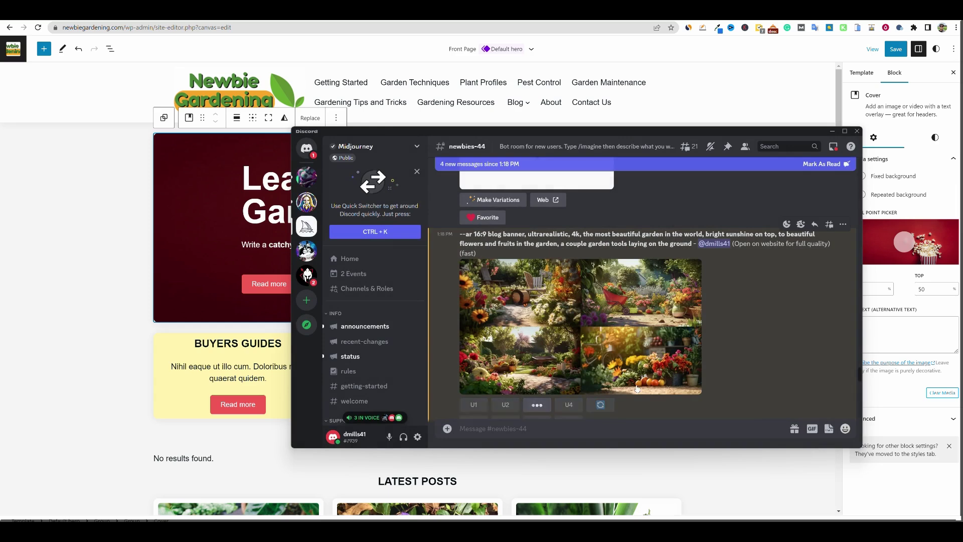
scroll(616, 351, "down", 10)
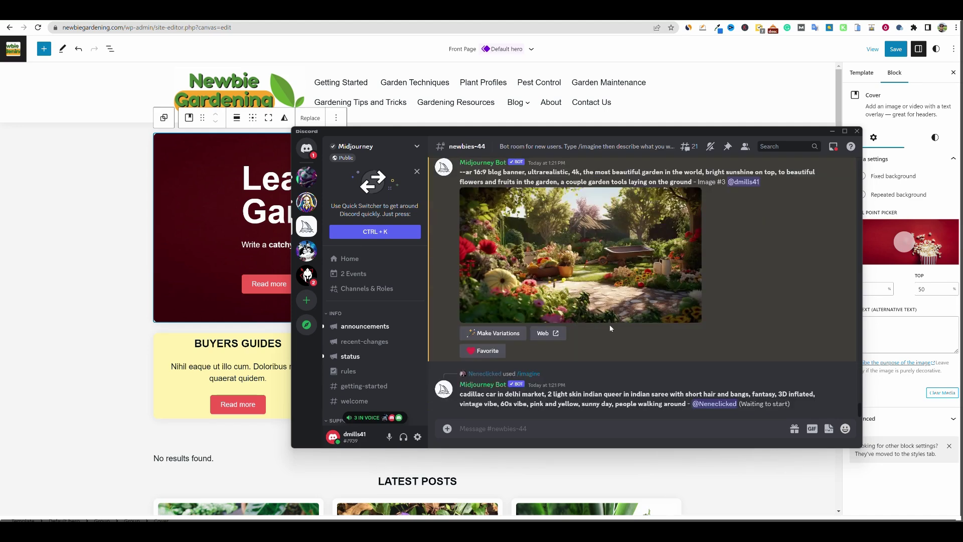
Open the upscaled garden image full size in the browser, save it to Downloads as "gardening for beginners", and close its tab
scroll(616, 324, "up", 5)
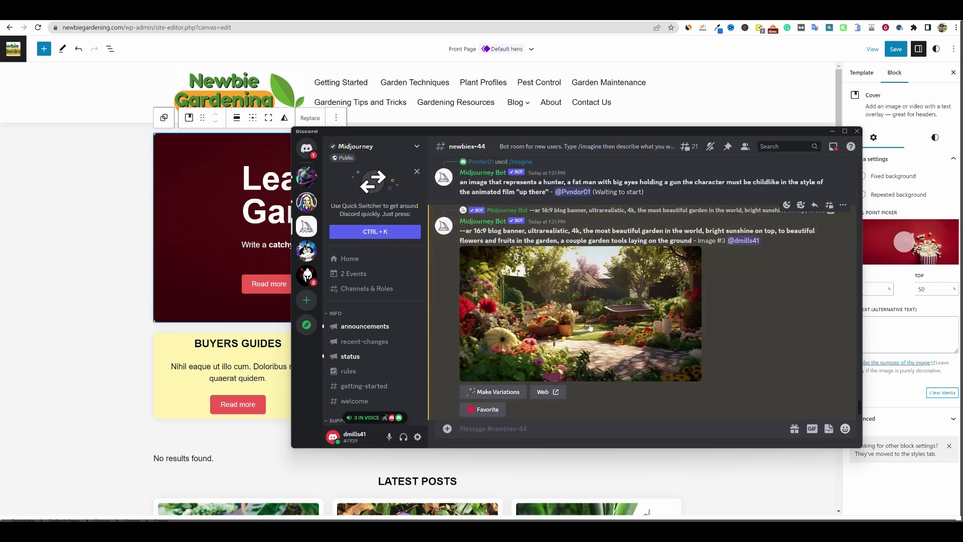
left_click(590, 328)
left_click(412, 398)
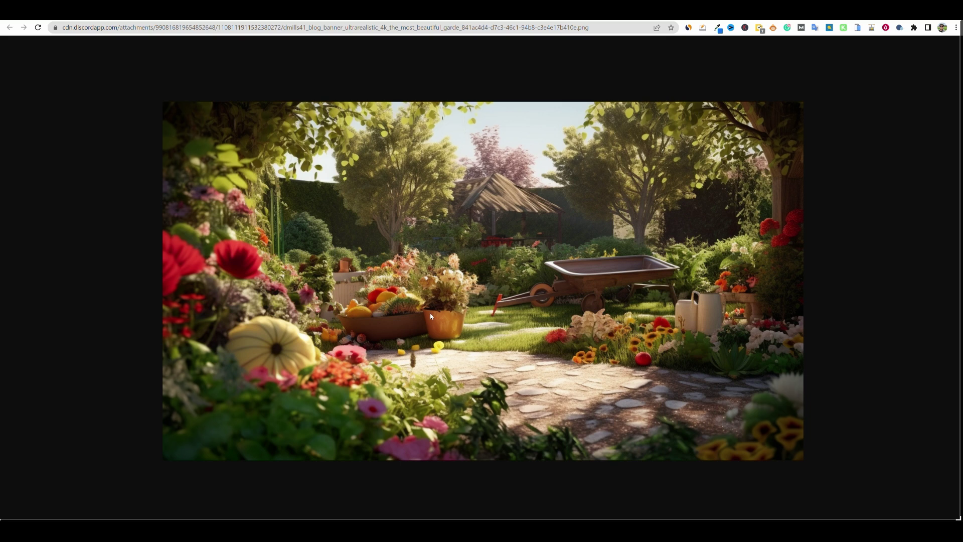
right_click(453, 252)
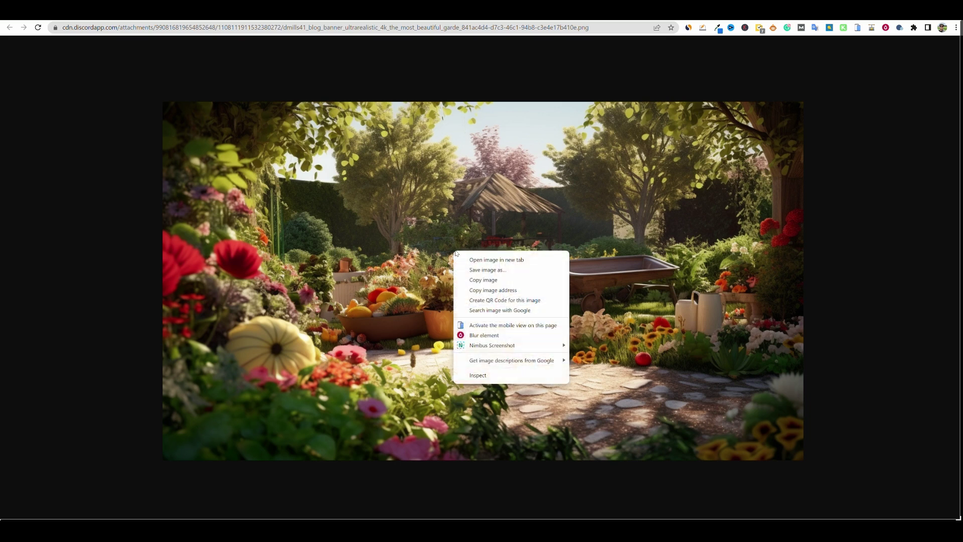
left_click(488, 270)
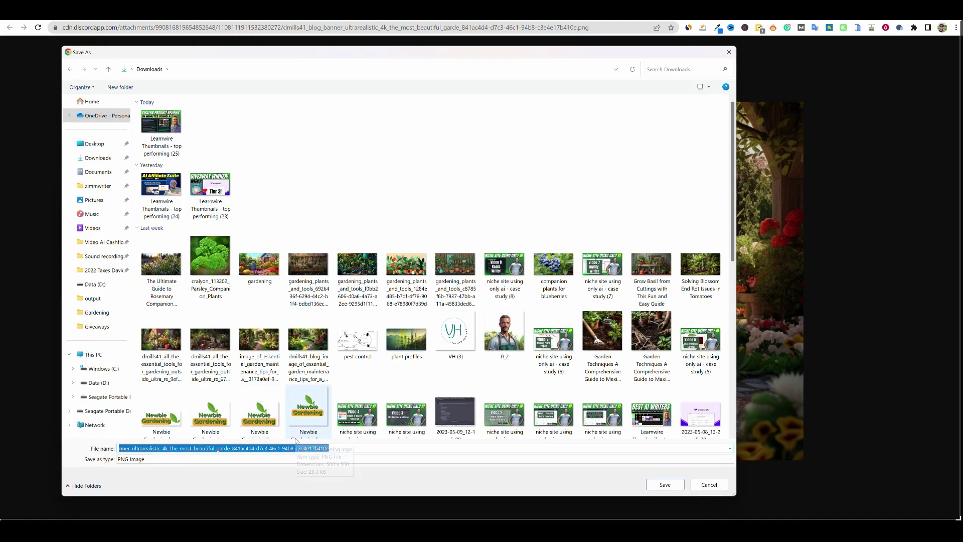
type("gardening for beginners")
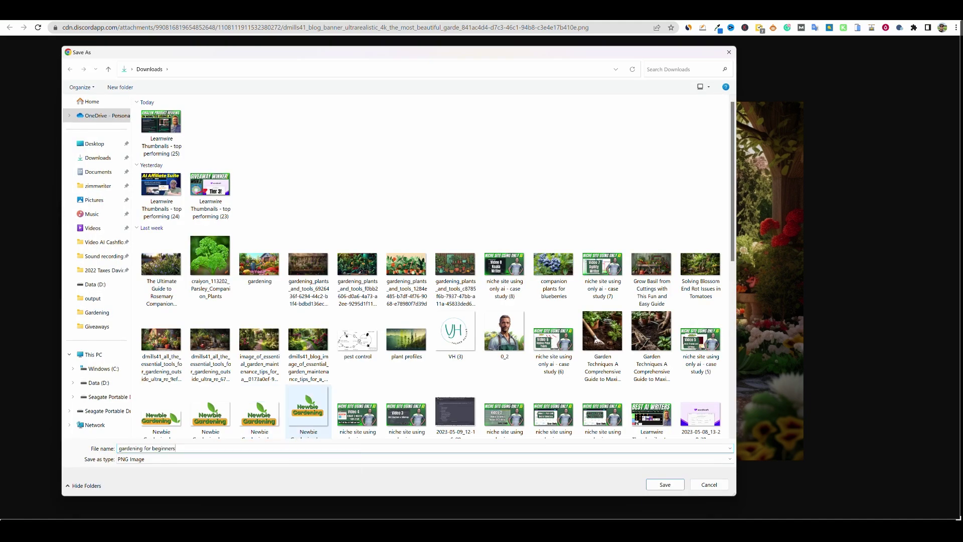
left_click(665, 485)
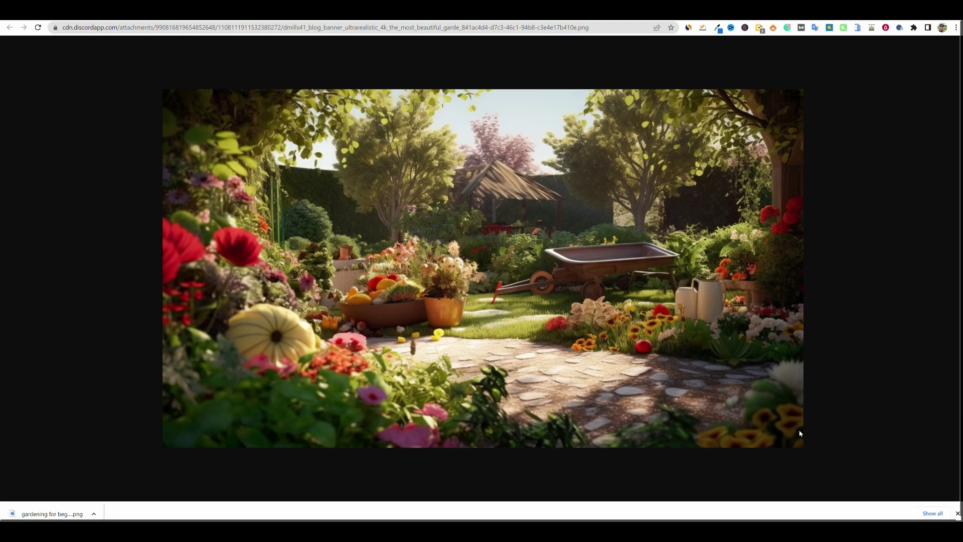
key("ctrl+w")
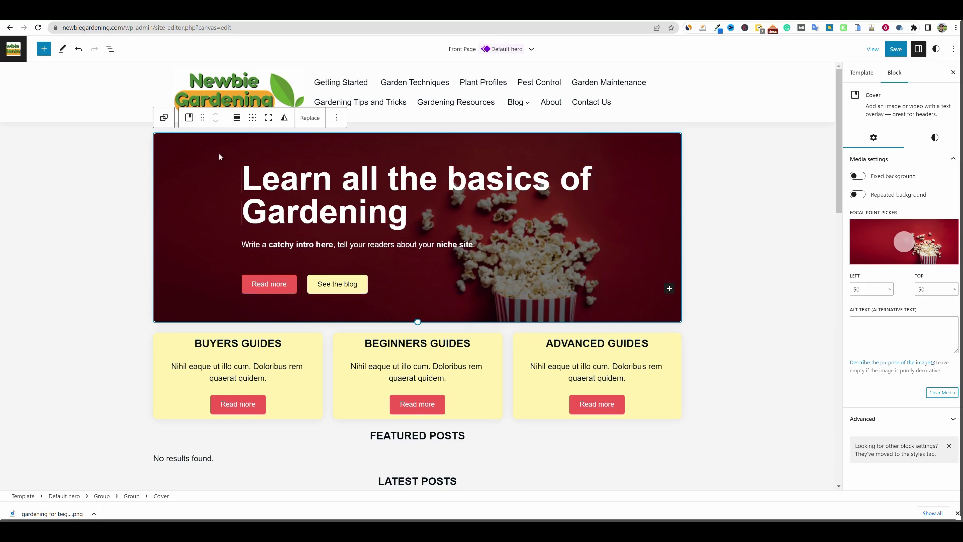
Replace the hero cover's popcorn image by uploading "gardening for beginners" from Downloads, and select the whole Default hero block
left_click(299, 120)
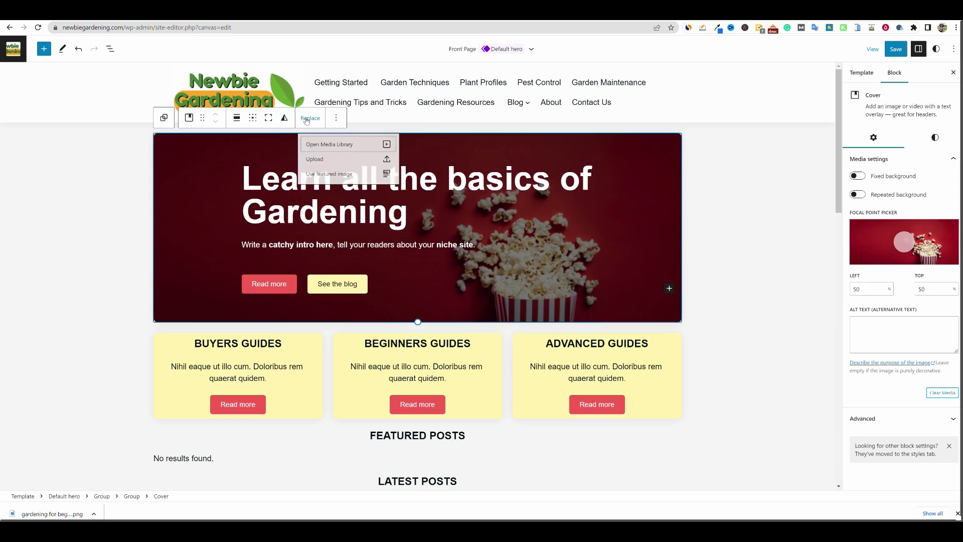
left_click(321, 166)
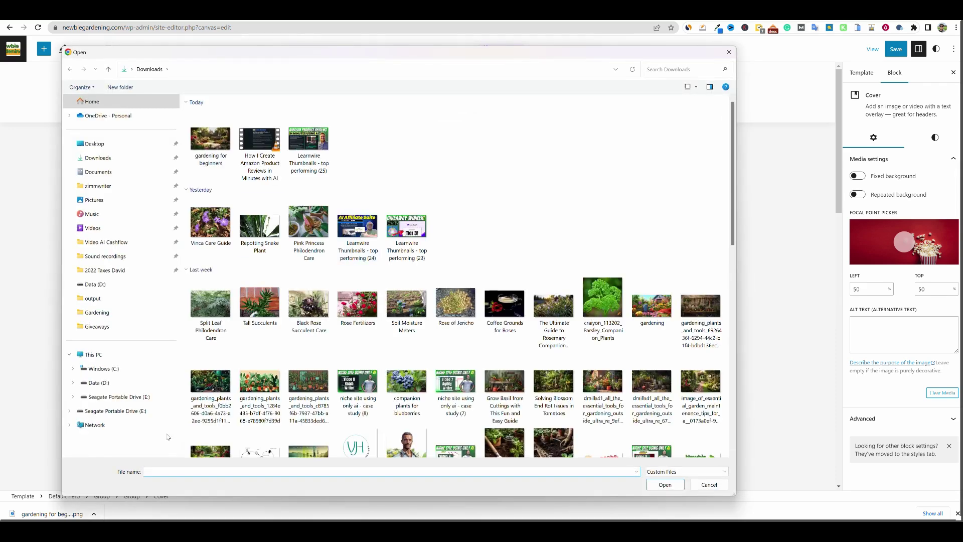
left_click(223, 150)
left_click(652, 484)
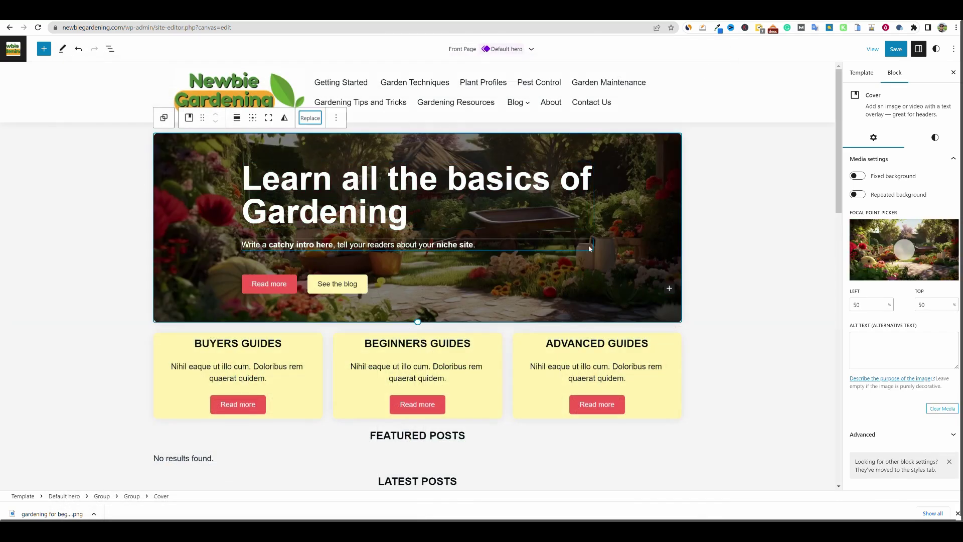
left_click(759, 237)
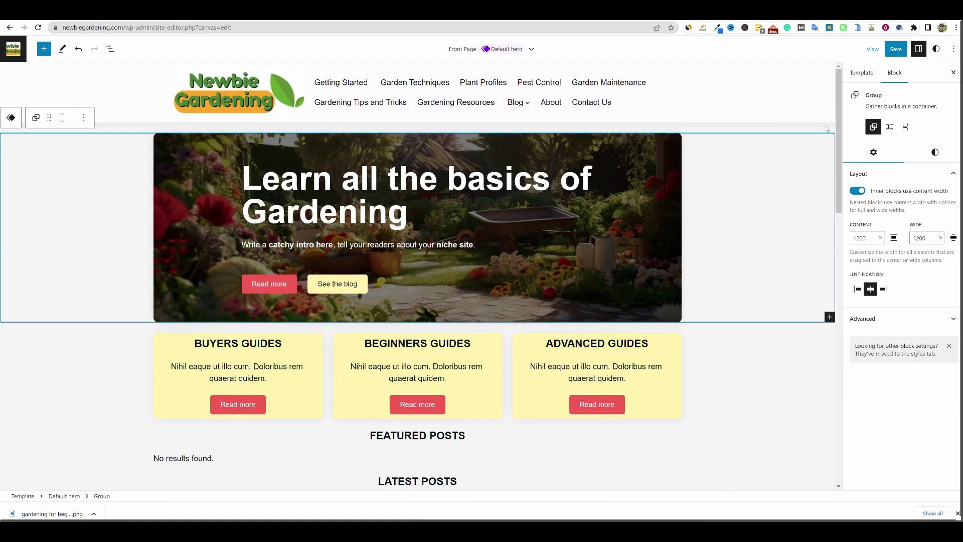
left_click(10, 117)
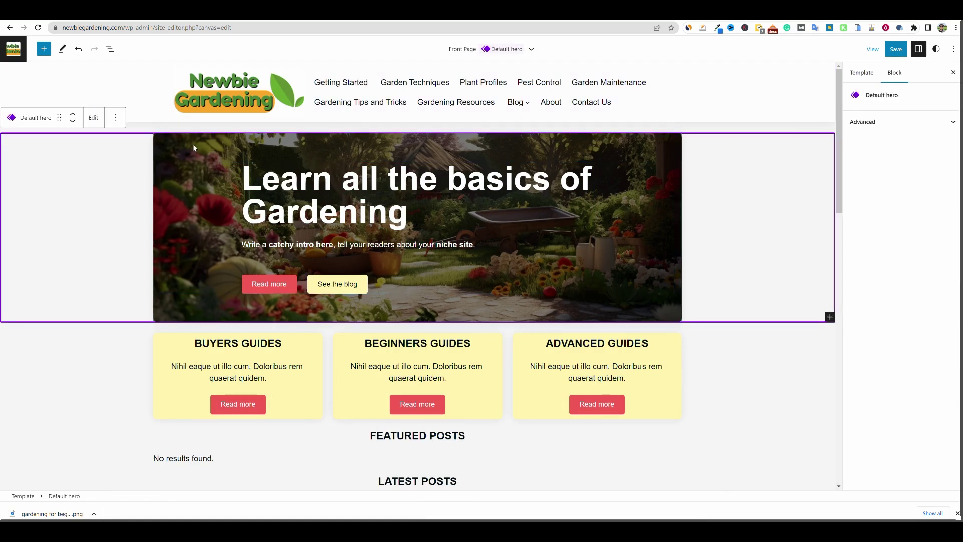
Select the hero's Cover block and lower its image overlay opacity to 20
left_click(172, 146)
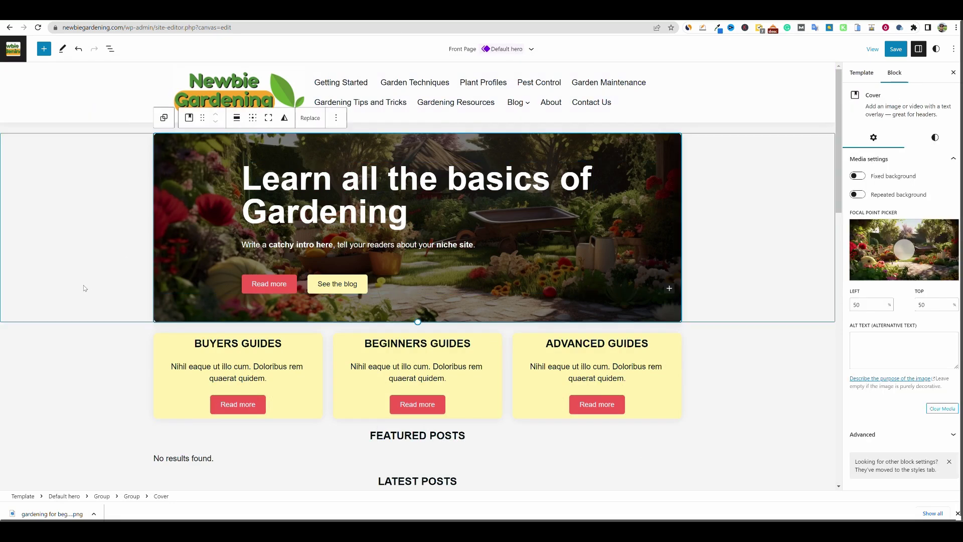
left_click(115, 157)
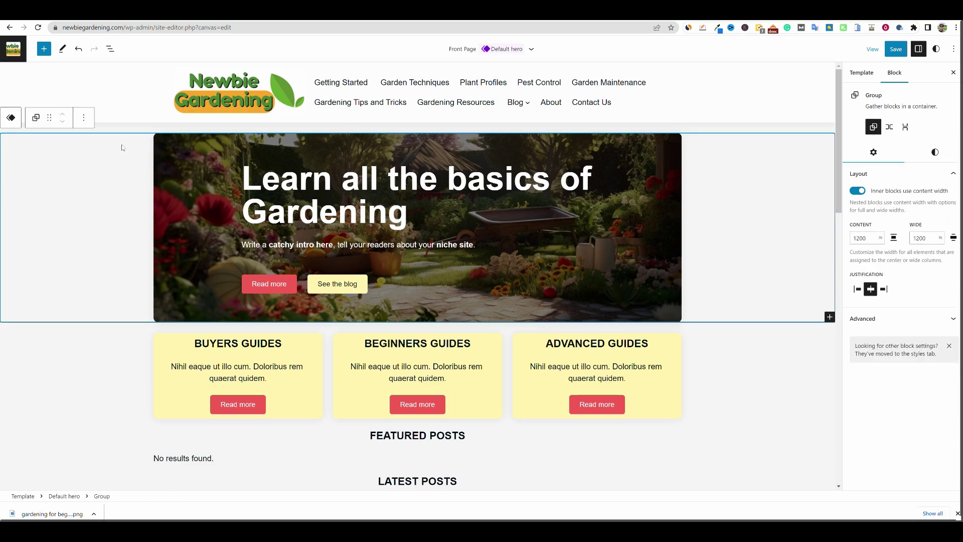
left_click(168, 139)
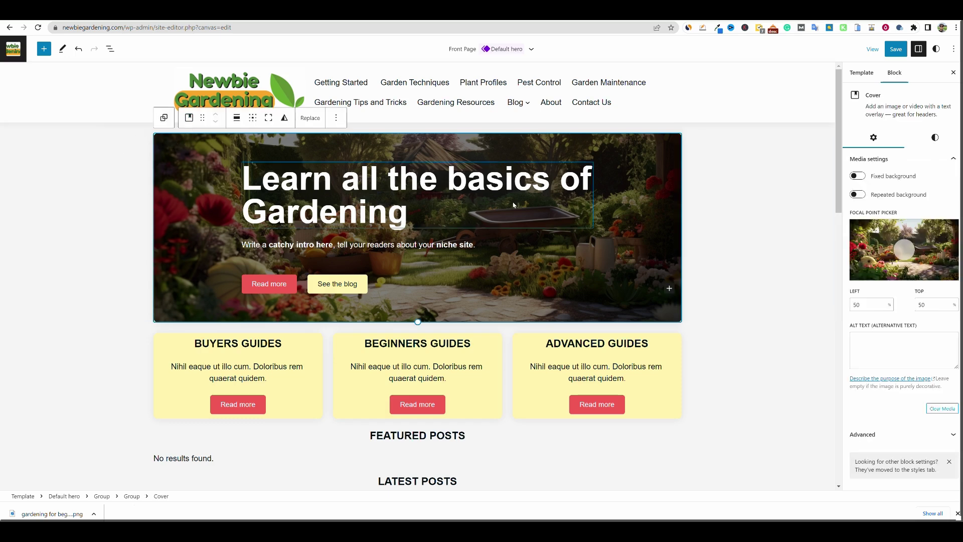
left_click(935, 138)
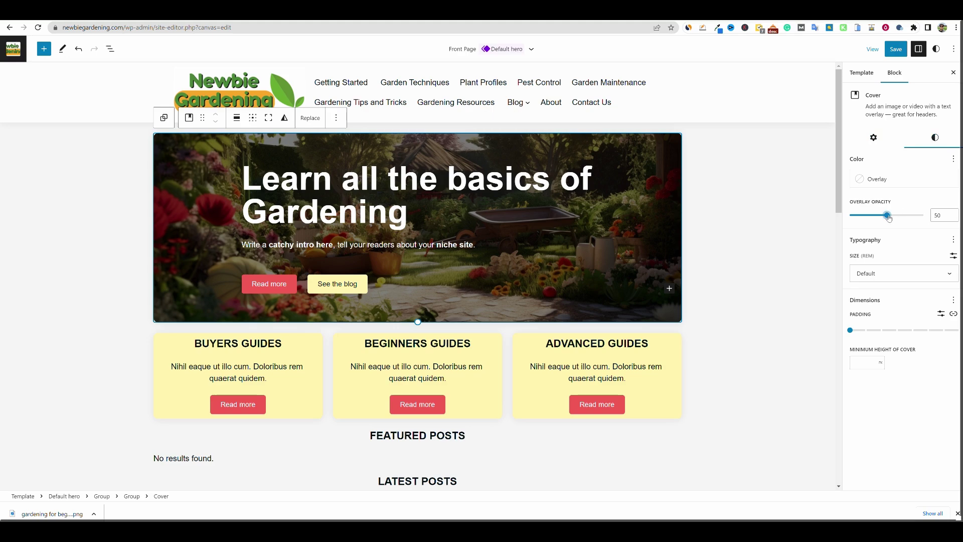
mouse_move(887, 217)
left_mouse_down()
mouse_move(907, 214)
mouse_move(850, 217)
mouse_move(883, 219)
mouse_move(875, 220)
left_mouse_up()
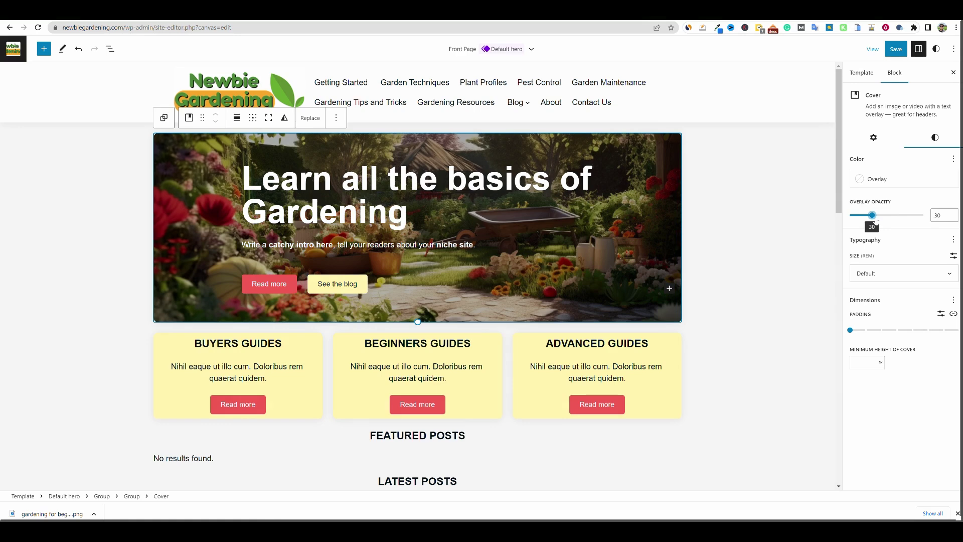
left_click_drag(871, 221, 867, 221)
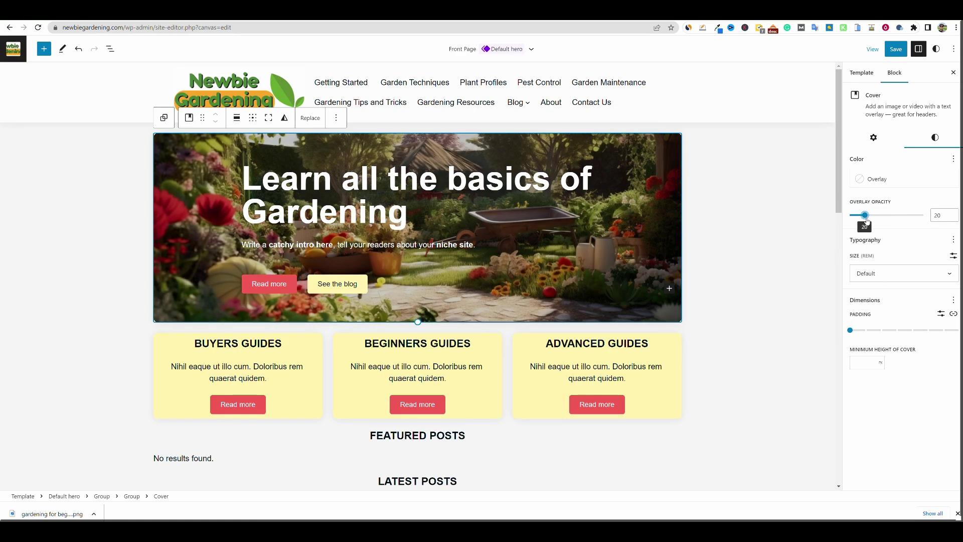
Compare overlay opacities of 25 and 30 on the hero cover and set it to 30
left_click(951, 217)
left_click(951, 217)
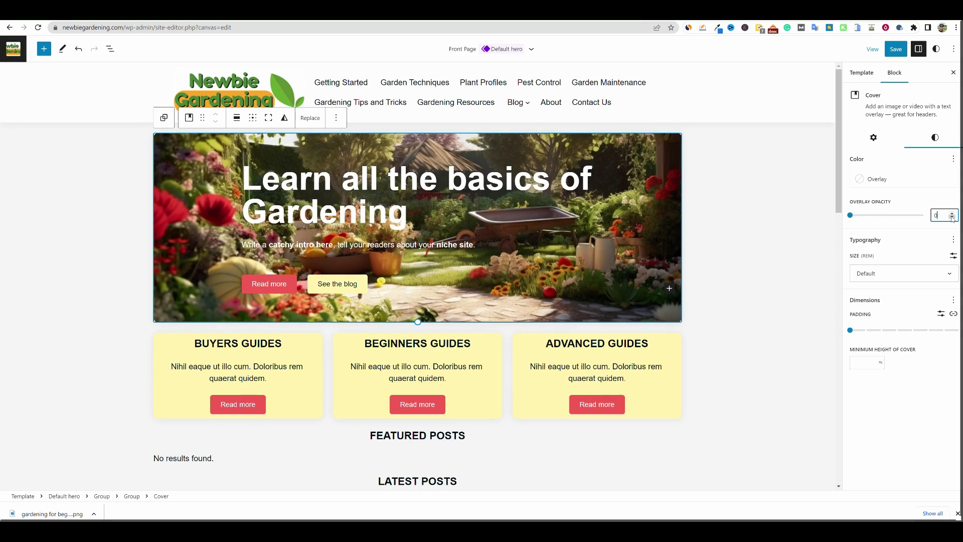
type("25")
key("BackSpace")
key("BackSpace")
type("30")
key("BackSpace")
key("BackSpace")
type("25")
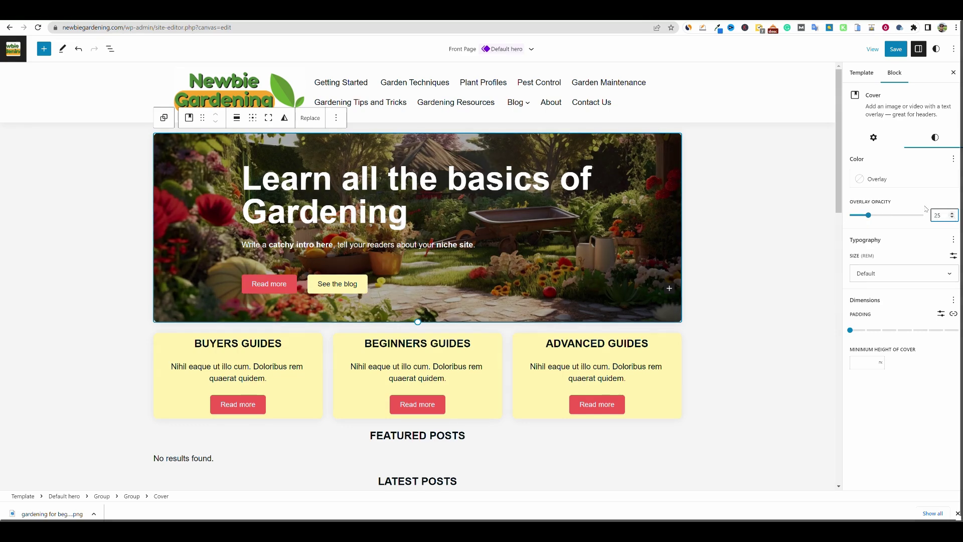
key("BackSpace")
key("BackSpace")
type("30")
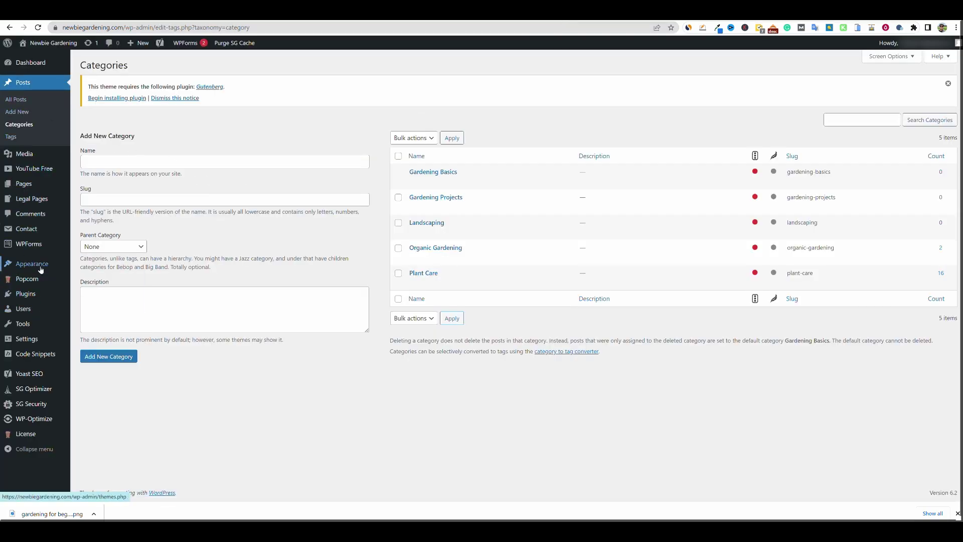
Open the site's General settings from the Categories page and copy the site tagline
mouse_move(41, 267)
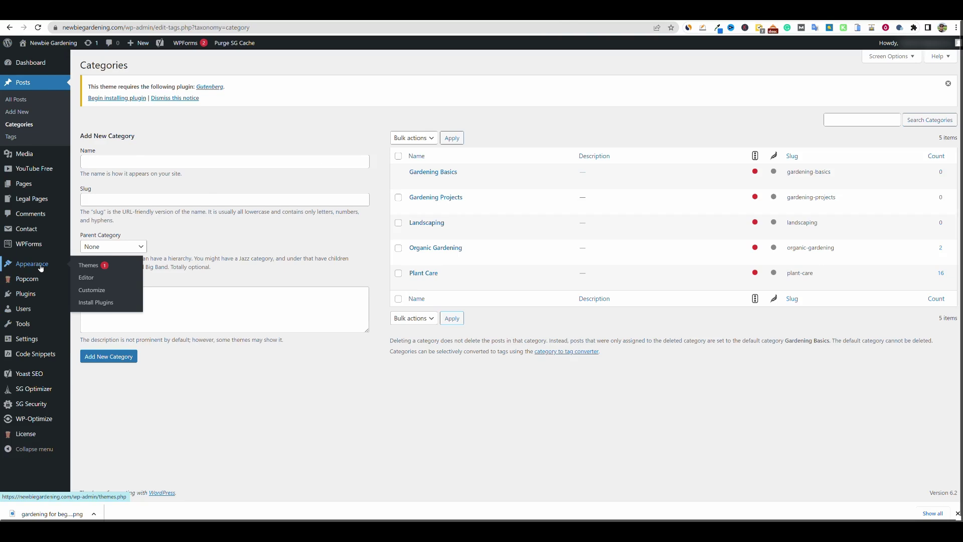
mouse_move(30, 339)
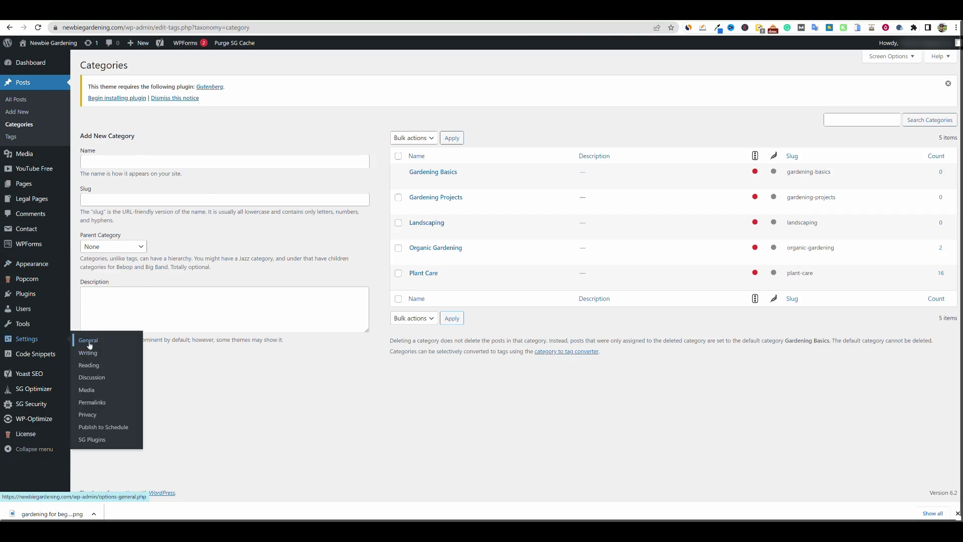
left_click(89, 346)
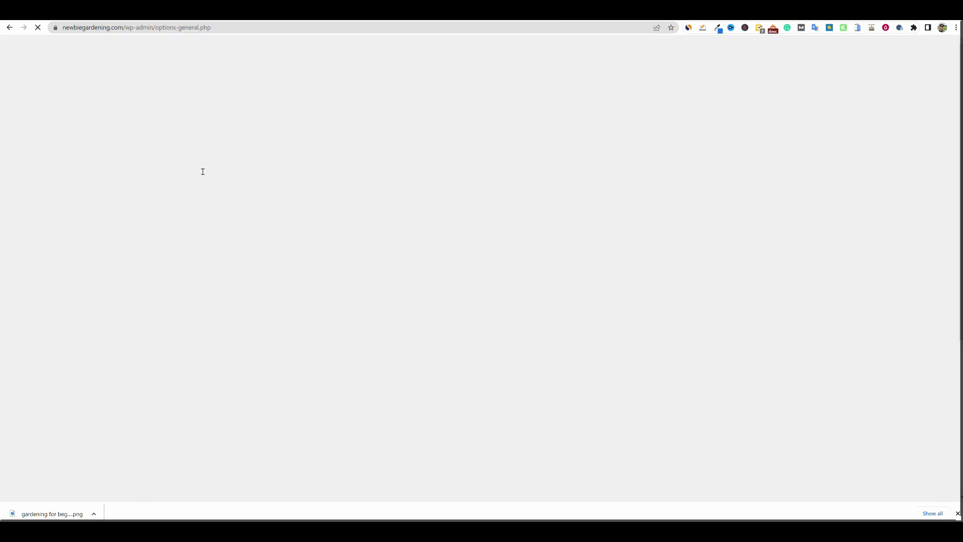
left_click_drag(185, 154, 351, 160)
key("ctrl+c")
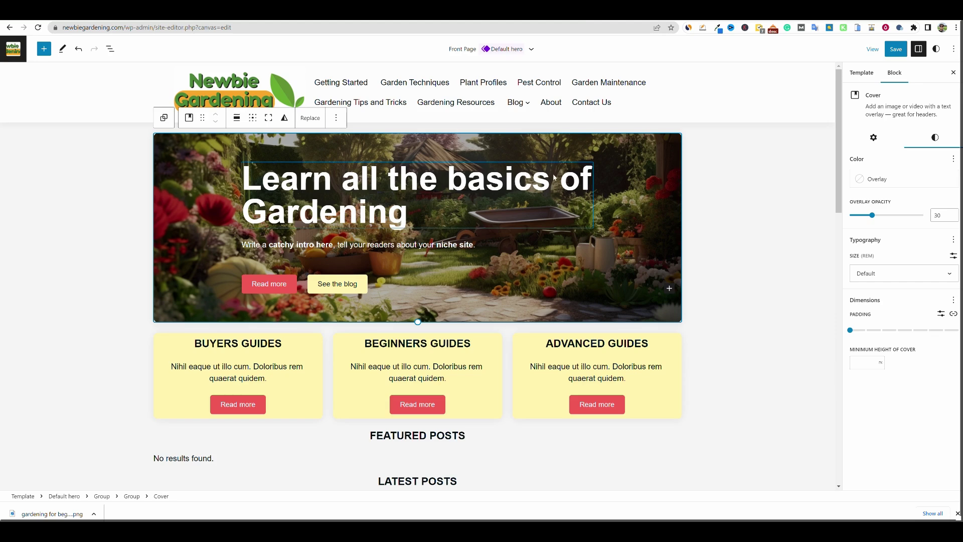
Replace the hero's intro paragraph with "From Newbie to Green Guru: Your Journey in Gardening Begins Here" and save the site
left_click(358, 250)
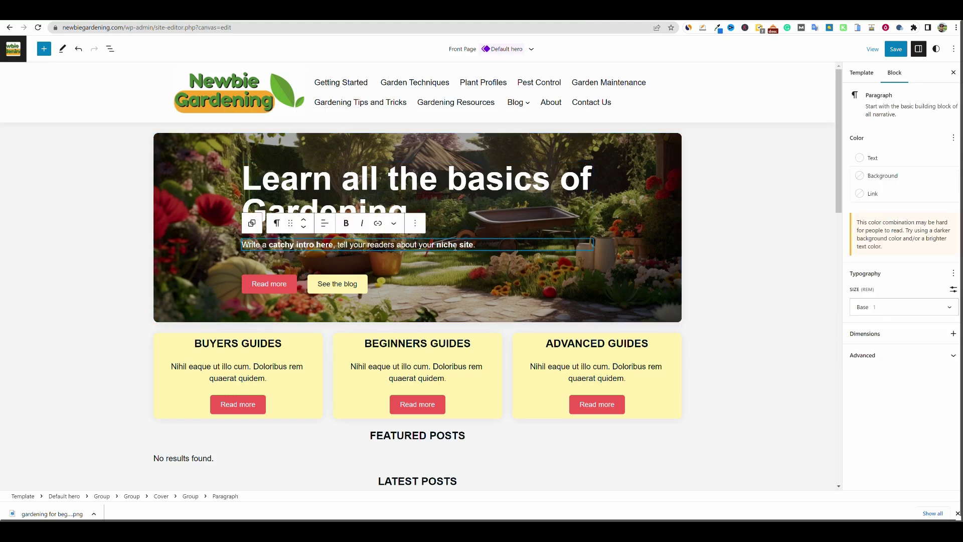
key("ctrl+a")
key("ctrl+v")
key("Down")
left_click(752, 265)
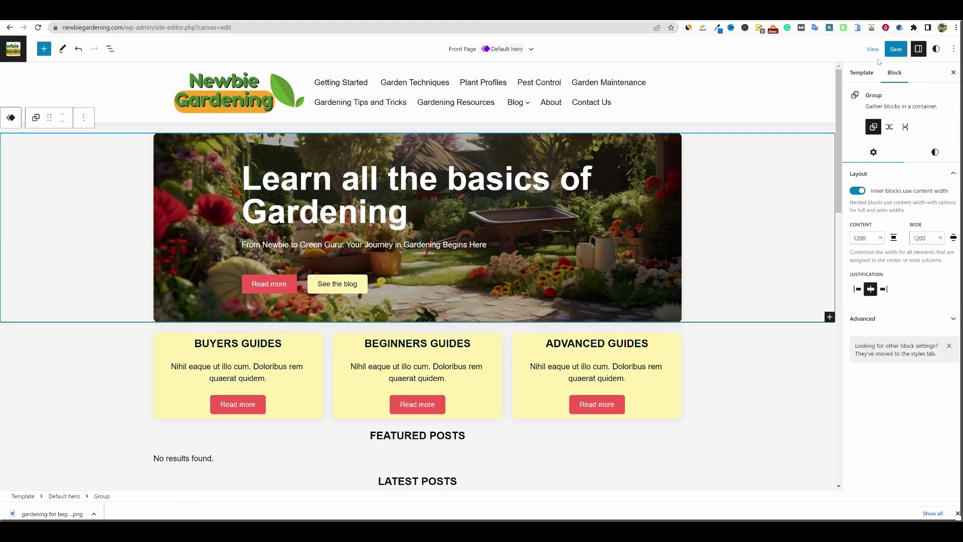
left_click(896, 49)
left_click(878, 48)
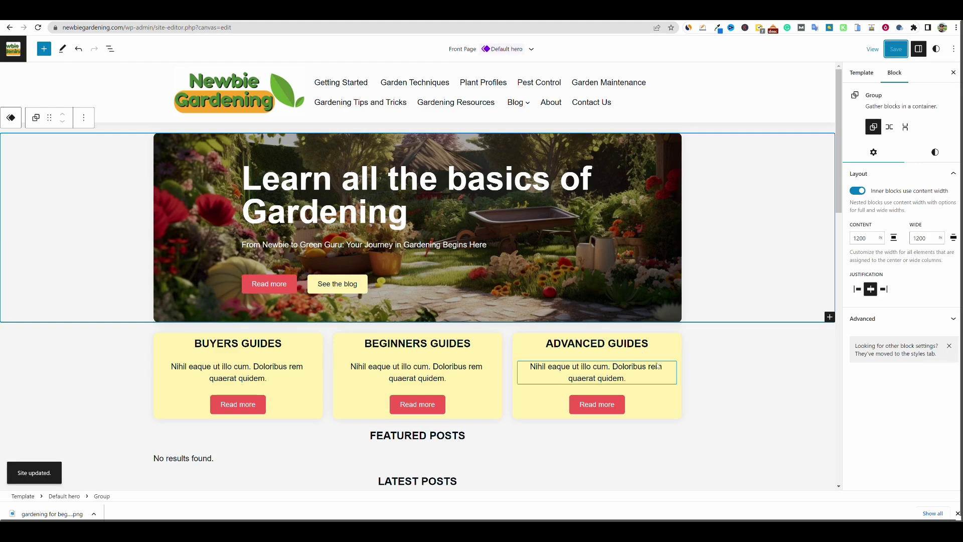
Set the default background color of buttons across the site to the theme's Success Text green in the global styles
scroll(657, 365, "down", 2)
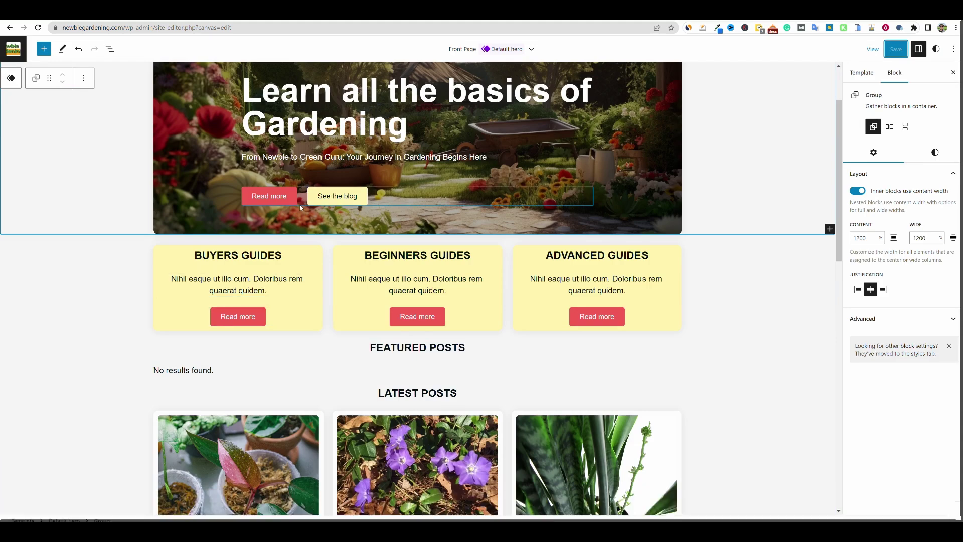
scroll(299, 204, "up", 2)
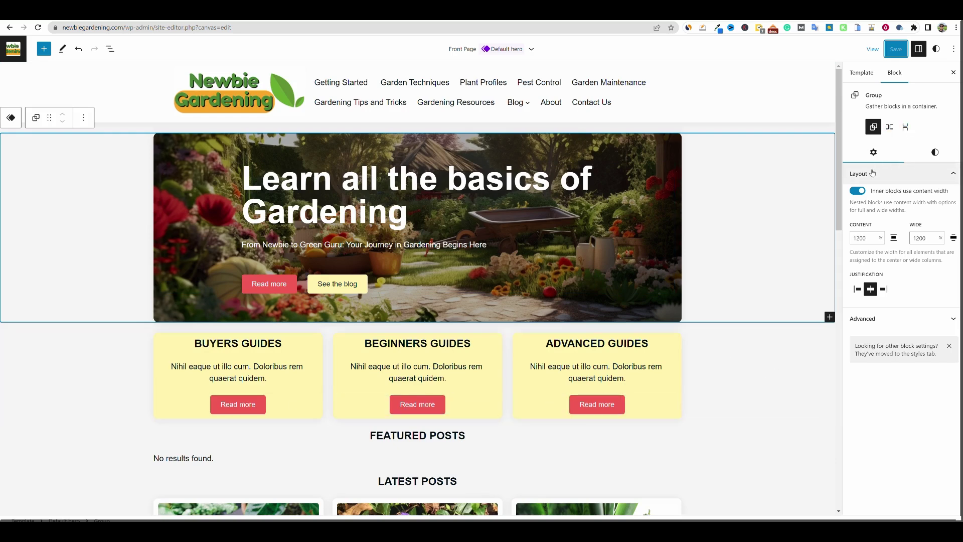
left_click(615, 404)
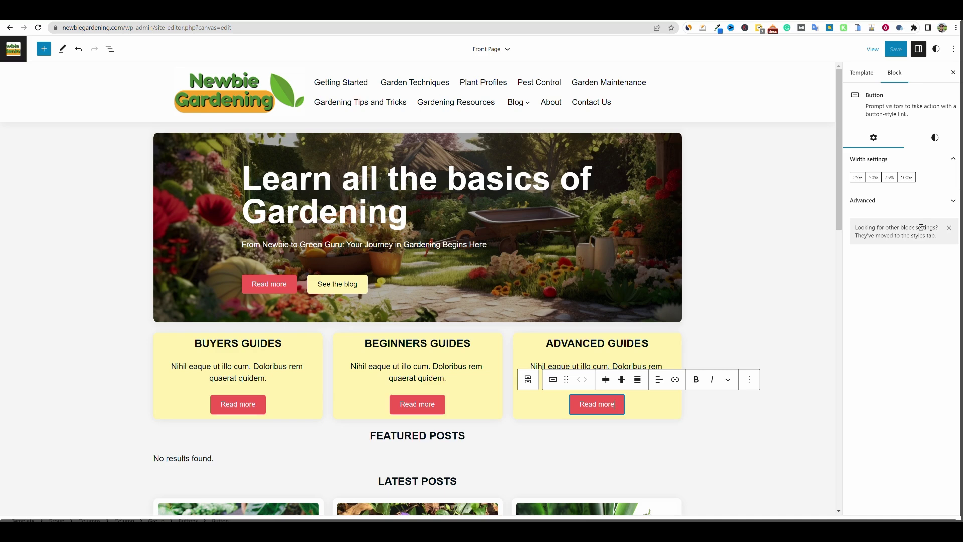
left_click(936, 49)
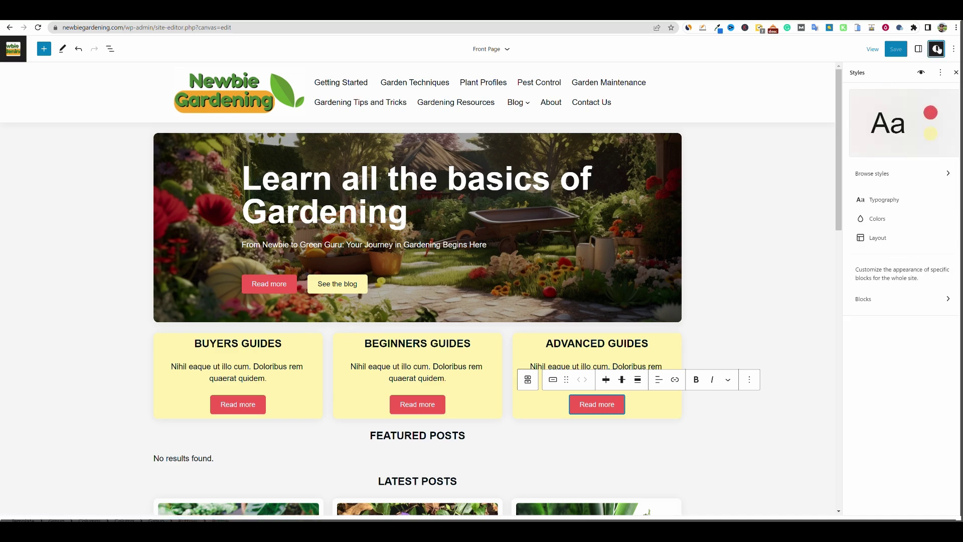
left_click(878, 224)
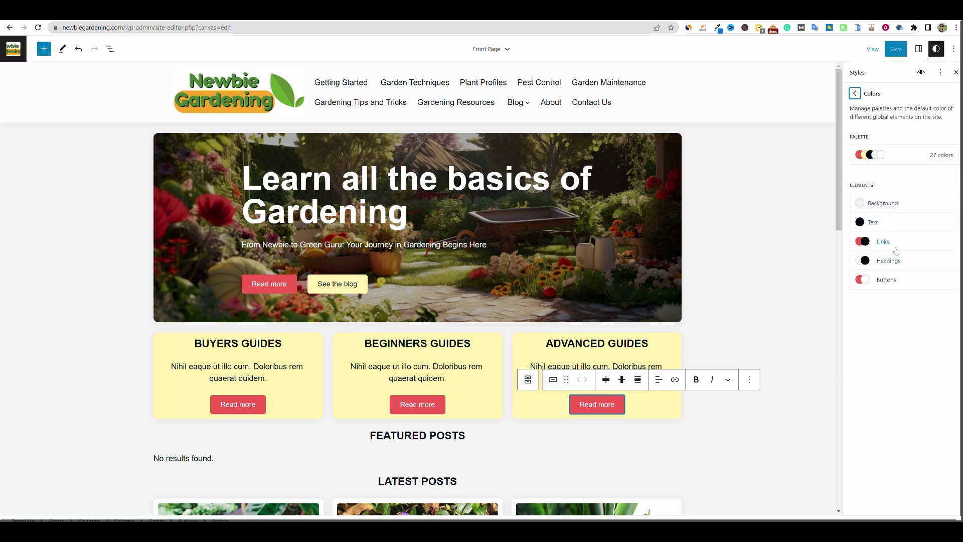
left_click(865, 283)
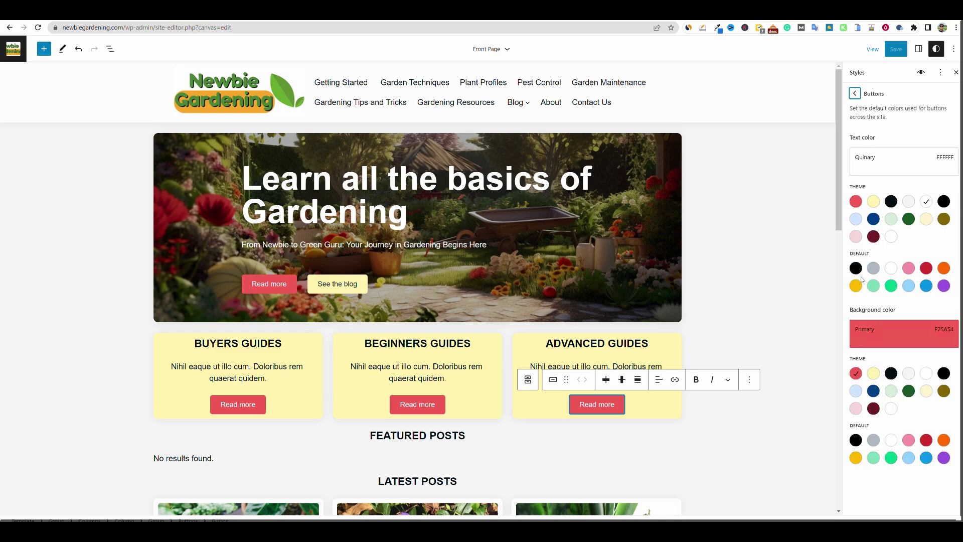
left_click(874, 392)
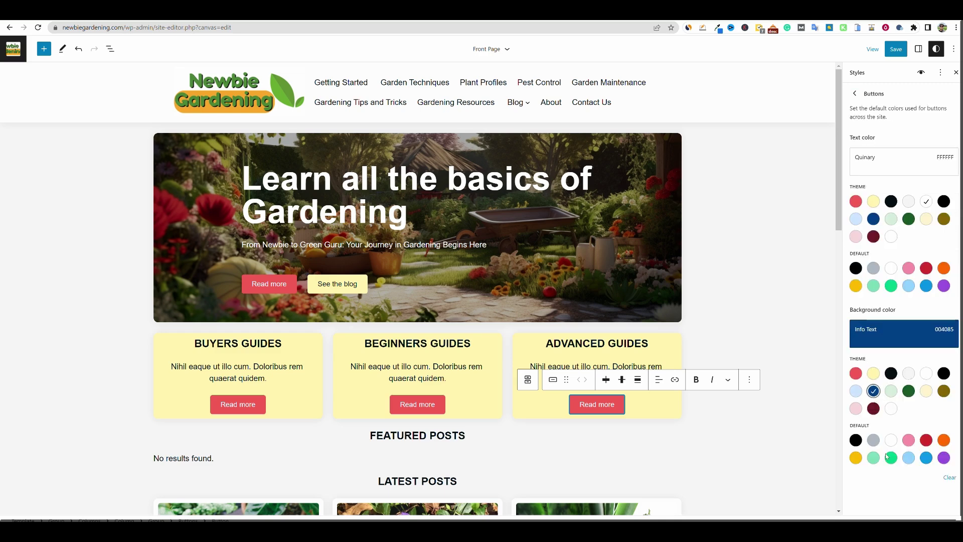
left_click(908, 391)
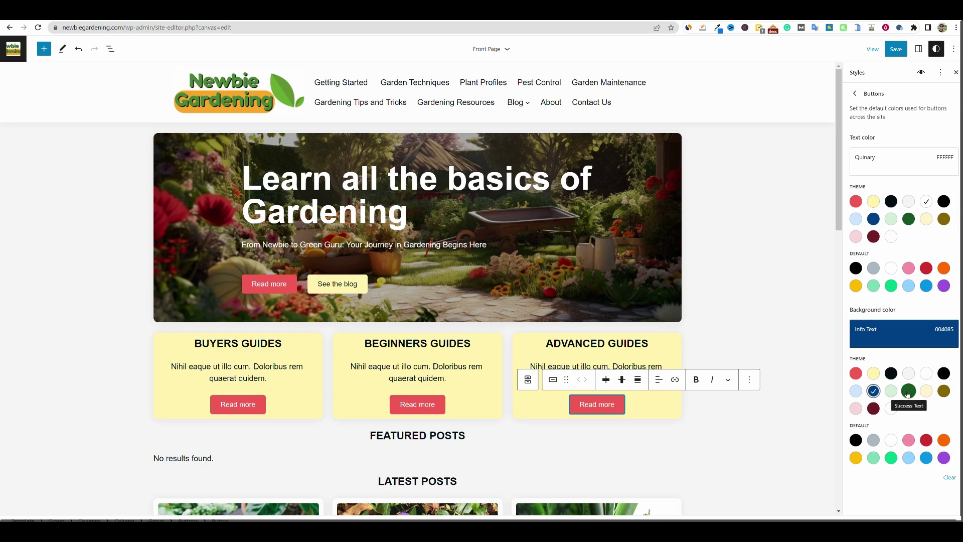
Try Luminous vivid amber as the default button text color, return it to Quinary white, and save the site
left_click(855, 285)
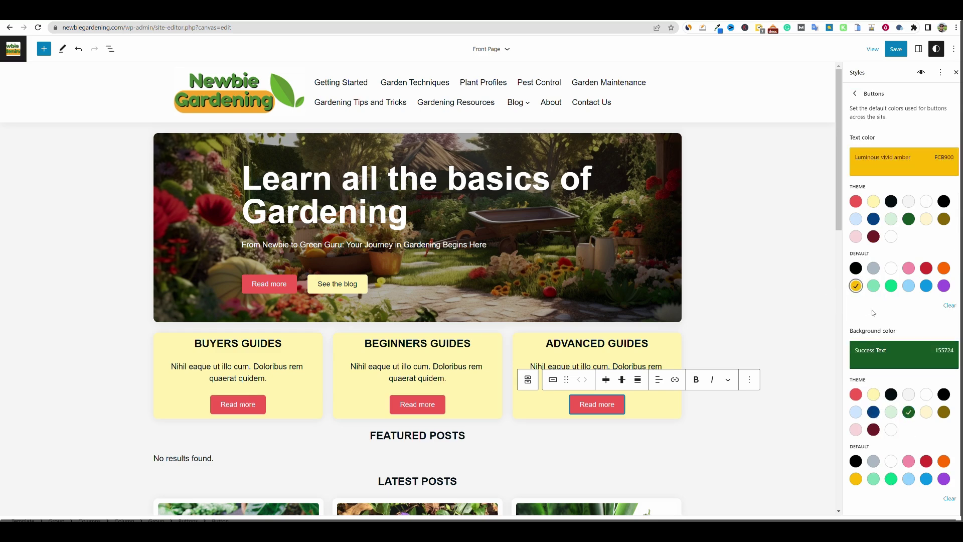
left_click(926, 201)
left_click(896, 49)
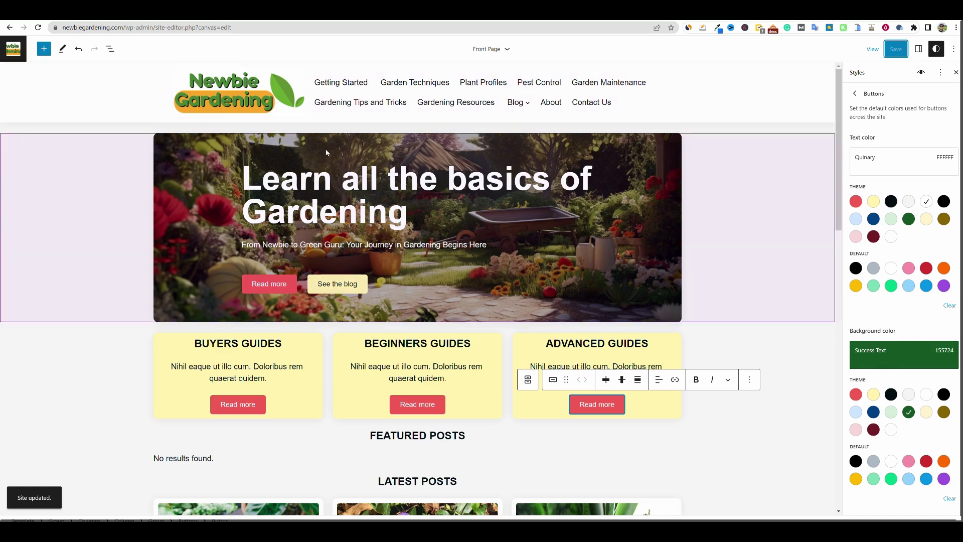
left_click(39, 28)
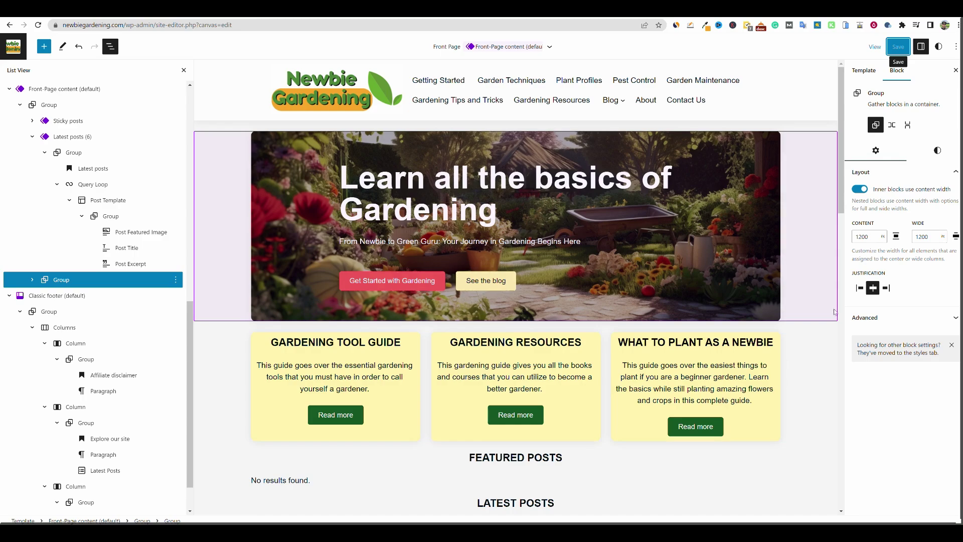
Review the homepage down to Latest Posts and examine its block structure in List View, including the contents of Sticky posts
scroll(812, 242, "down", 6)
scroll(801, 297, "down", 5)
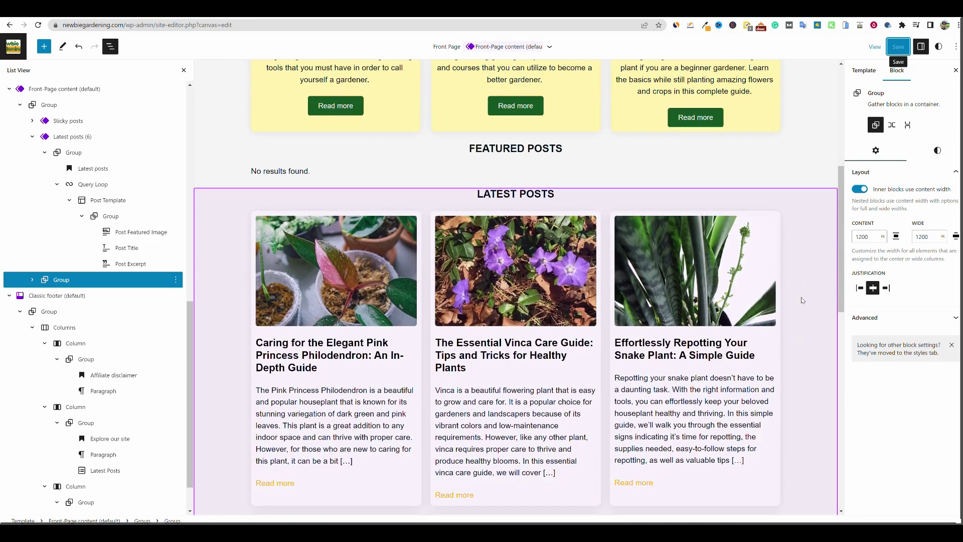
scroll(801, 297, "up", 11)
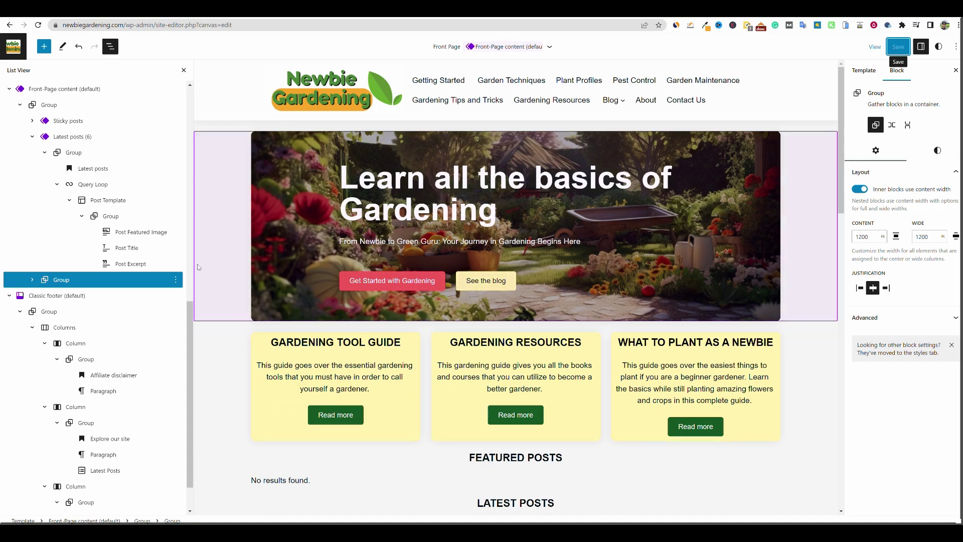
scroll(83, 130, "up", 6)
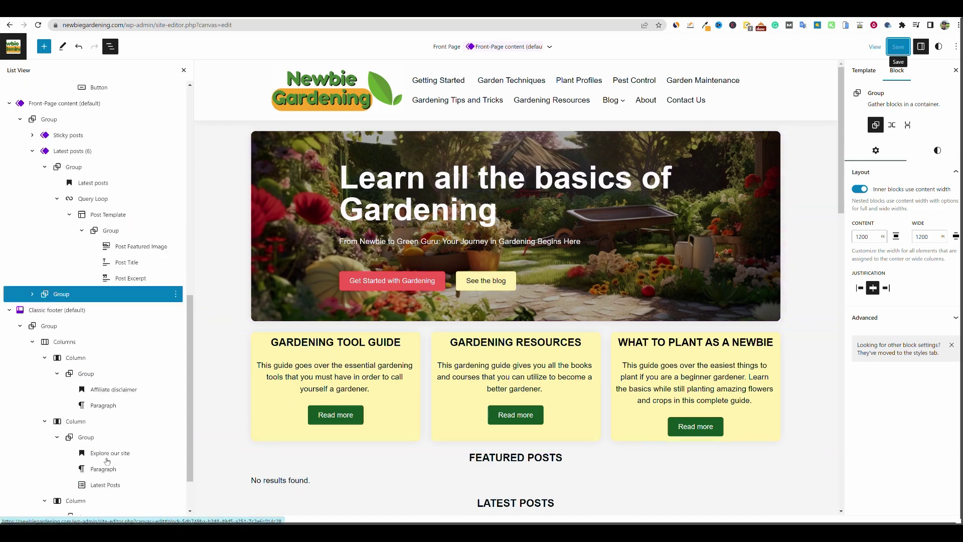
double_click(110, 46)
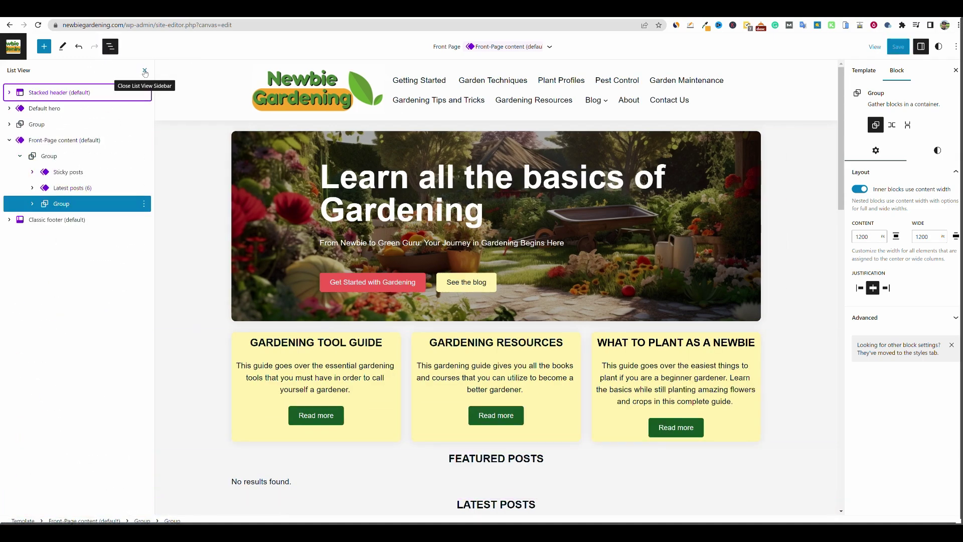
left_click(145, 71)
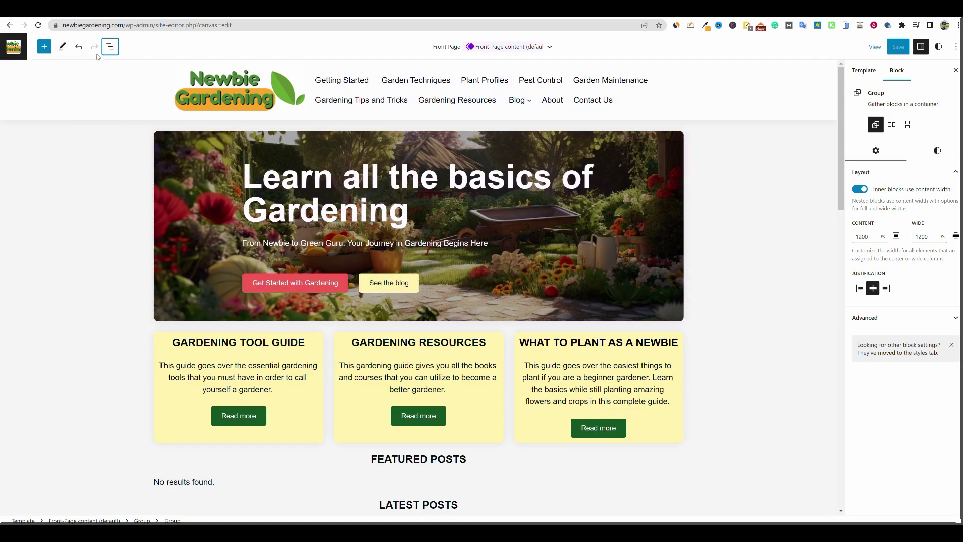
left_click(110, 46)
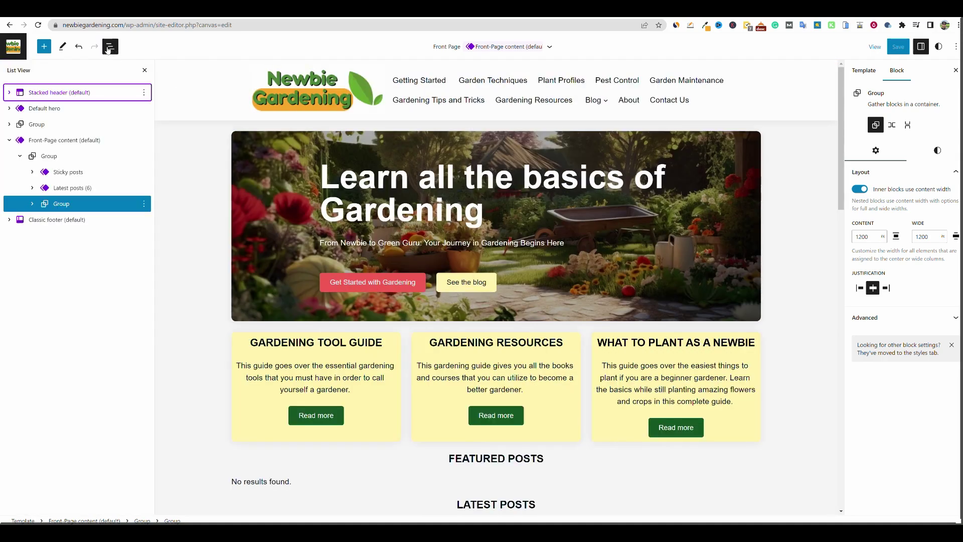
left_click(110, 47)
left_click(111, 47)
left_click(32, 172)
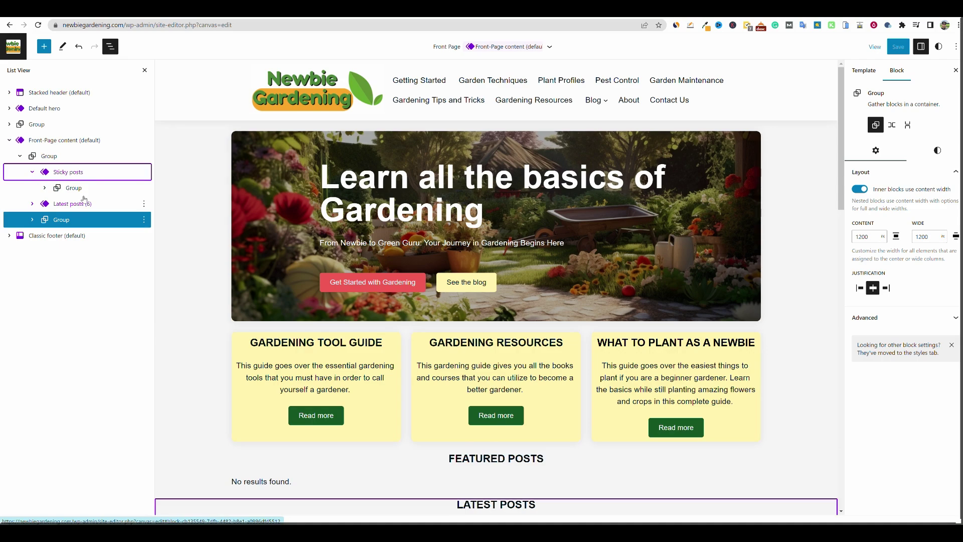
left_click(111, 46)
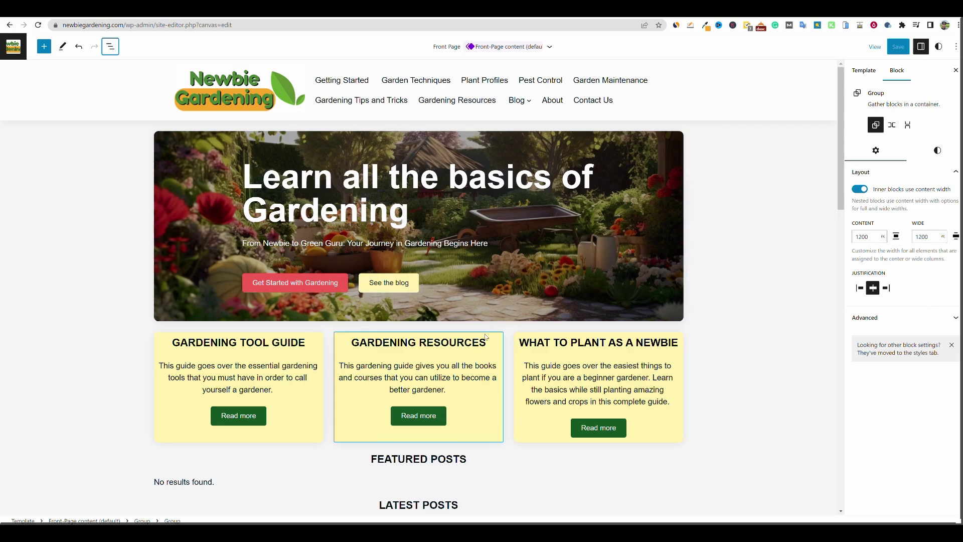
Examine the color settings of the "What to plant as a newbie" card's Read more button and heading
left_click(621, 428)
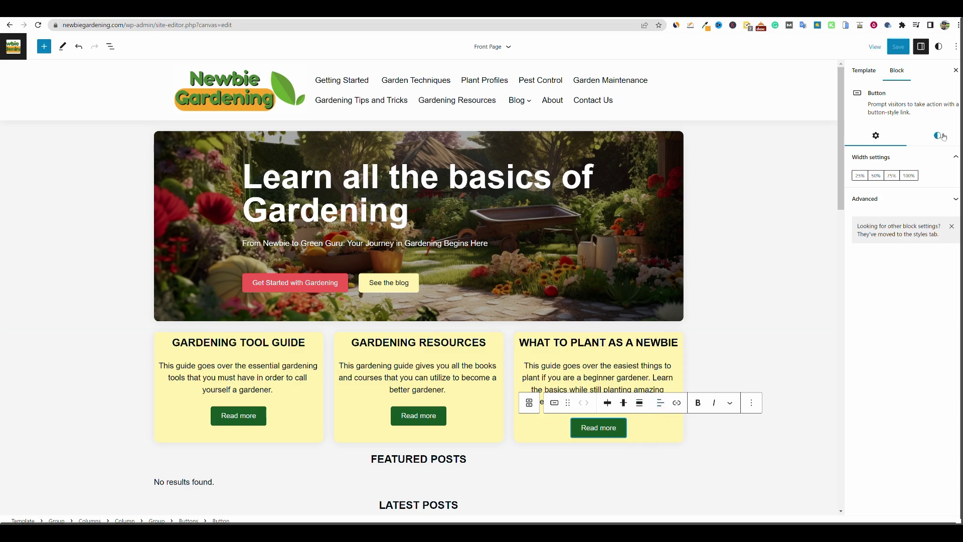
left_click(938, 137)
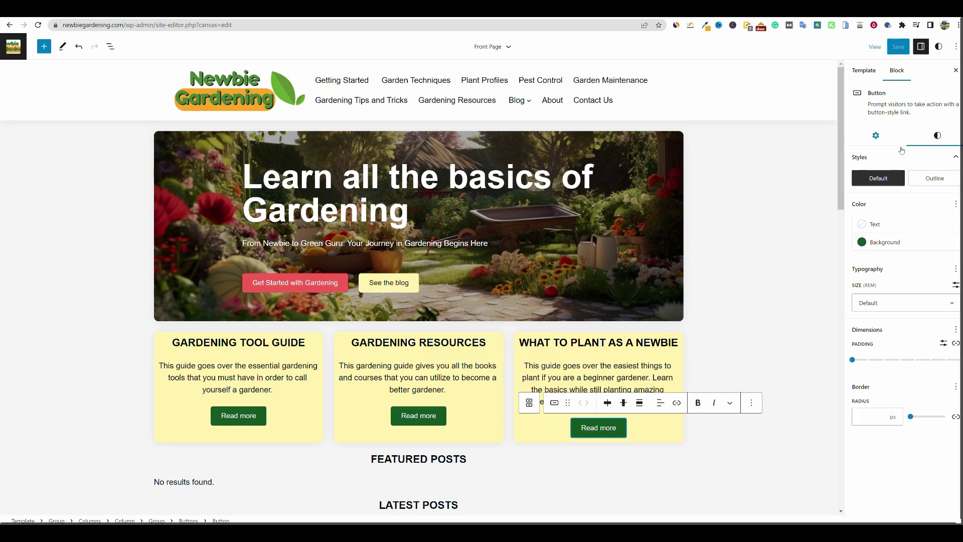
left_click(883, 243)
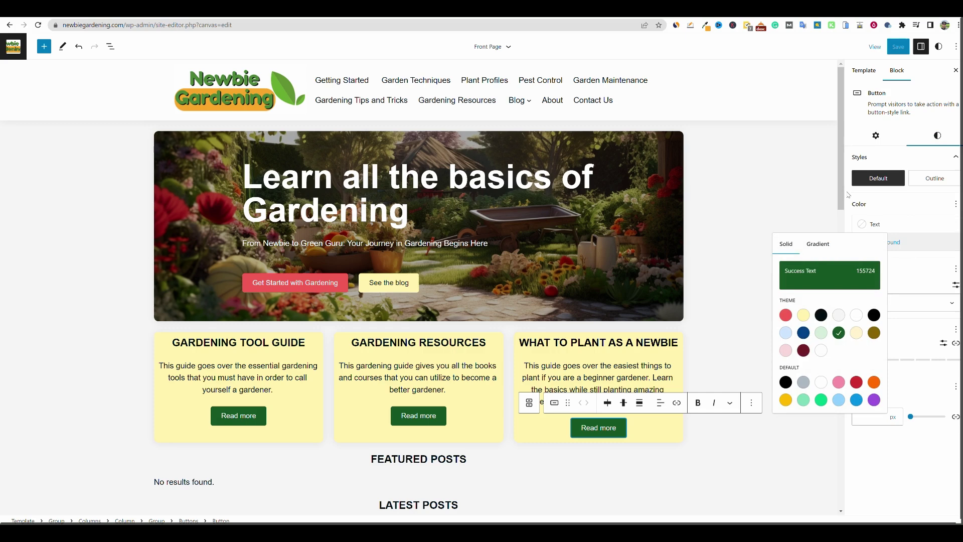
left_click(847, 194)
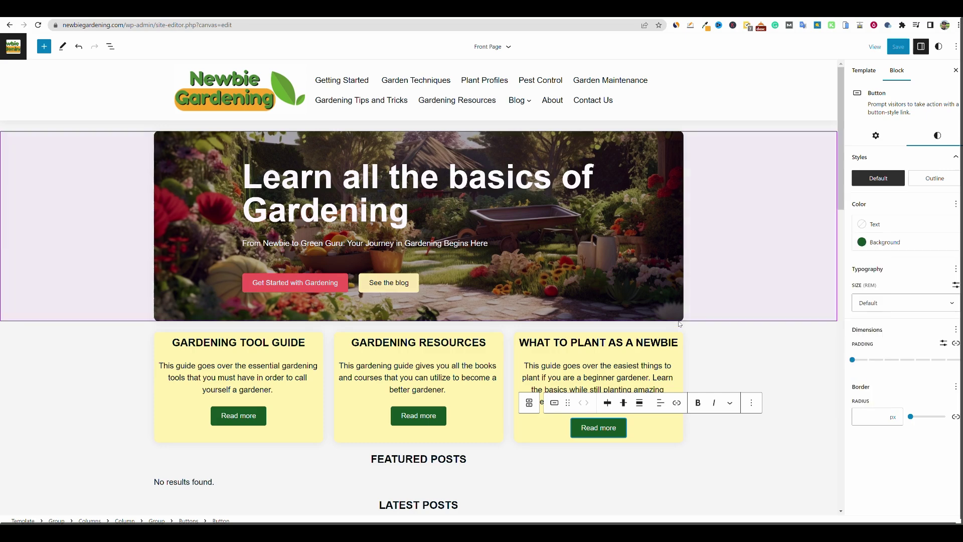
left_click(661, 343)
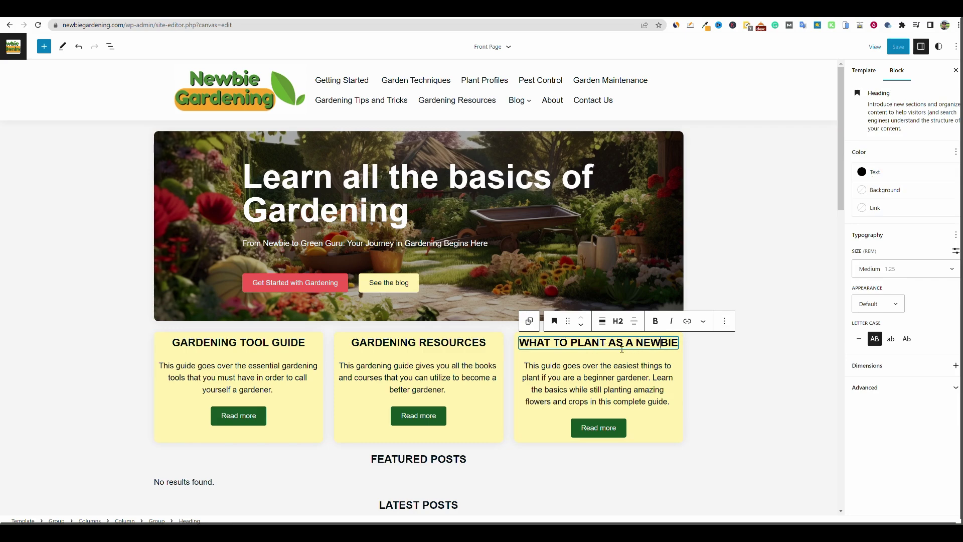
left_click(699, 395)
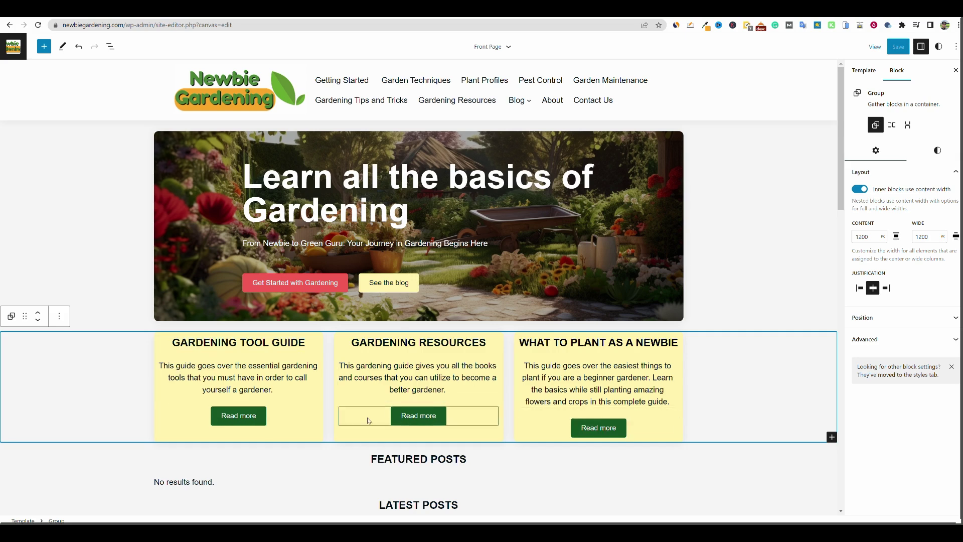
View the link options of the Read more button in the Gardening Resources card
left_click(411, 415)
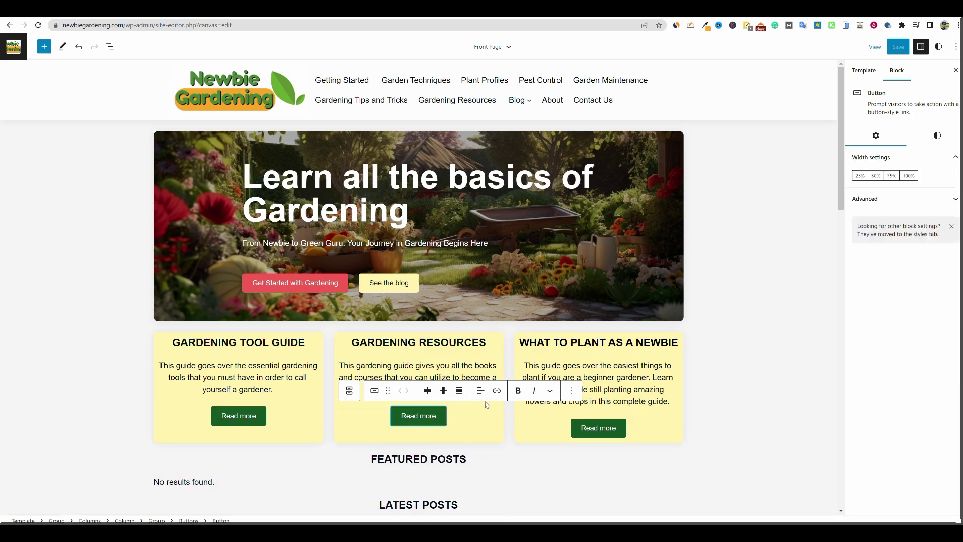
left_click(497, 391)
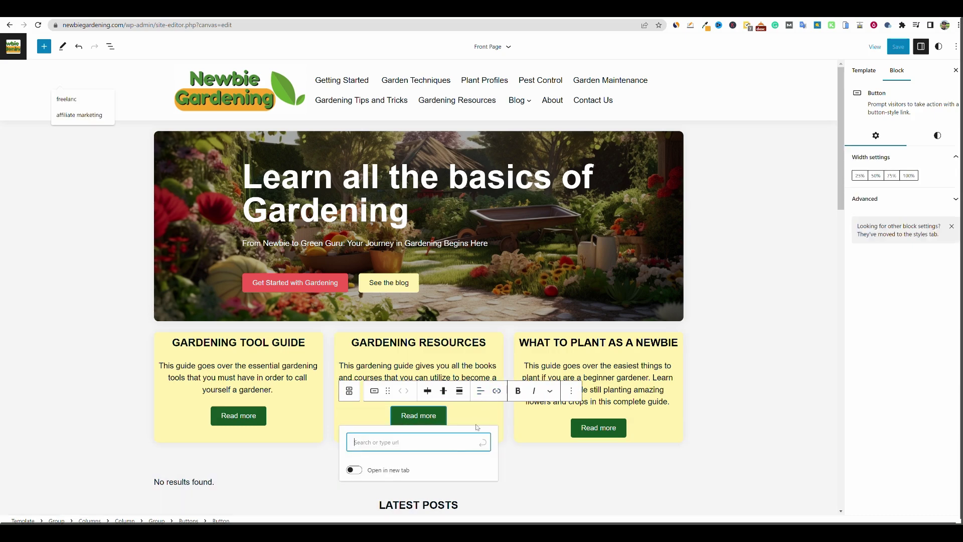
left_click(712, 418)
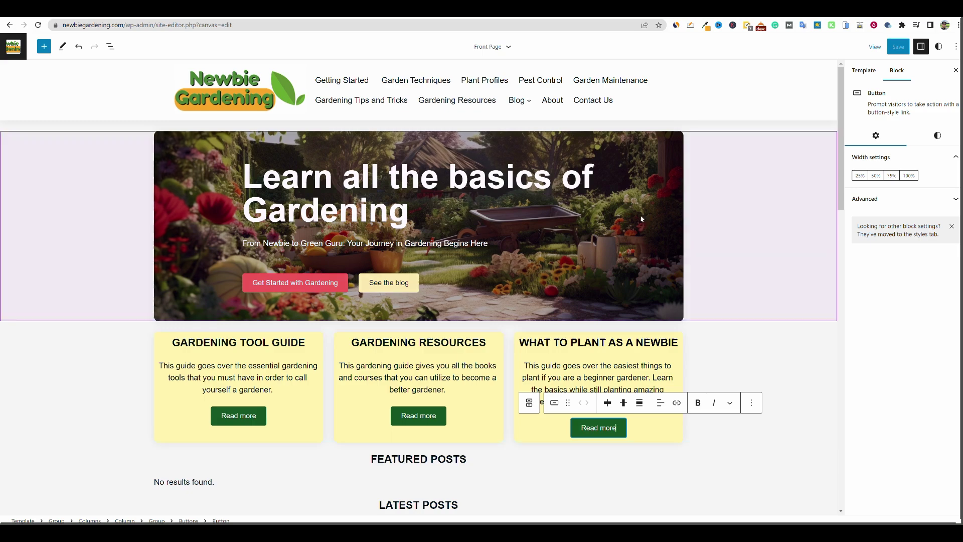
Review the homepage from the guide cards through Latest Posts down to the footer columns
scroll(651, 290, "down", 5)
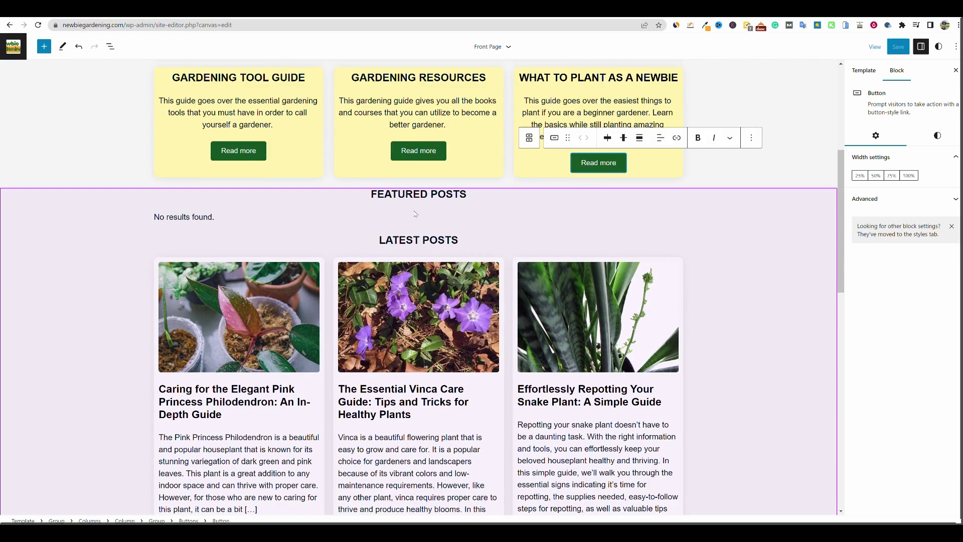
scroll(416, 214, "down", 8)
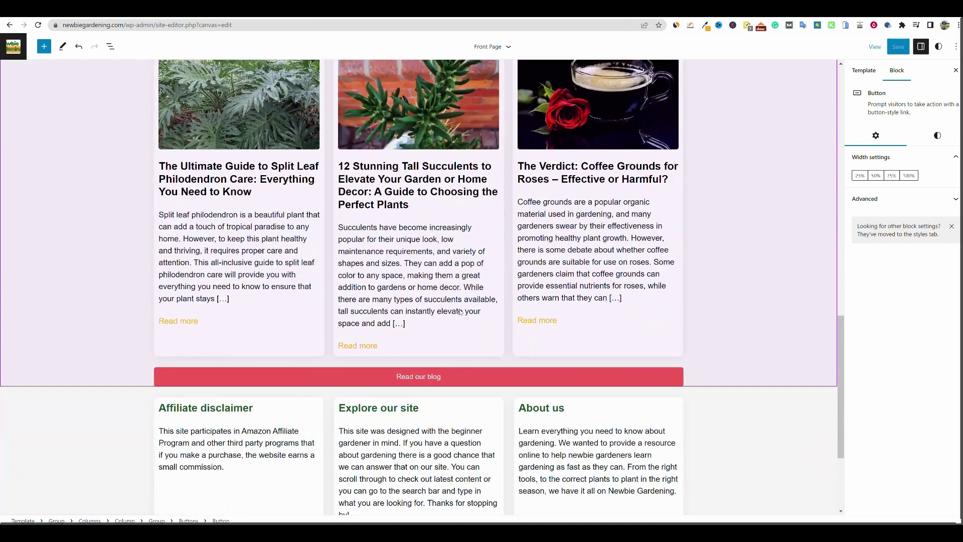
scroll(459, 312, "up", 6)
scroll(459, 312, "up", 3)
scroll(477, 274, "down", 9)
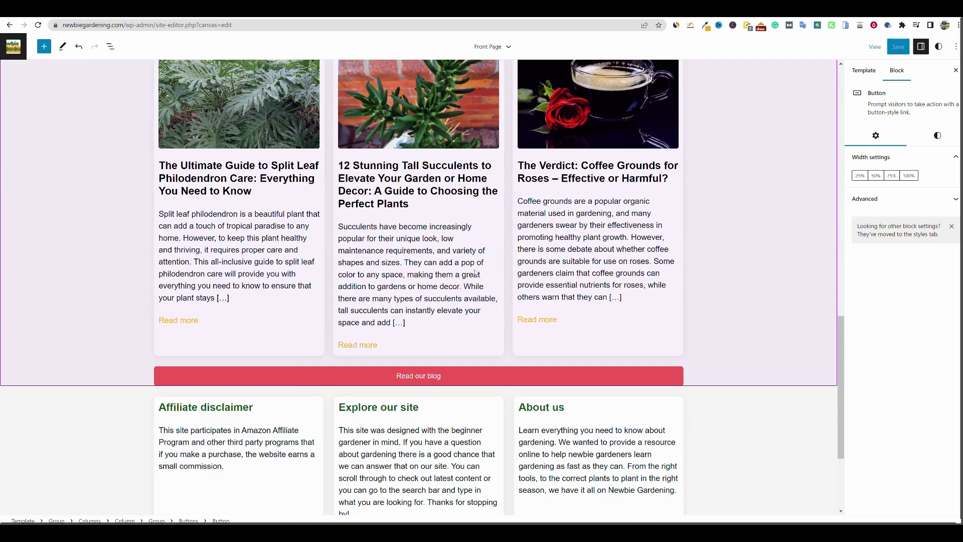
scroll(361, 353, "up", 13)
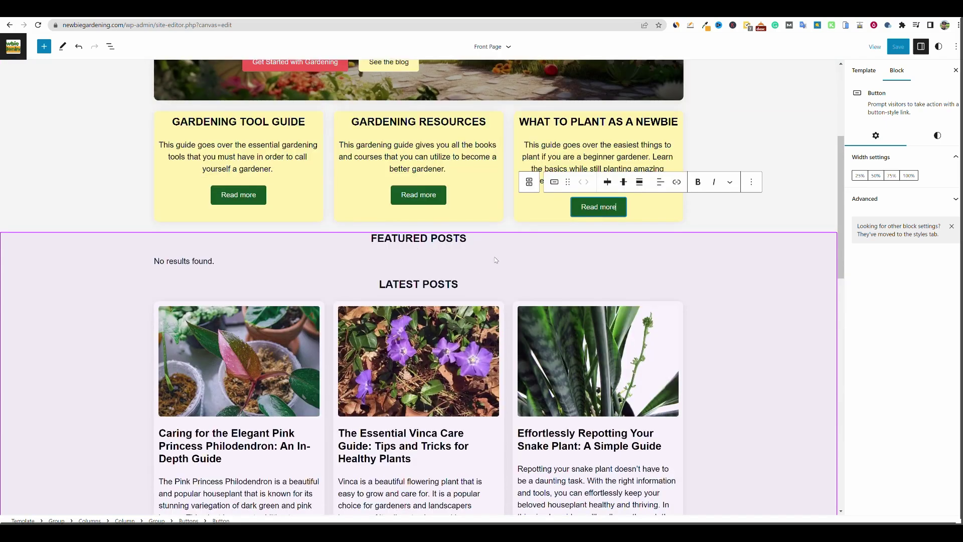
scroll(490, 264, "up", 1)
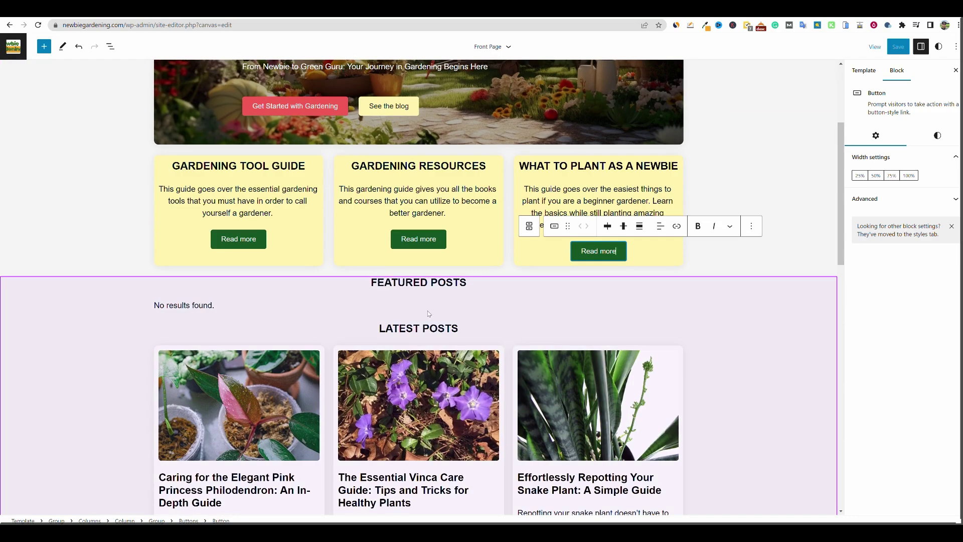
left_click(429, 314)
scroll(451, 311, "down", 9)
scroll(737, 331, "up", 4)
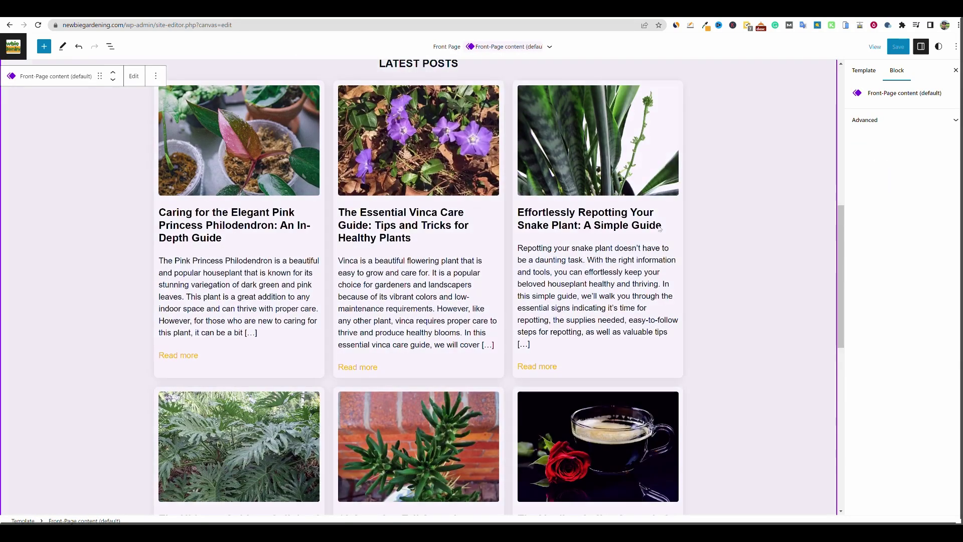
Try Success Text green as the text color of the Latest Posts titles, and set it to Tertiary
left_click(607, 217)
left_click(602, 214)
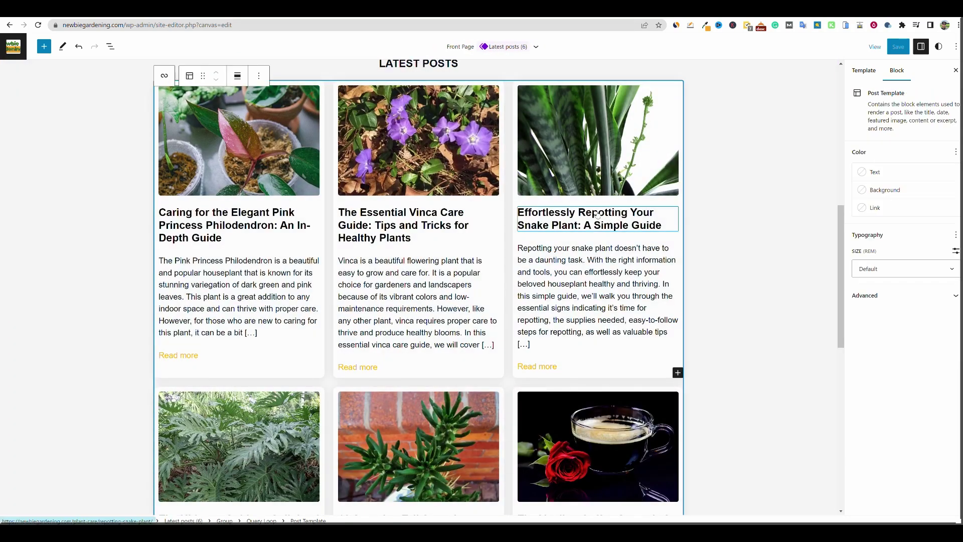
left_click(666, 225)
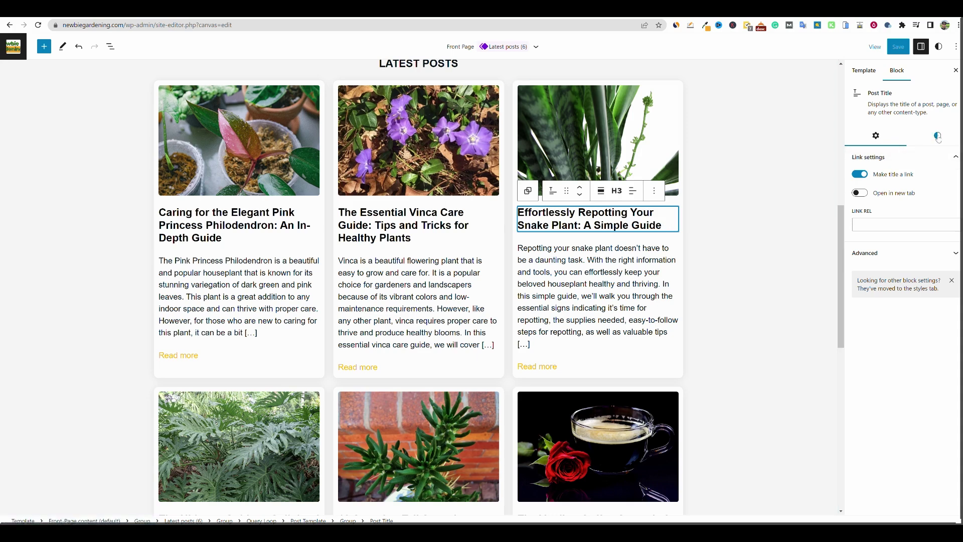
left_click(937, 136)
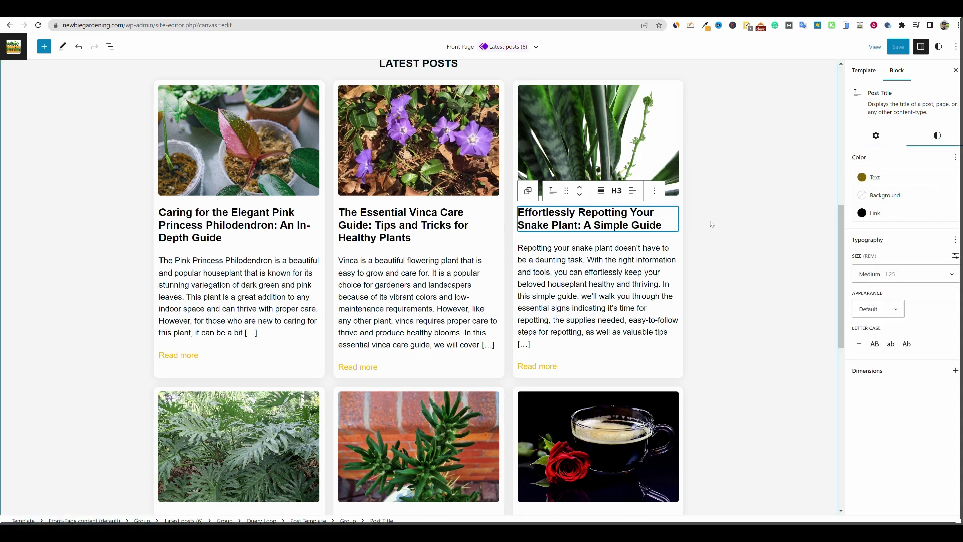
left_click(875, 177)
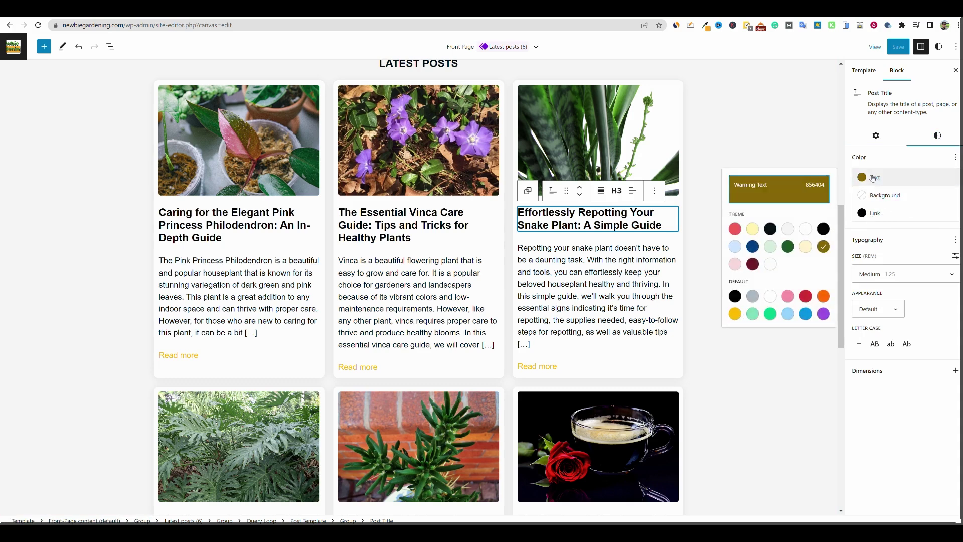
left_click(789, 248)
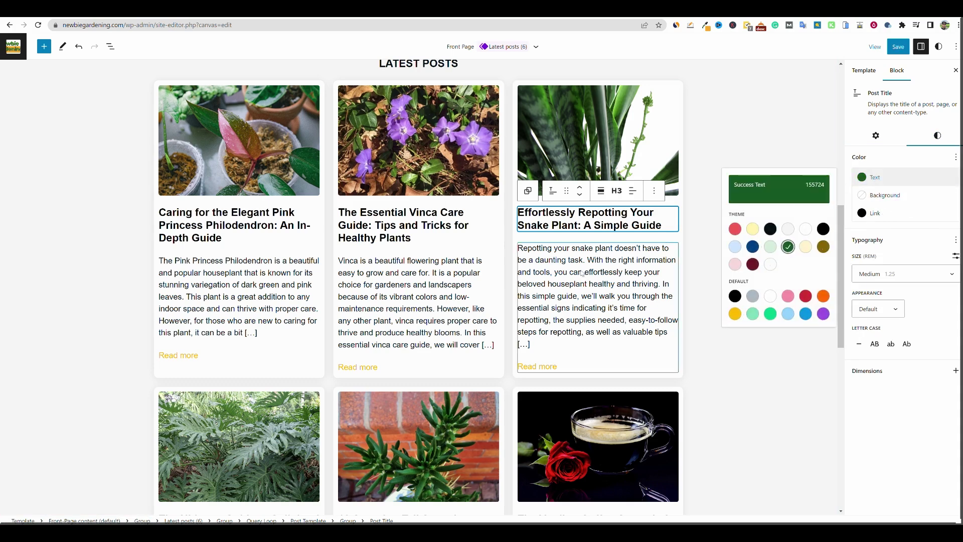
left_click(771, 229)
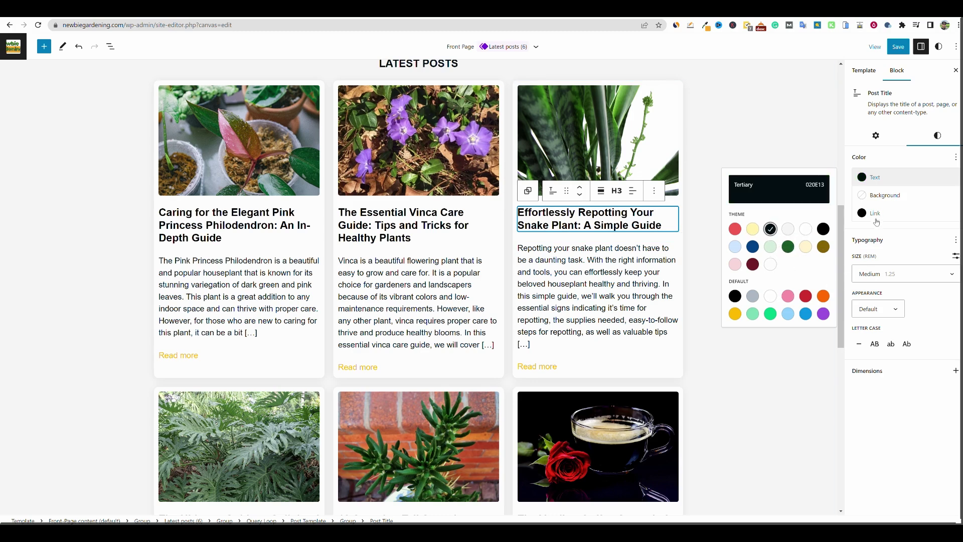
left_click(896, 173)
Try Vivid green cyan as the link color of the Latest Posts titles and return it to black
left_click(874, 214)
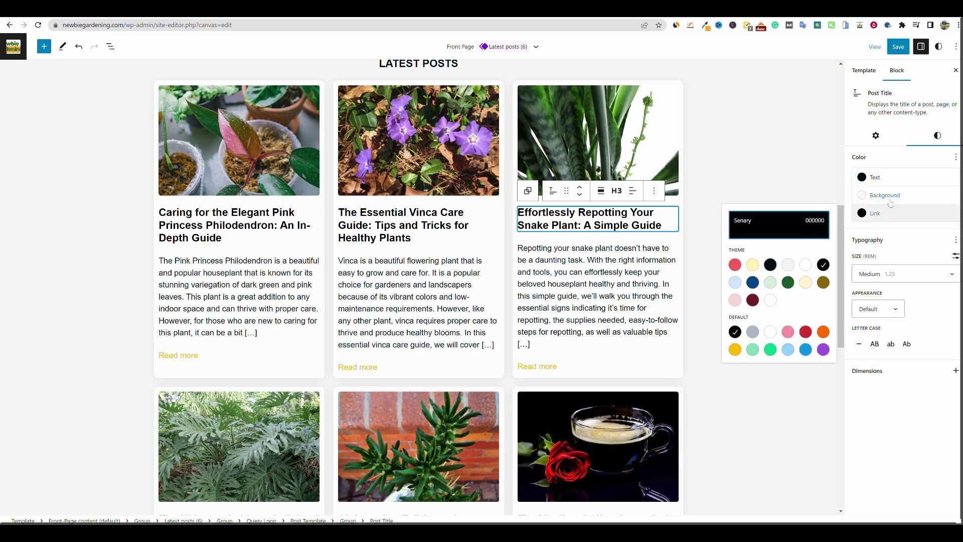
left_click(770, 349)
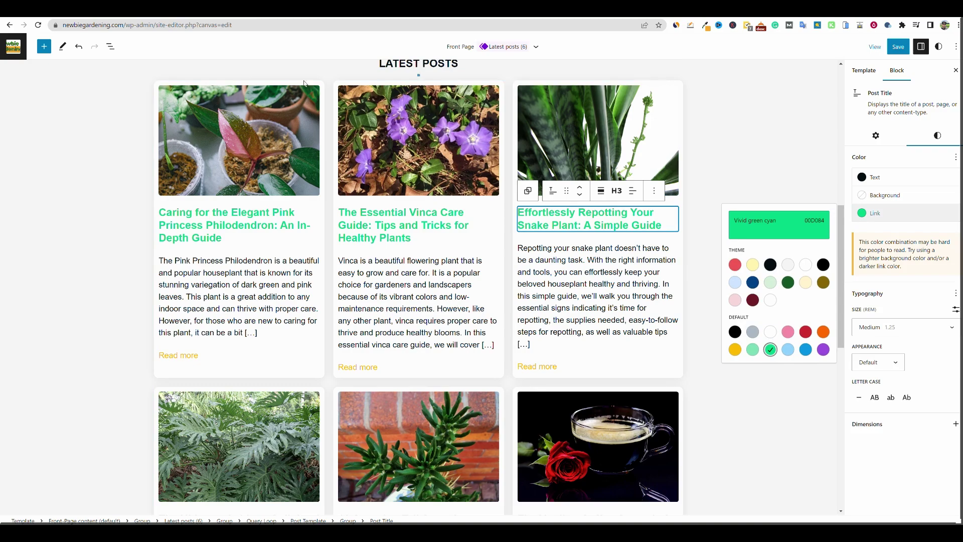
scroll(502, 326, "down", 10)
scroll(576, 332, "up", 6)
scroll(575, 333, "up", 4)
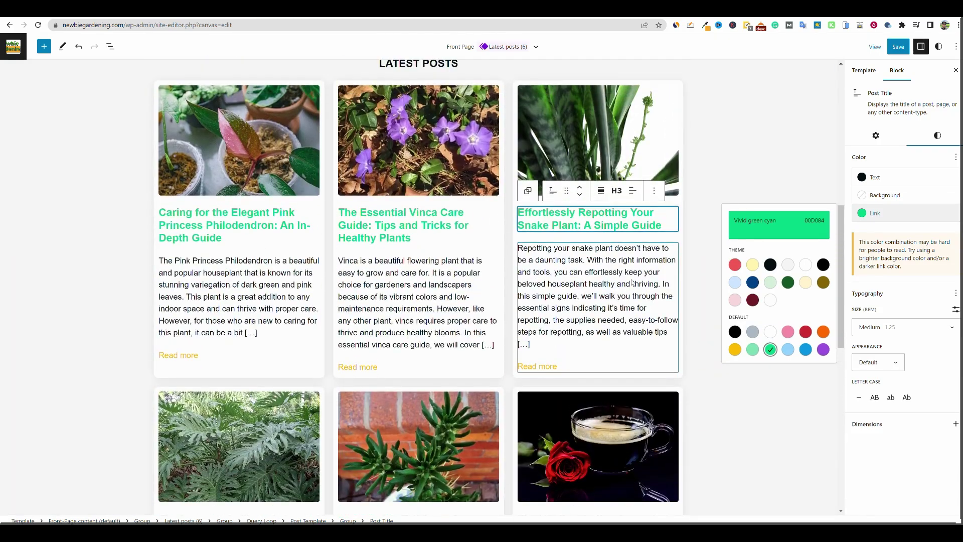
left_click(735, 332)
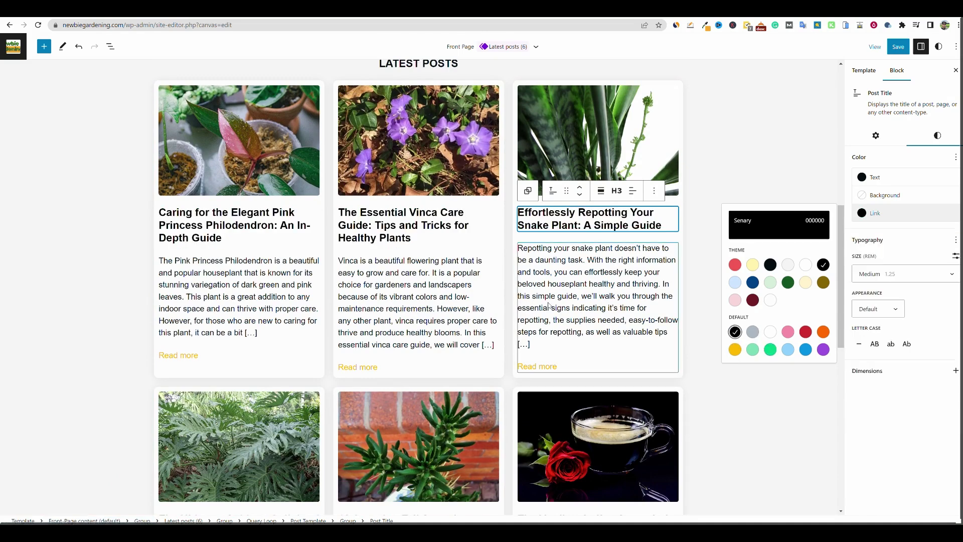
Try orange, black and Success Text green as the post excerpt link color, and return it to Luminous vivid amber
left_click(550, 370)
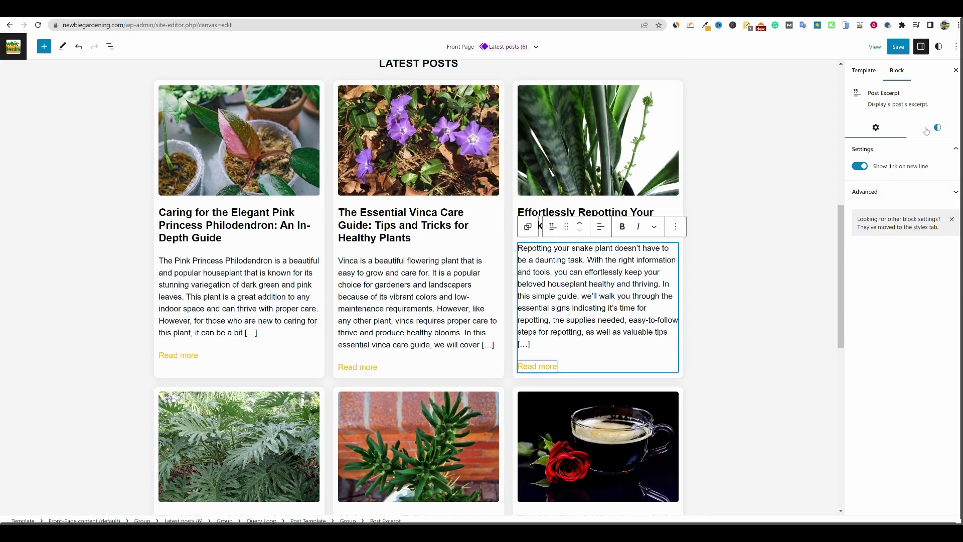
left_click(937, 130)
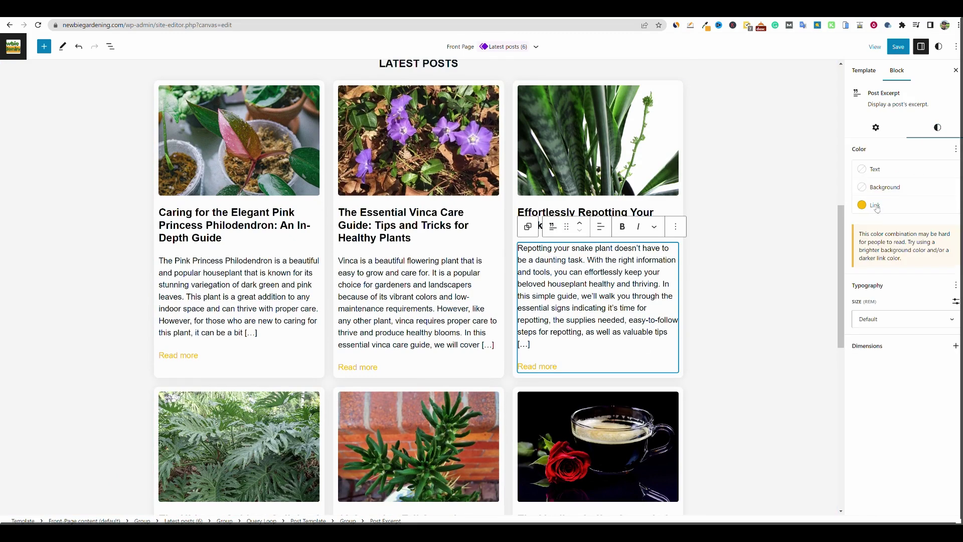
left_click(875, 207)
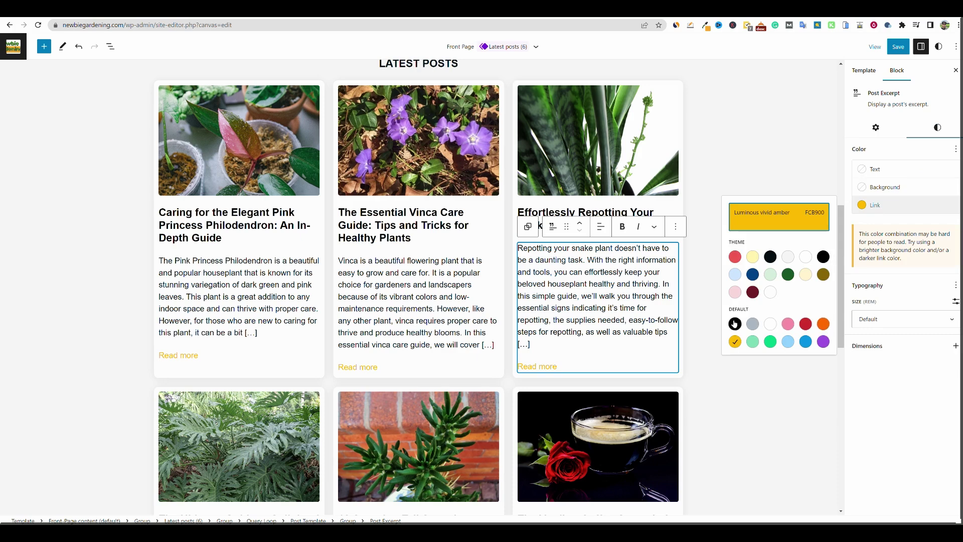
left_click(823, 323)
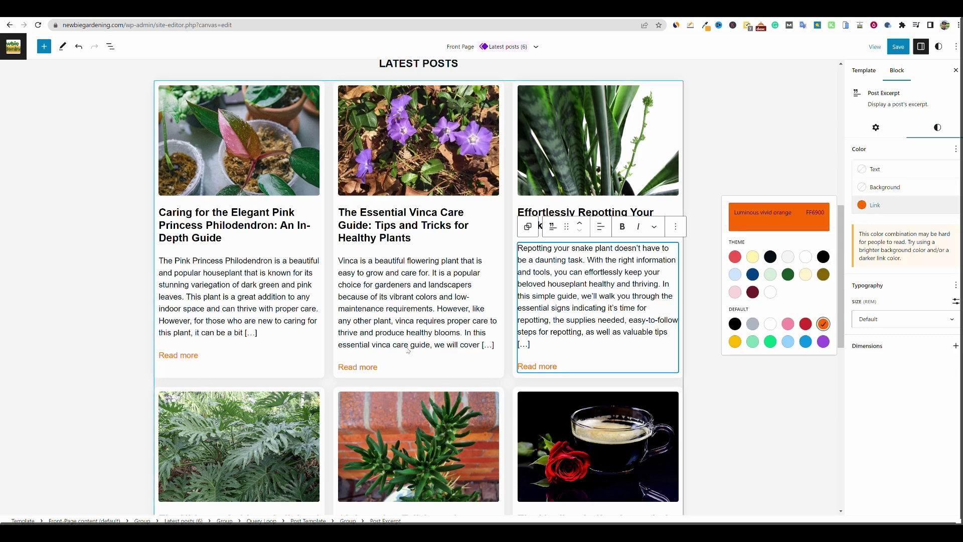
left_click(735, 324)
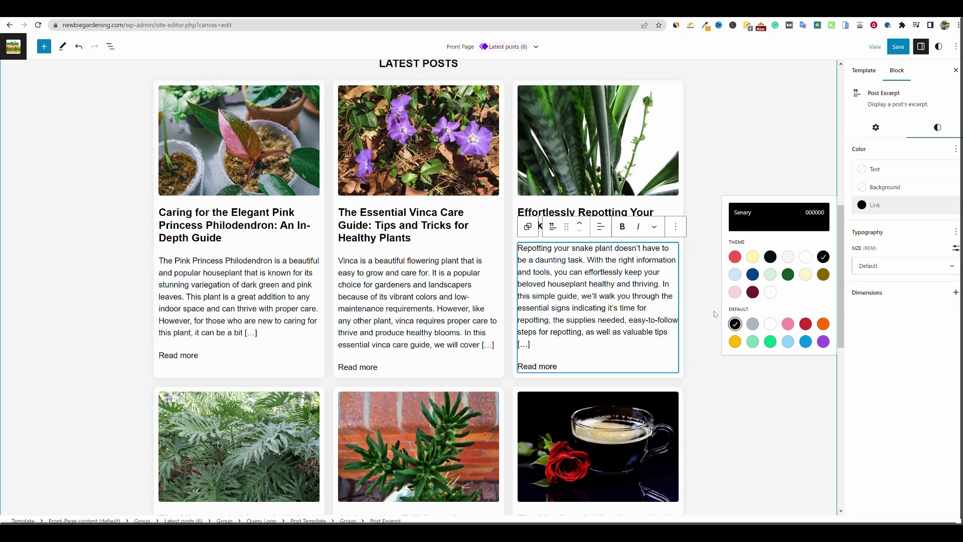
left_click(787, 275)
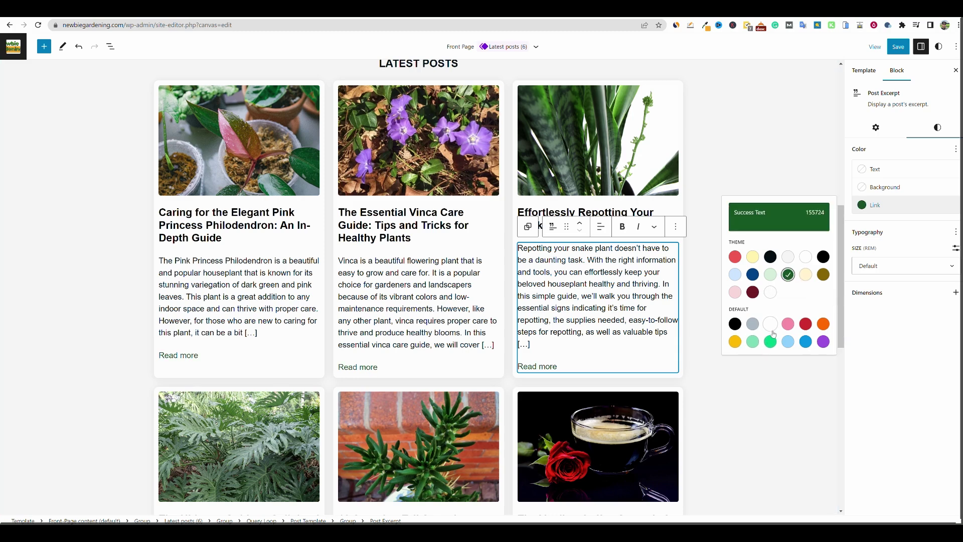
left_click(736, 342)
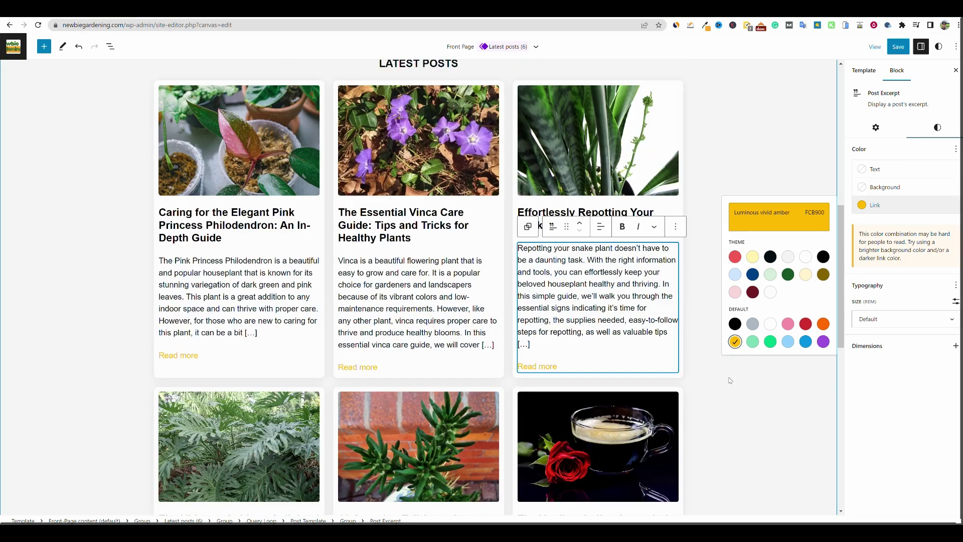
left_click(769, 387)
Examine the area below Latest Posts, including the footer columns and the style settings of the About us heading
scroll(769, 387, "down", 10)
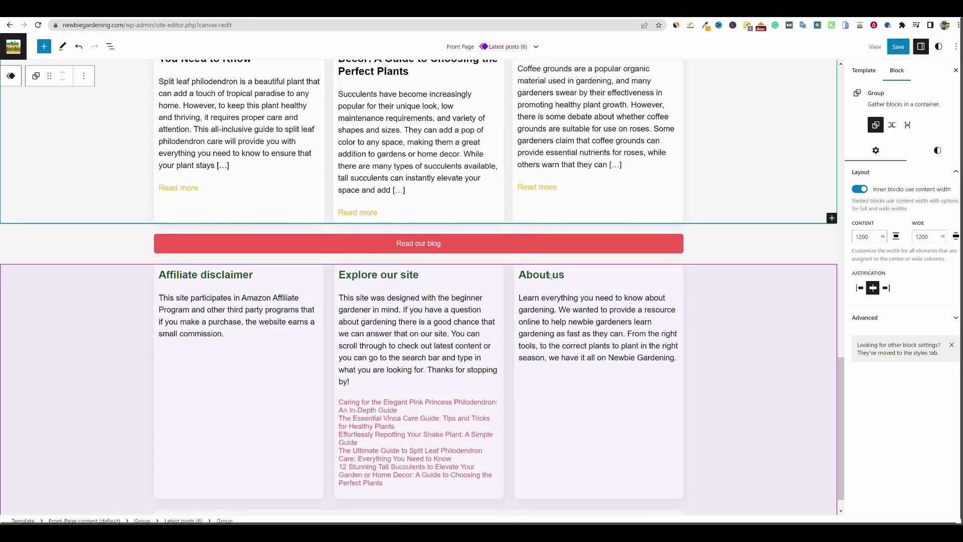
scroll(551, 275, "up", 6)
scroll(562, 260, "down", 7)
left_click(574, 253)
left_click(574, 253)
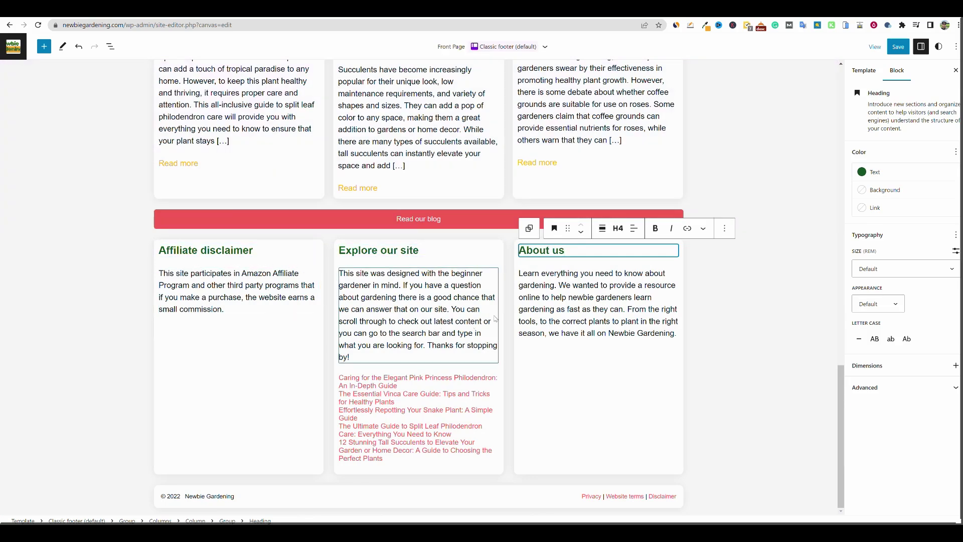
left_click(717, 410)
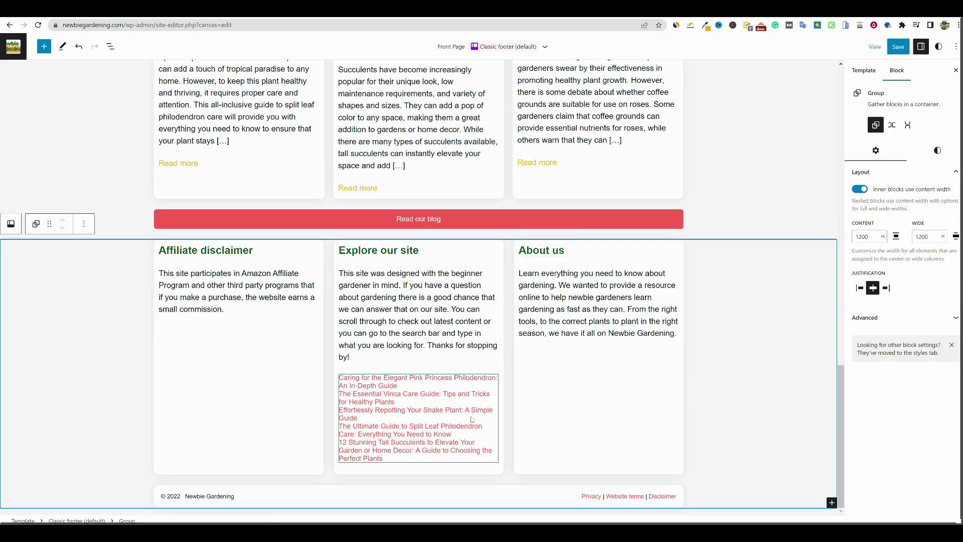
Set the link color of the post list in the Explore our site footer column to Success Text green
left_click(494, 461)
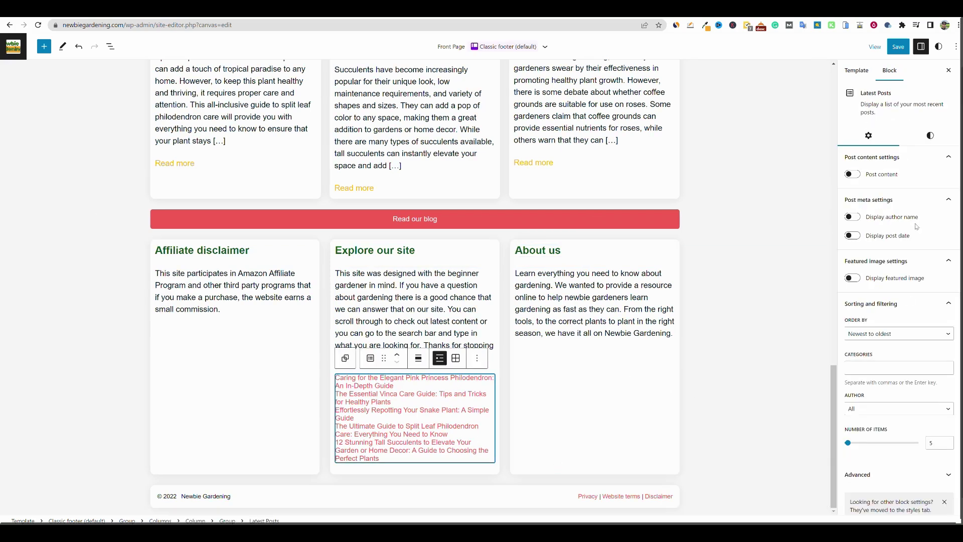
left_click(930, 136)
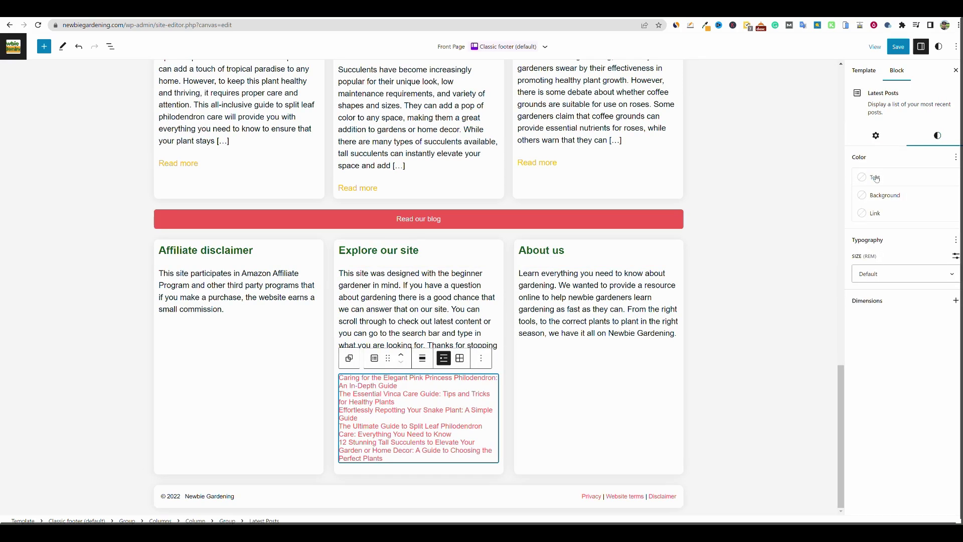
left_click(875, 214)
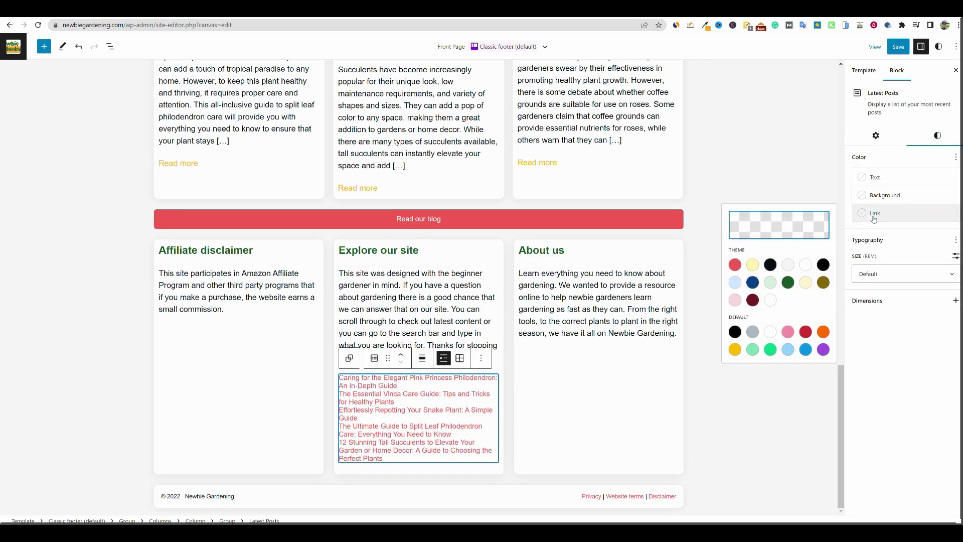
left_click(788, 282)
left_click(722, 456)
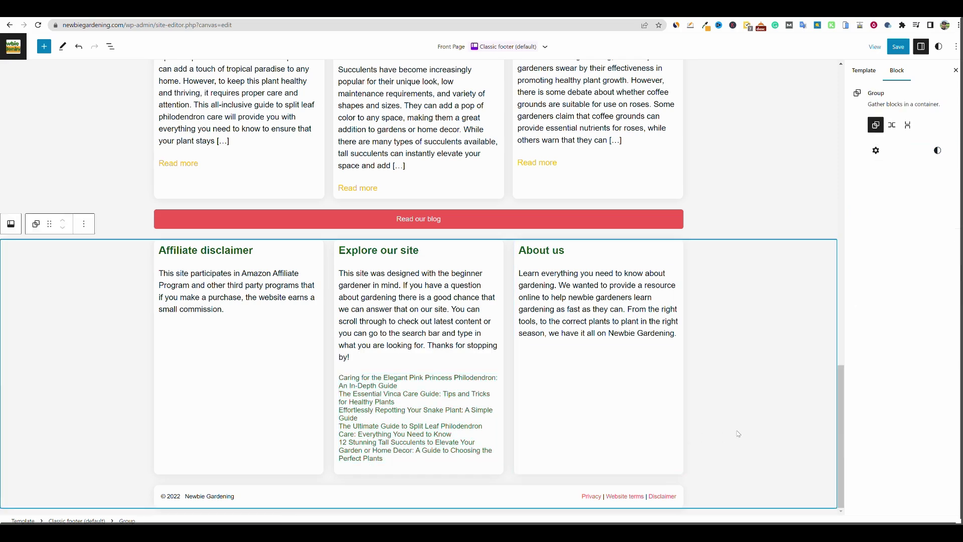
Set the link color of the footer's Privacy, Website terms and Disclaimer line to black
left_click(583, 497)
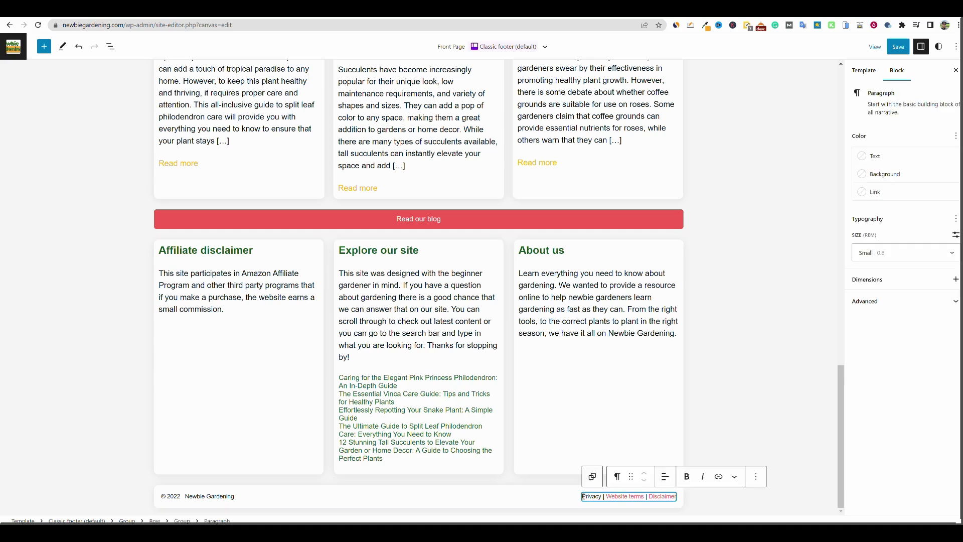
left_click(875, 191)
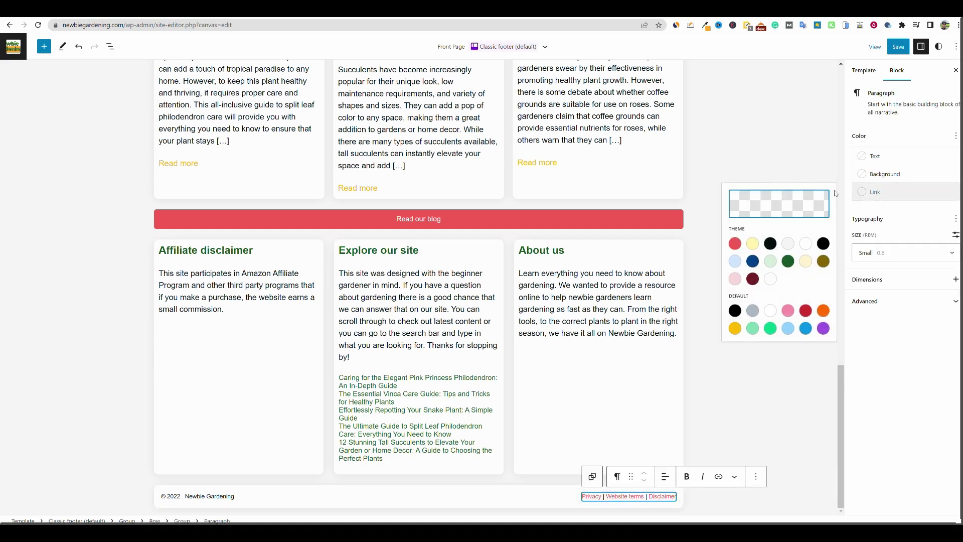
left_click(734, 311)
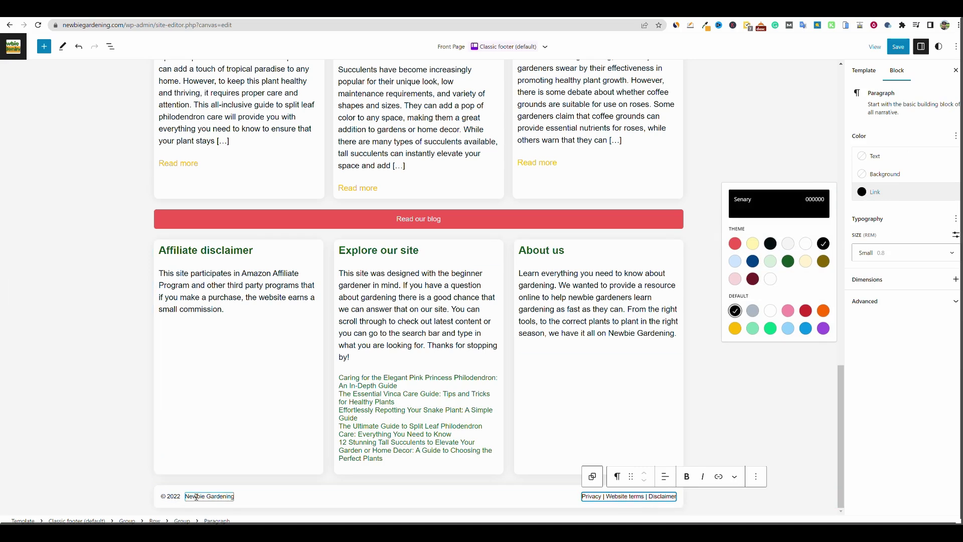
Change the footer copyright year to 2023
left_click(181, 497)
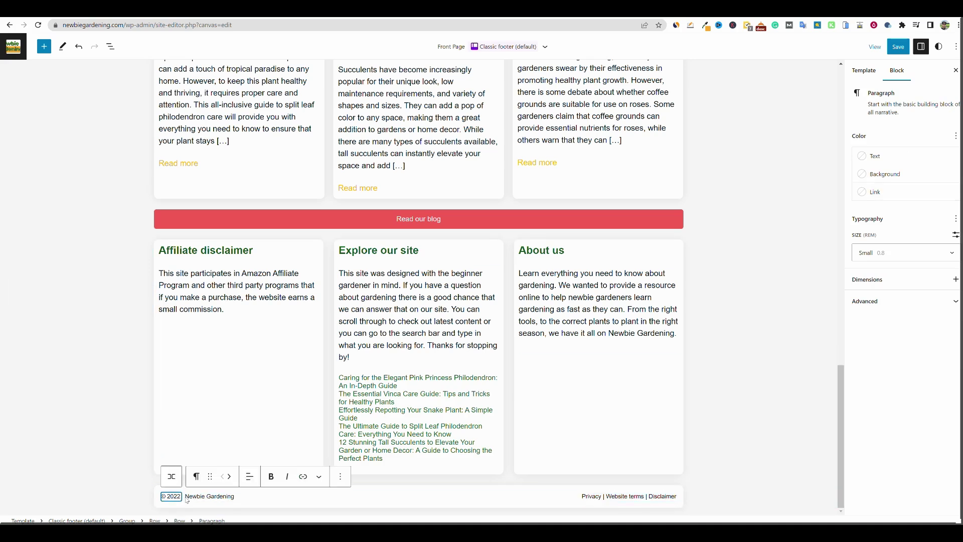
key("BackSpace")
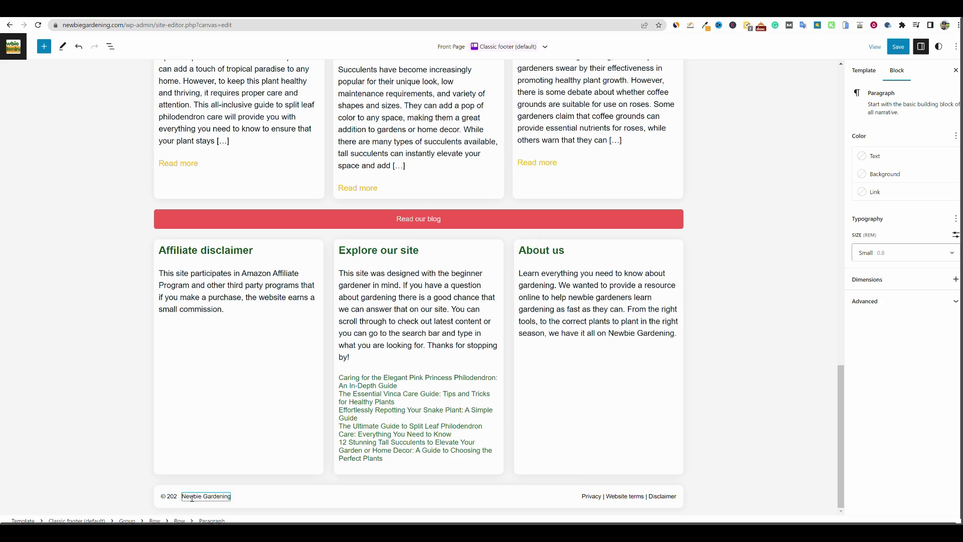
type("3")
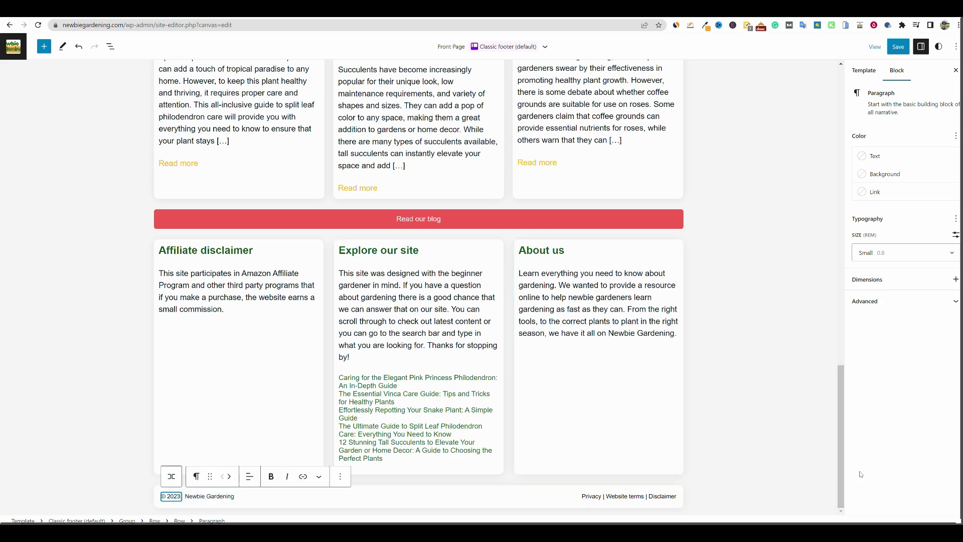
Link the footer's Privacy text to the site's Privacy Policy page
left_click(596, 495)
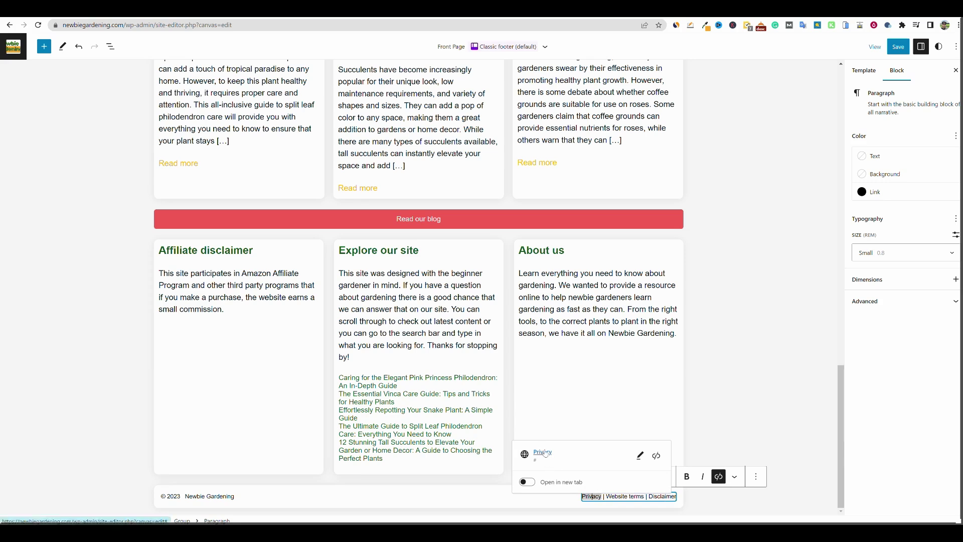
left_click(640, 455)
key("BackSpace")
type("privacy")
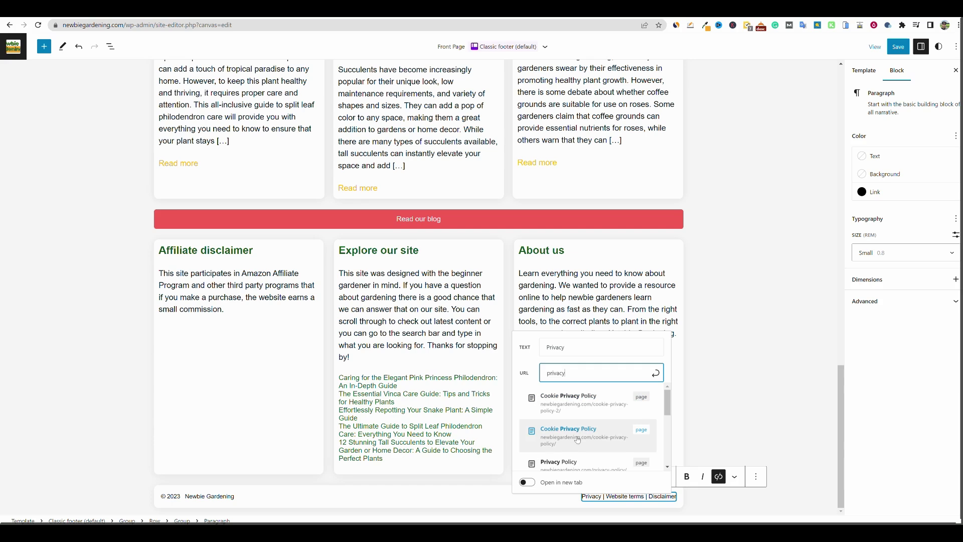
left_click(568, 464)
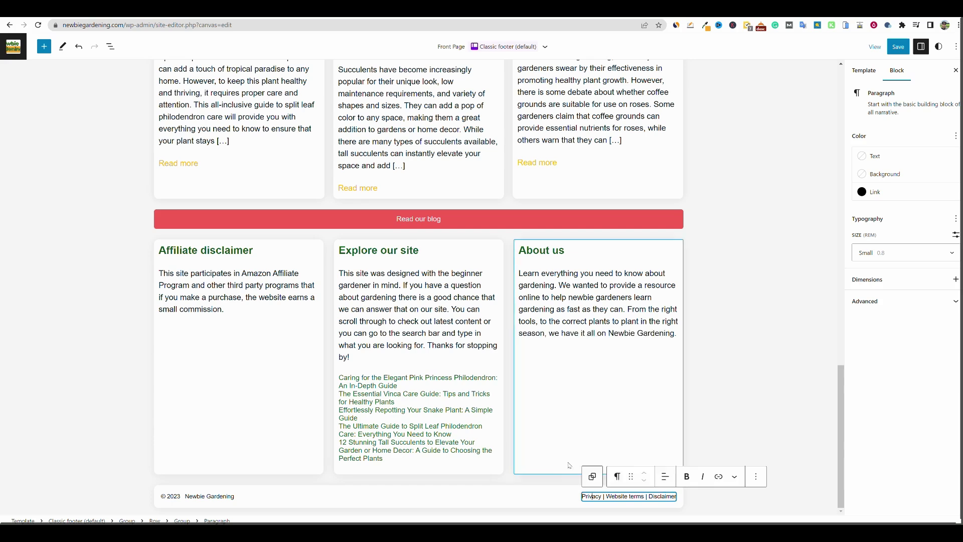
Link the footer's Website terms text to the Terms of Use page and rename it Terms of Use
left_click_drag(645, 497, 604, 497)
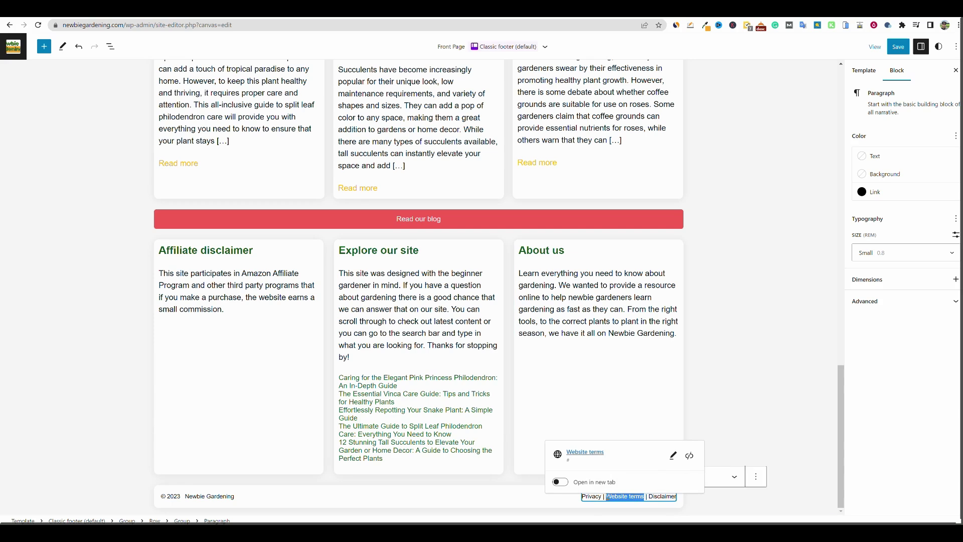
left_click(673, 455)
type("priva")
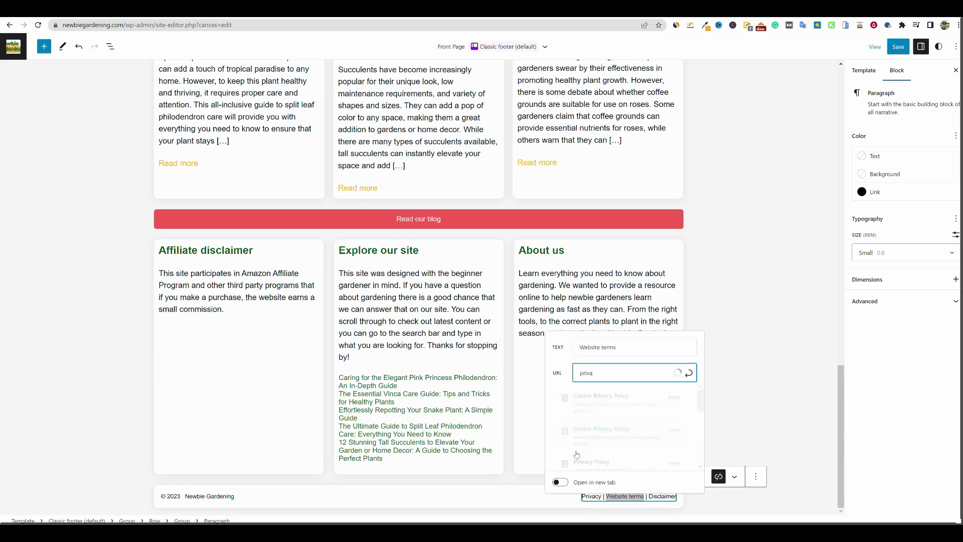
key("BackSpace")
key("BackSpace")
key("BackSpace")
type("terms")
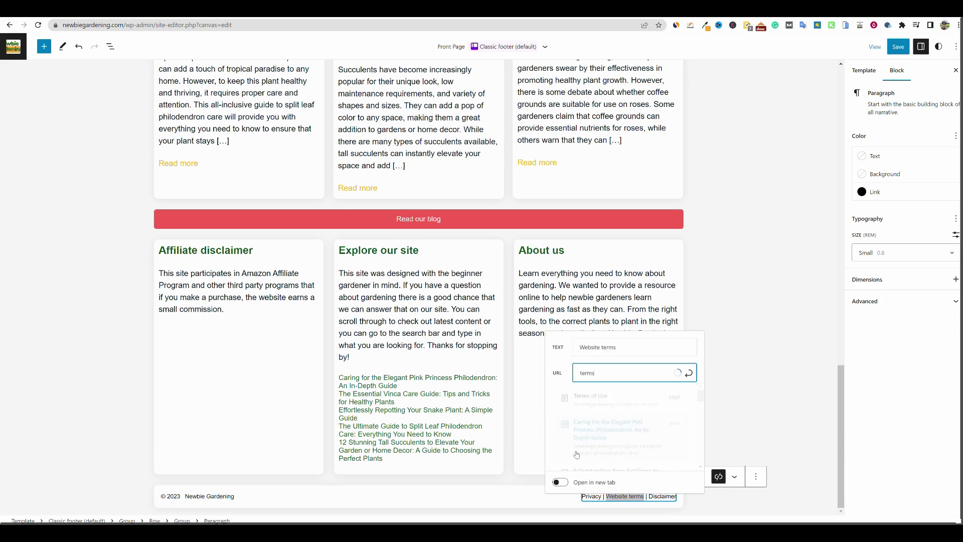
left_click(601, 400)
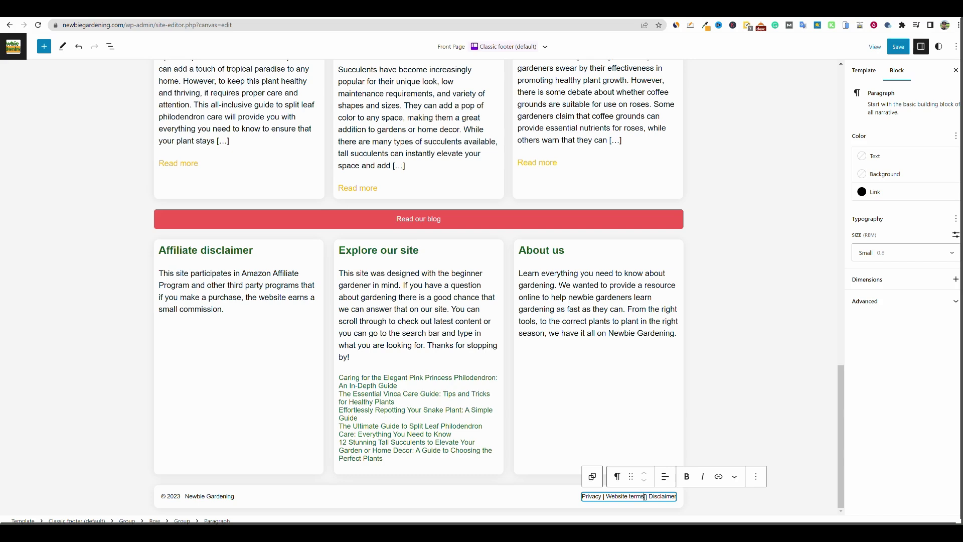
key("BackSpace")
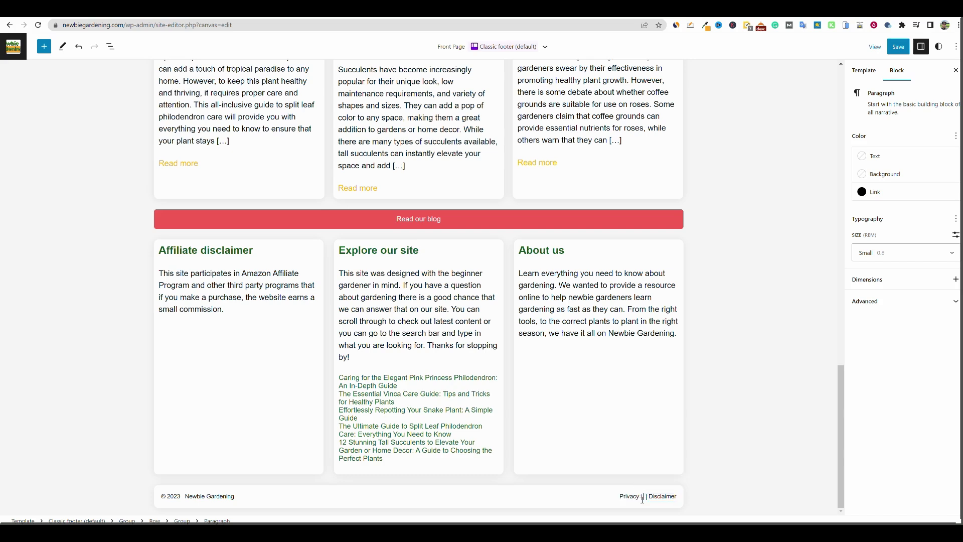
type("Terms of Use")
Link the footer's Disclaimer text to the DMCA page
left_click(664, 496)
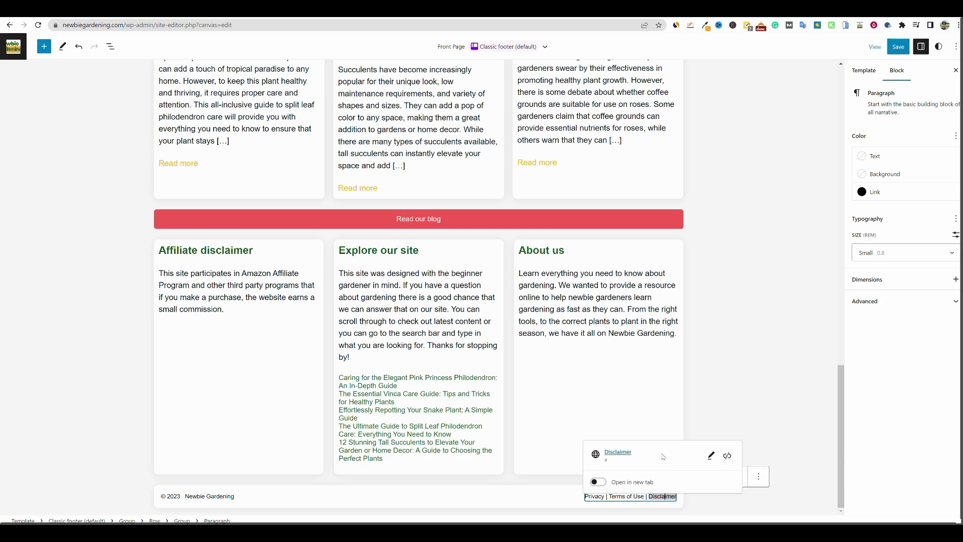
left_click(712, 457)
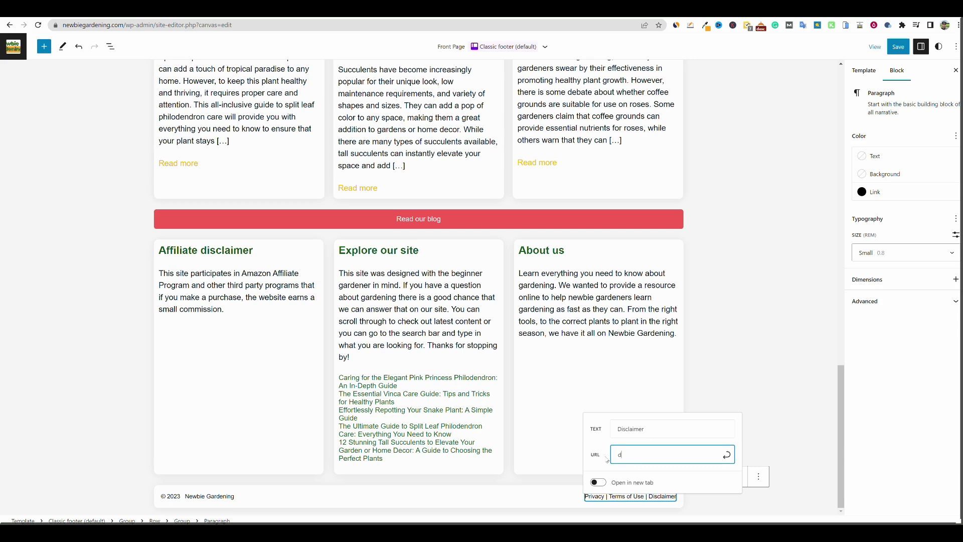
type("discl")
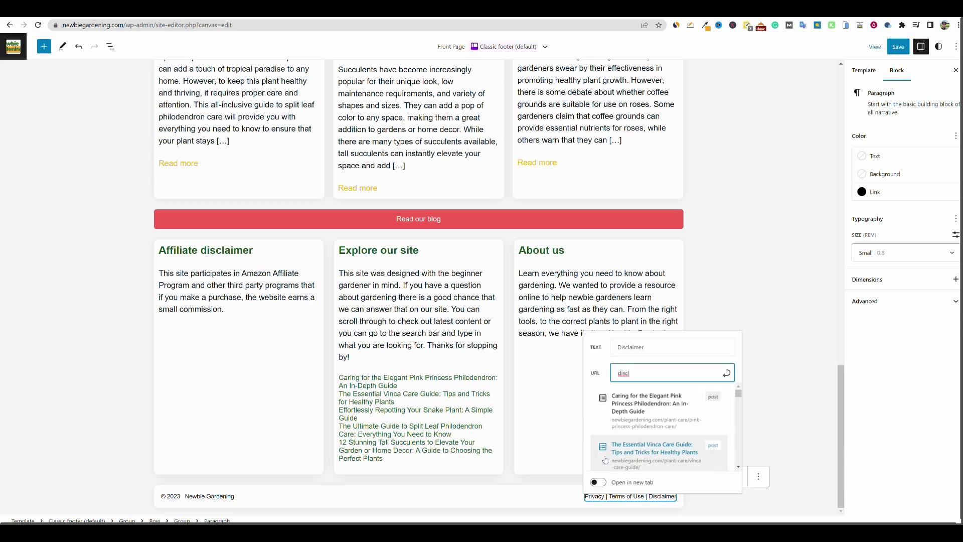
key("BackSpace")
type("dmc")
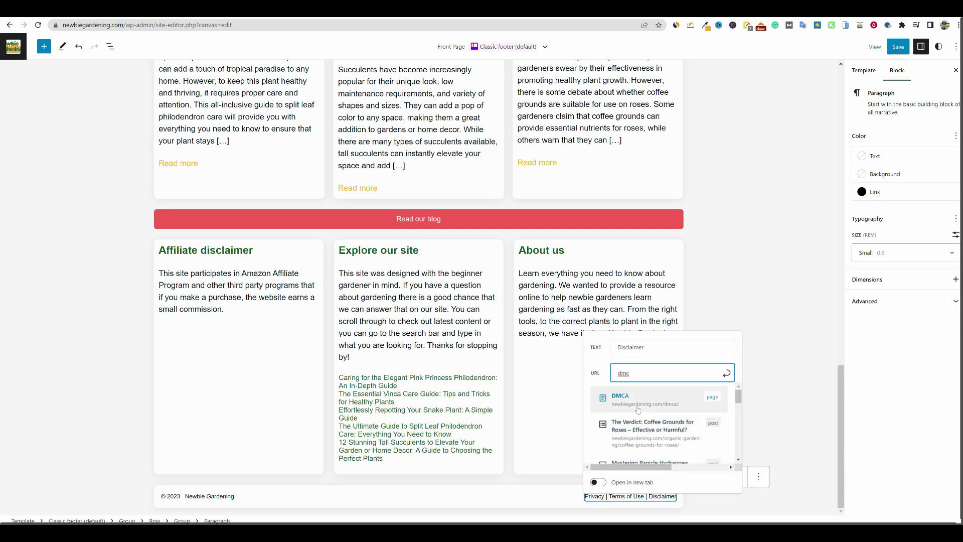
left_click(622, 399)
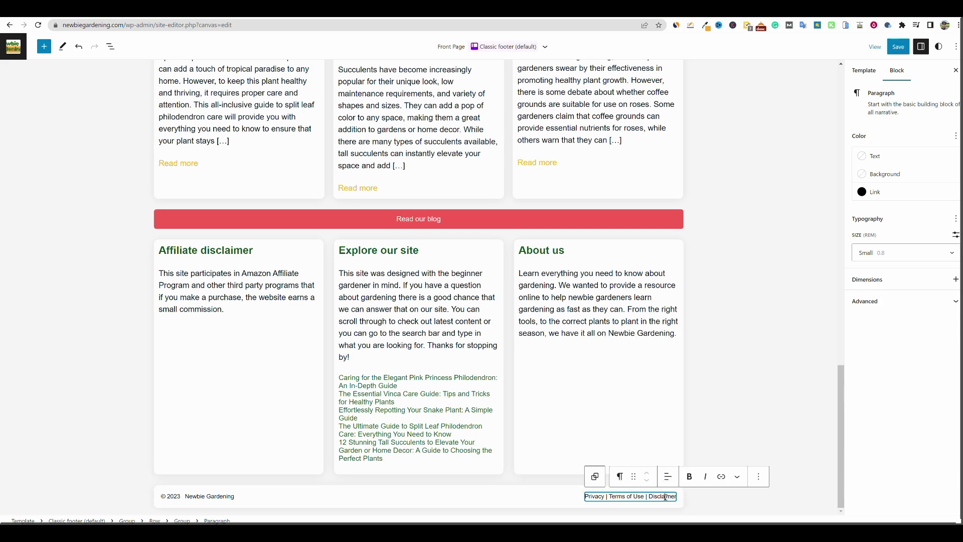
Replace the footer's Disclaimer link text with DMCA
double_click(665, 497)
key("Caps_Lock")
type("DMCA")
left_click(687, 495)
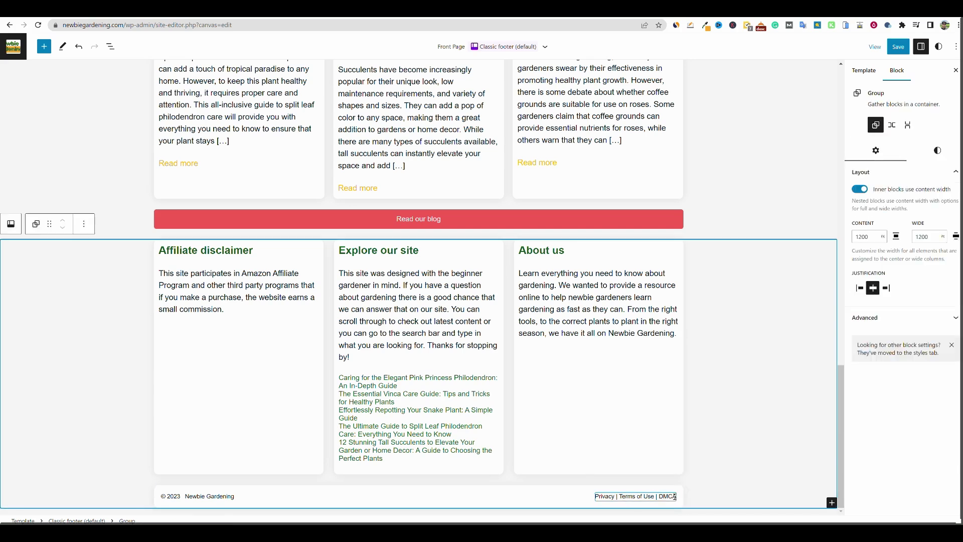
Append "| Cookie Notice" after DMCA at the end of the footer link line
left_click(674, 496)
left_click(679, 500)
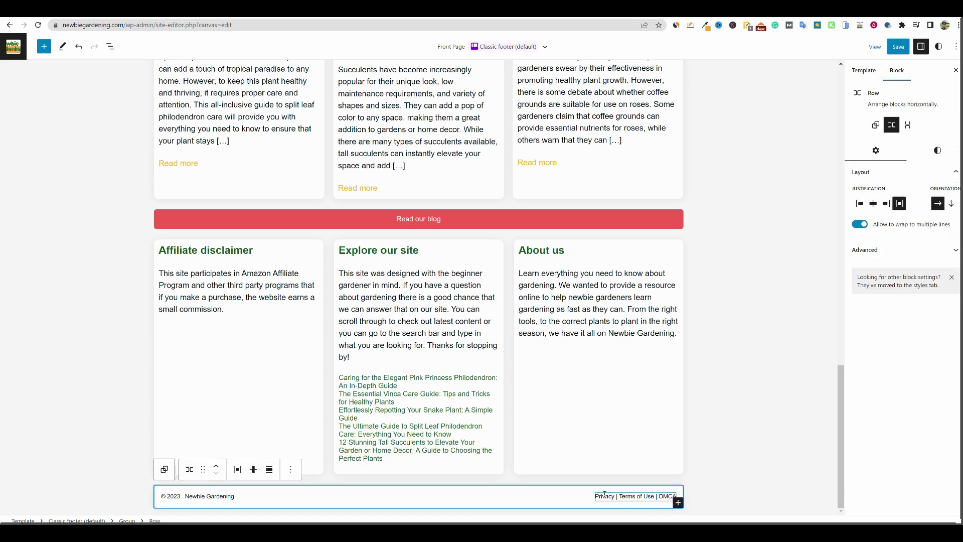
left_click(670, 496)
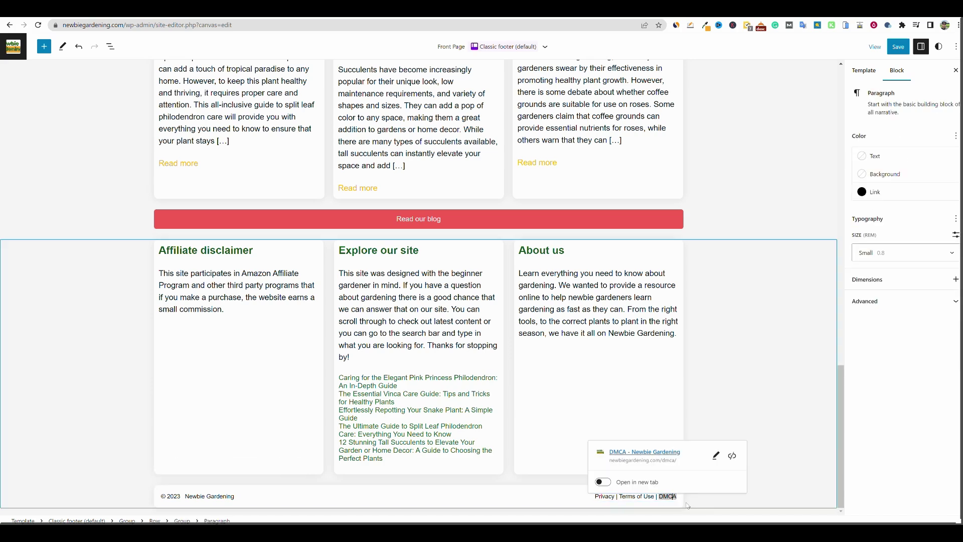
key("End")
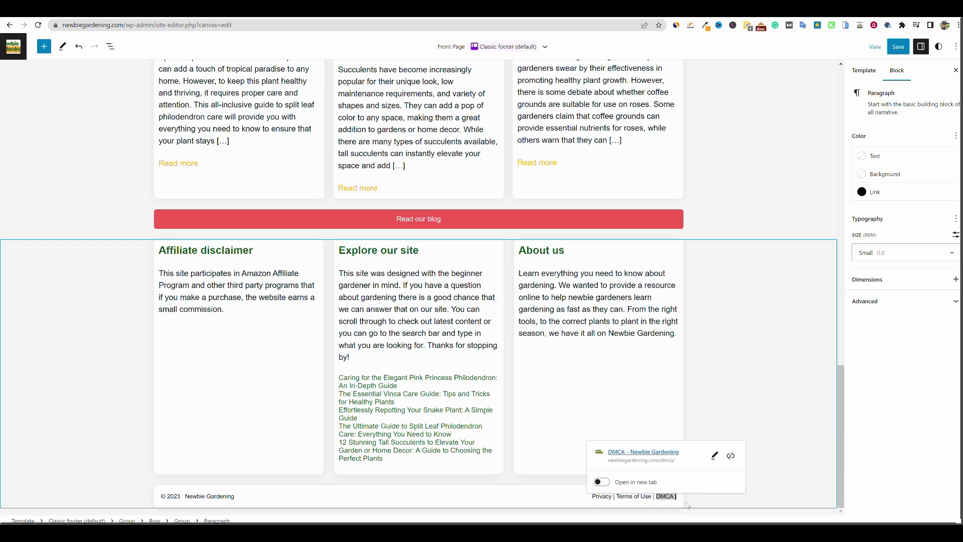
type("| Cookie Notice")
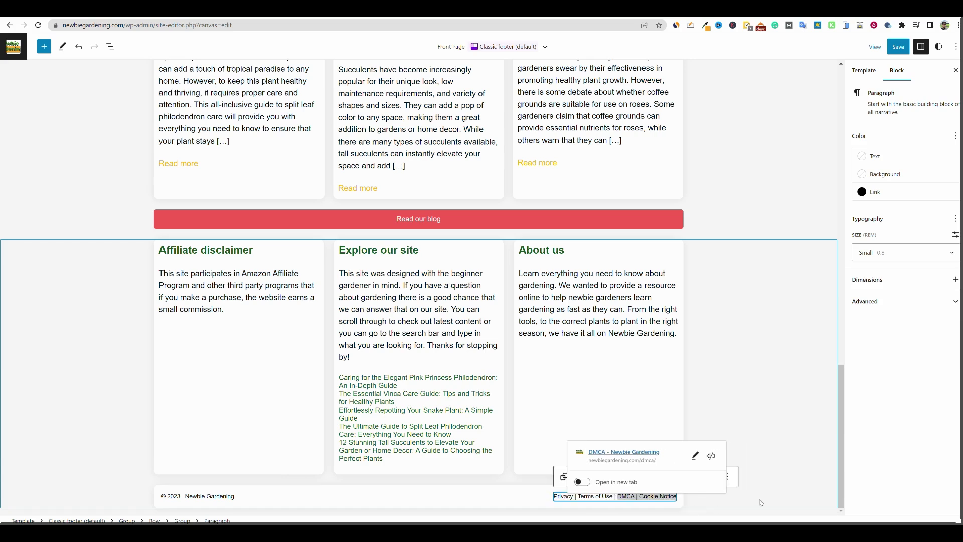
left_click(761, 502)
Change the link on the footer's "DMCA | Cookie Notice" text to the Cookie Privacy Policy page at cookie-privacy-policy-2
left_click_drag(677, 496, 638, 497)
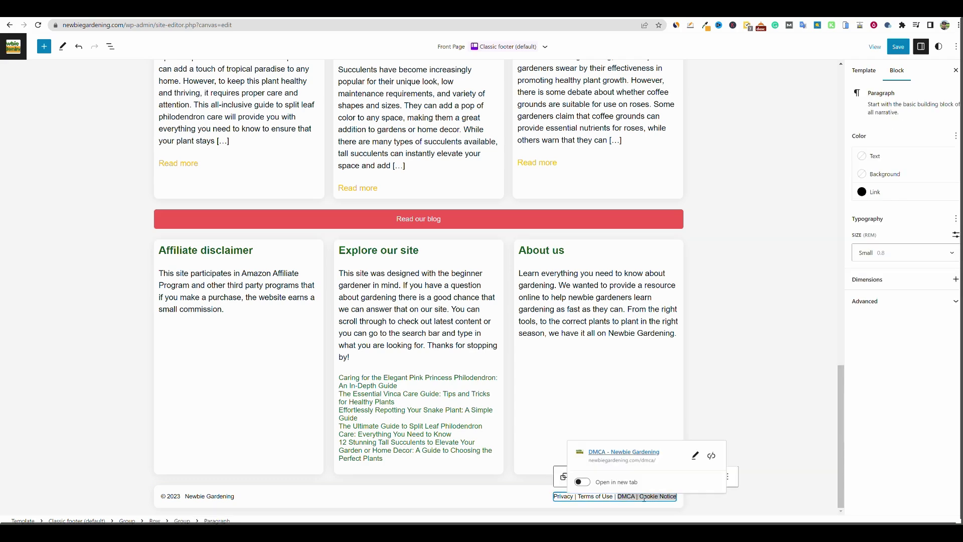
left_click(695, 455)
left_click_drag(697, 428, 579, 425)
type("cookie")
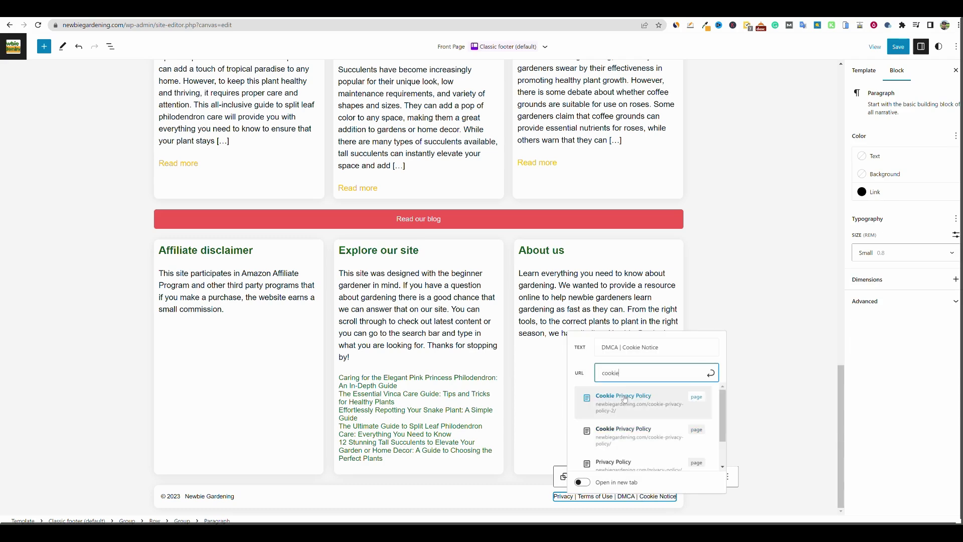
left_click(624, 398)
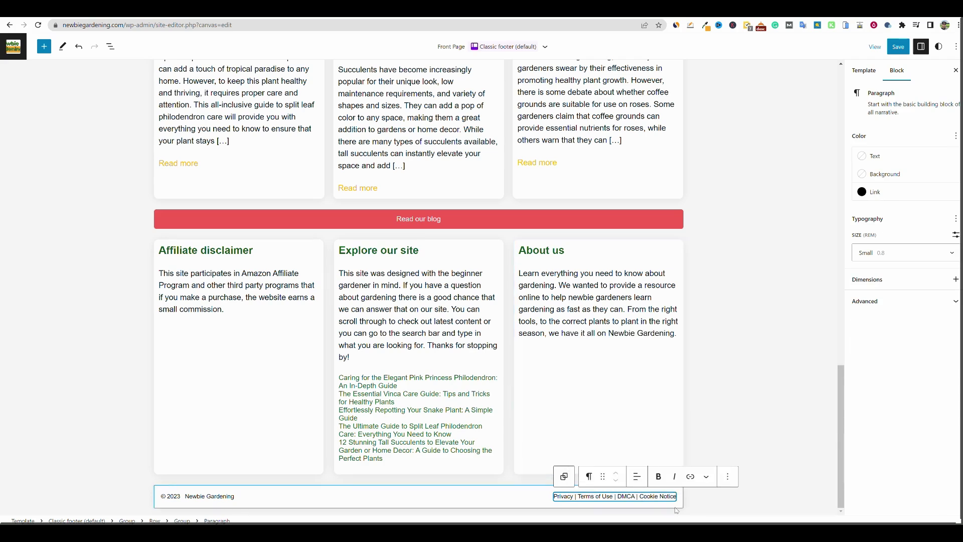
left_click(655, 494)
Open the Front-Page content (default) template part with the Featured Posts and Latest Posts sections for editing
scroll(655, 493, "up", 20)
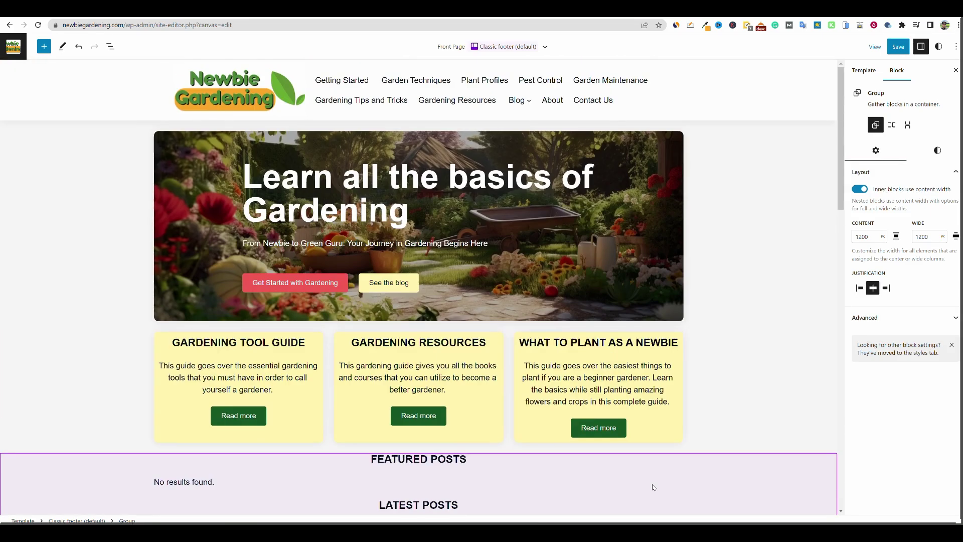
scroll(394, 437, "down", 3)
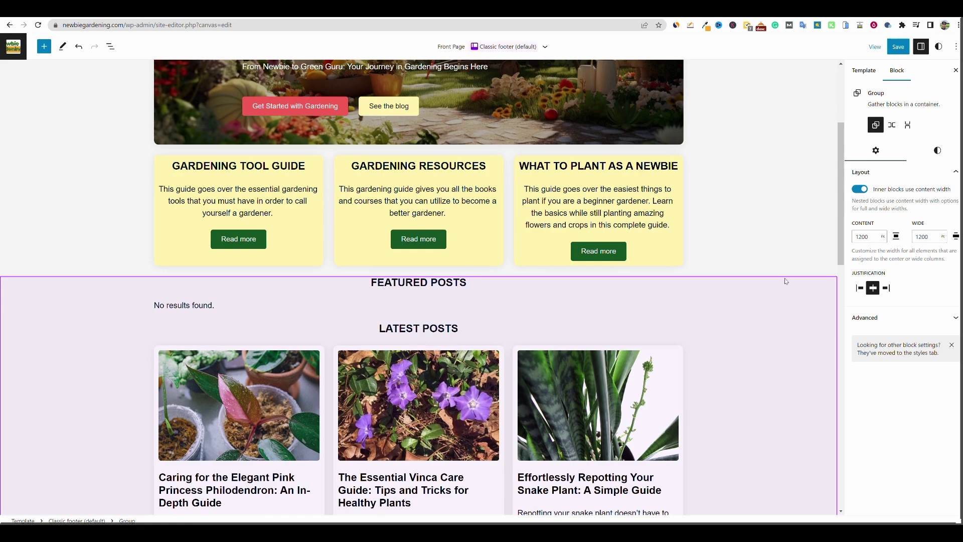
double_click(747, 292)
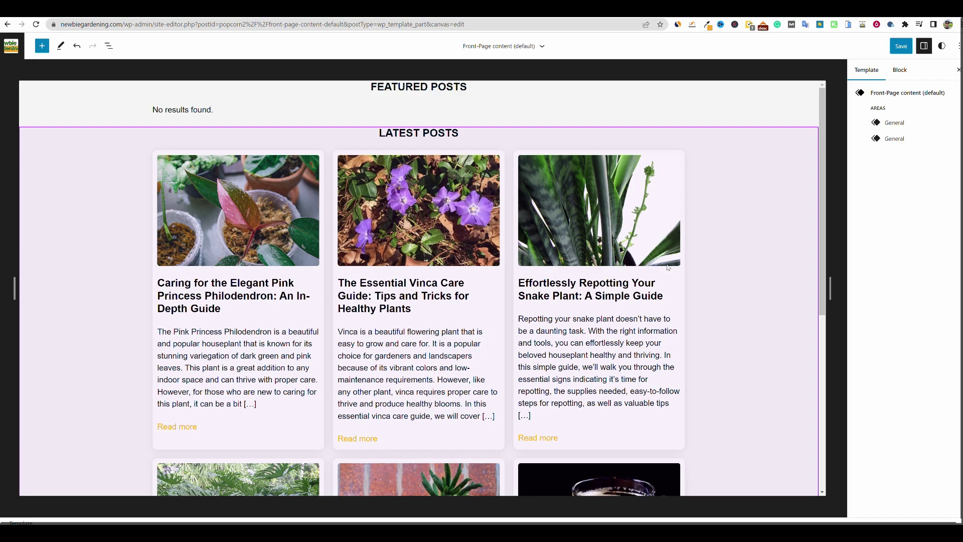
scroll(709, 291, "down", 5)
scroll(710, 292, "up", 5)
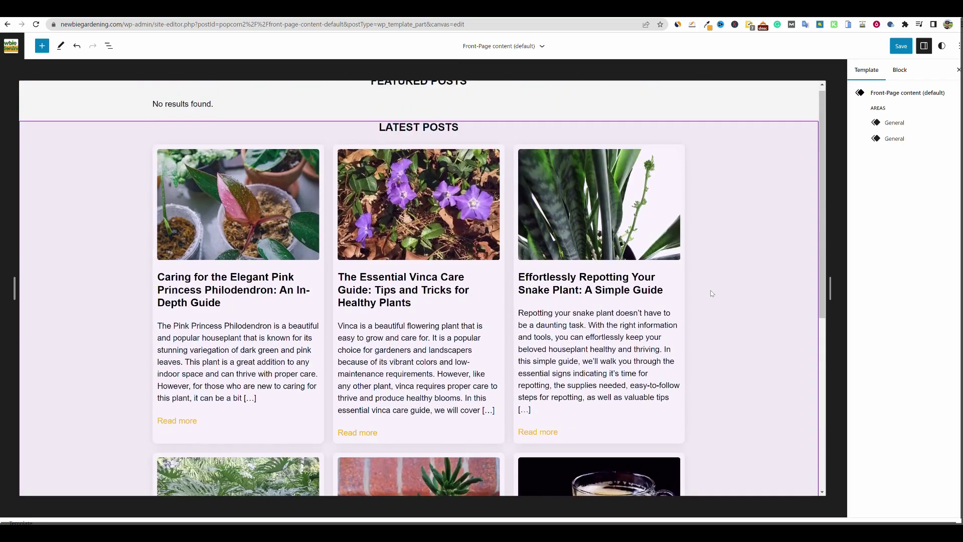
Insert a Posts List block between the Featured Posts heading and the "No results found." text
scroll(711, 293, "up", 1)
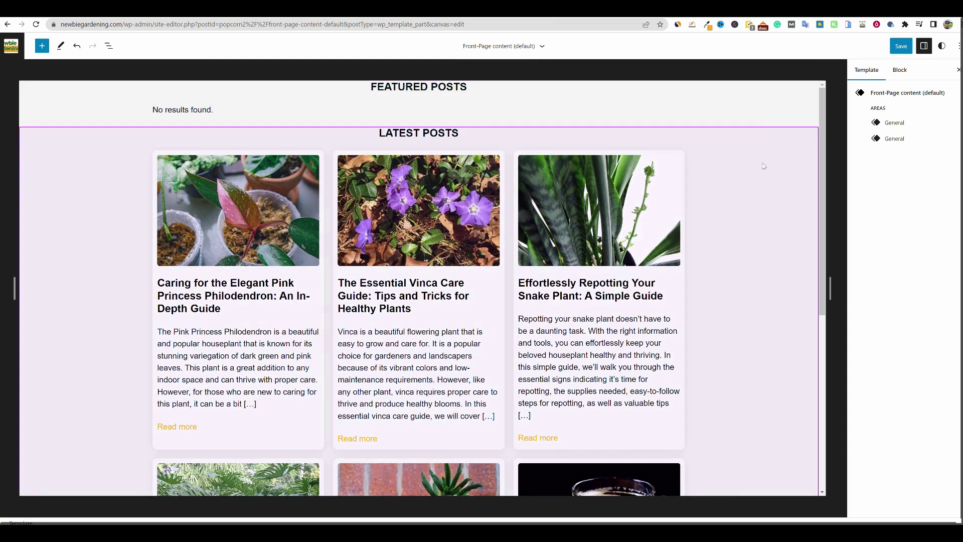
left_click(690, 197)
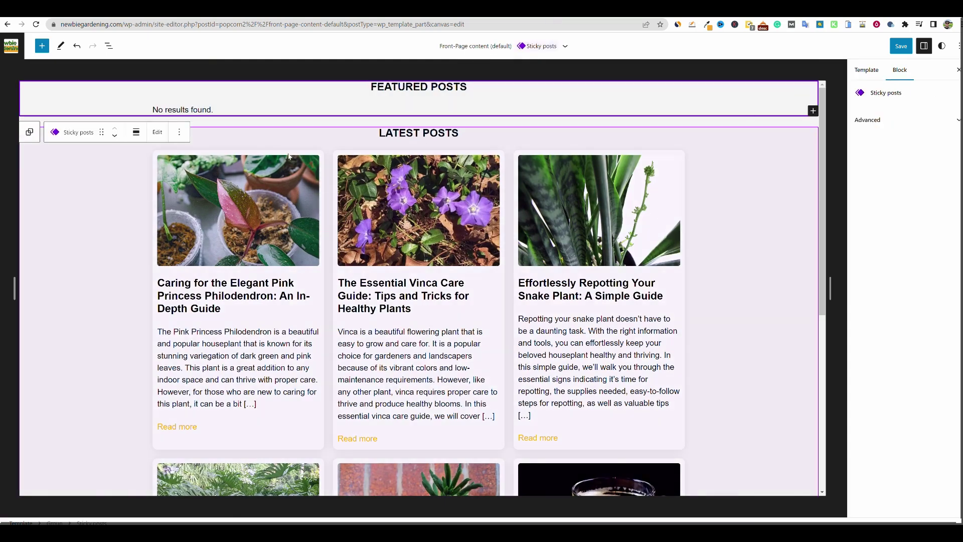
left_click(421, 100)
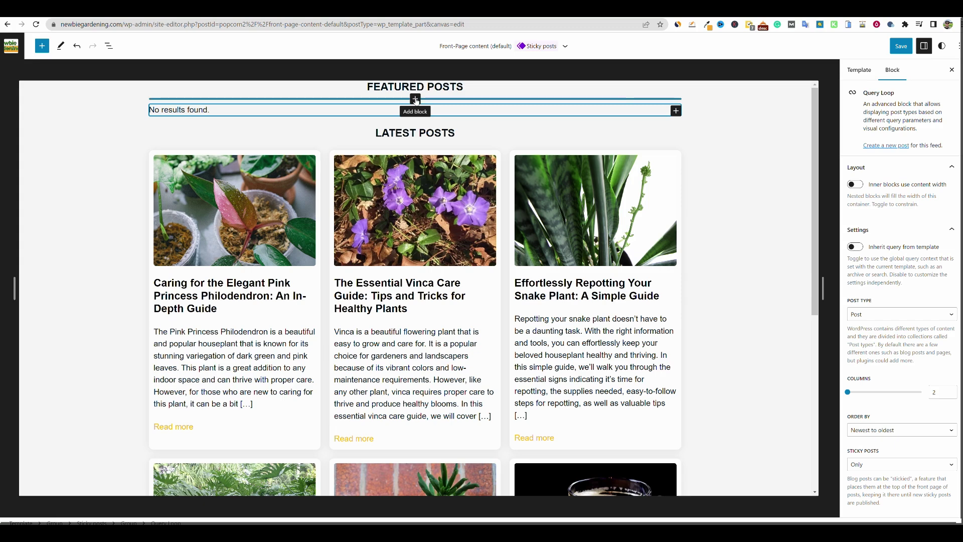
left_click(415, 100)
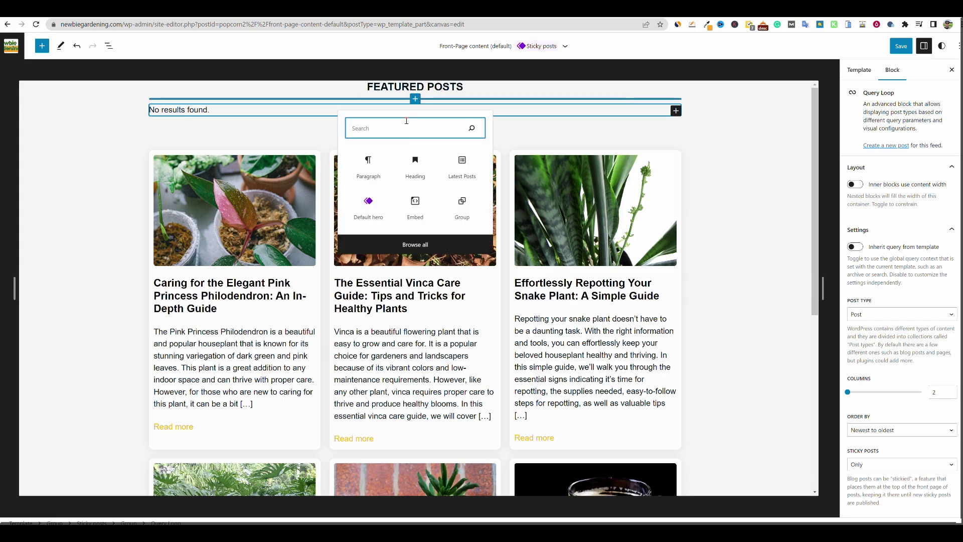
type("feat")
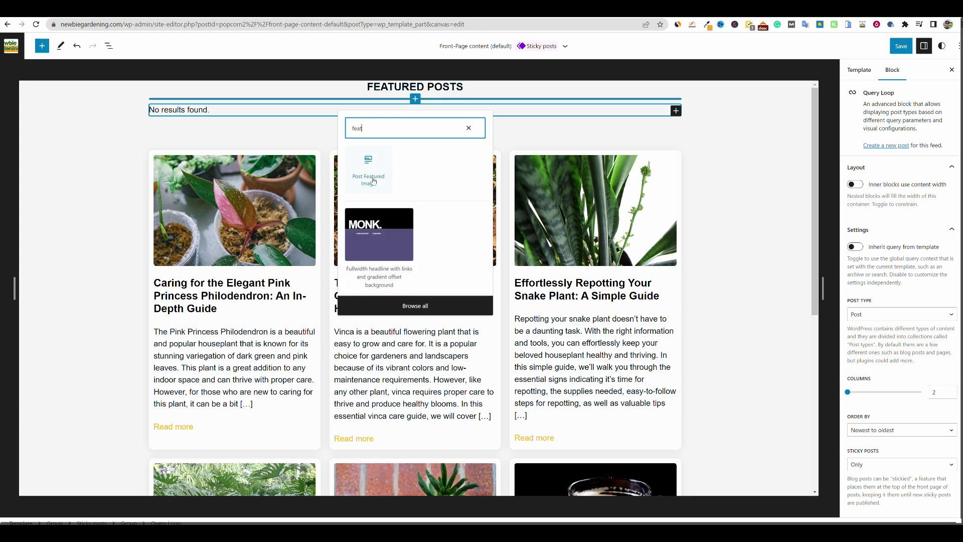
key("BackSpace")
key("BackSpace")
key("BackSpace")
key("BackSpace")
type("p")
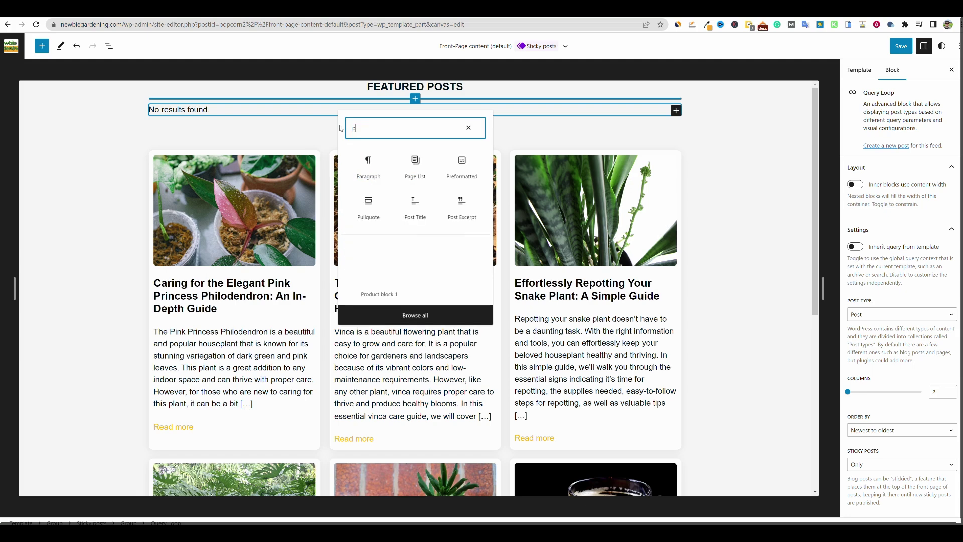
type("osts")
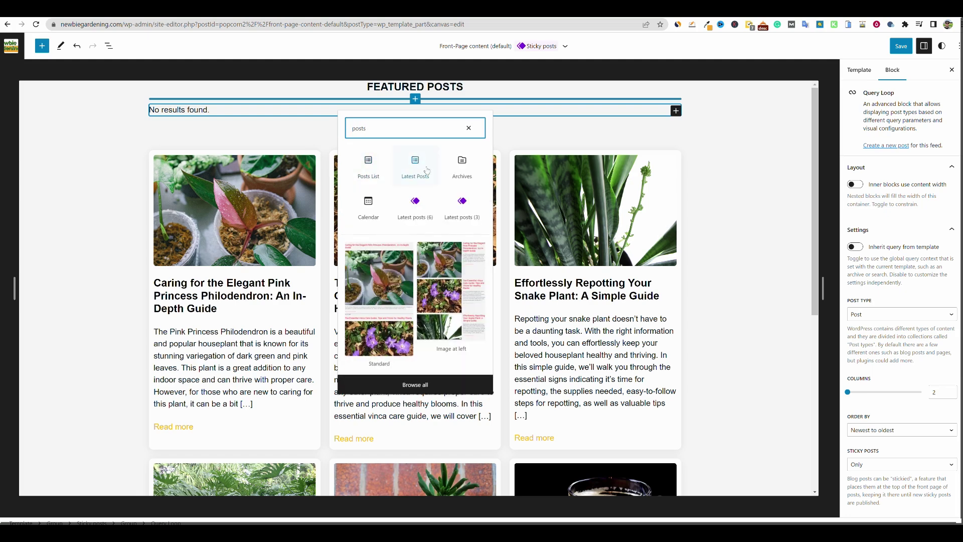
left_click(371, 178)
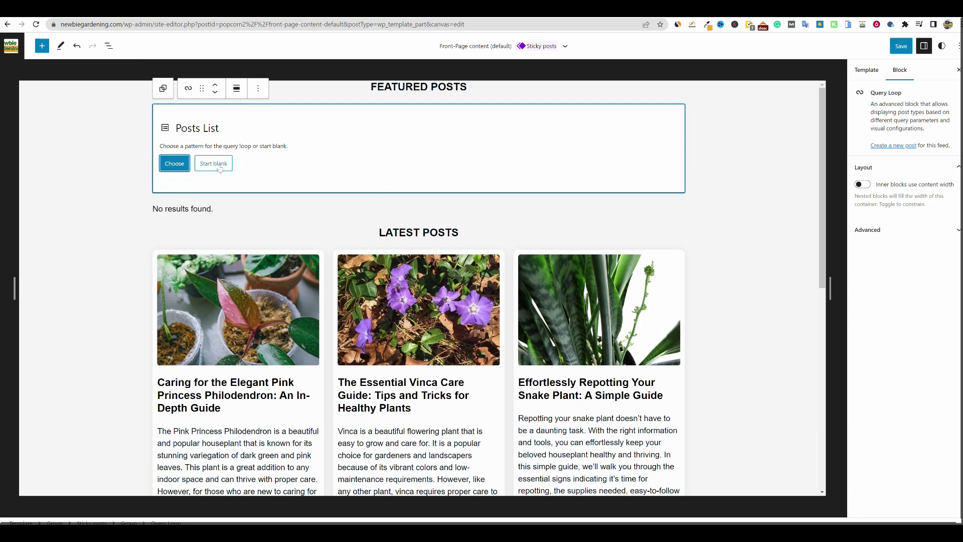
Apply the Large title pattern with the black background to the new Posts List block
left_click(175, 163)
scroll(484, 240, "down", 5)
scroll(484, 240, "down", 10)
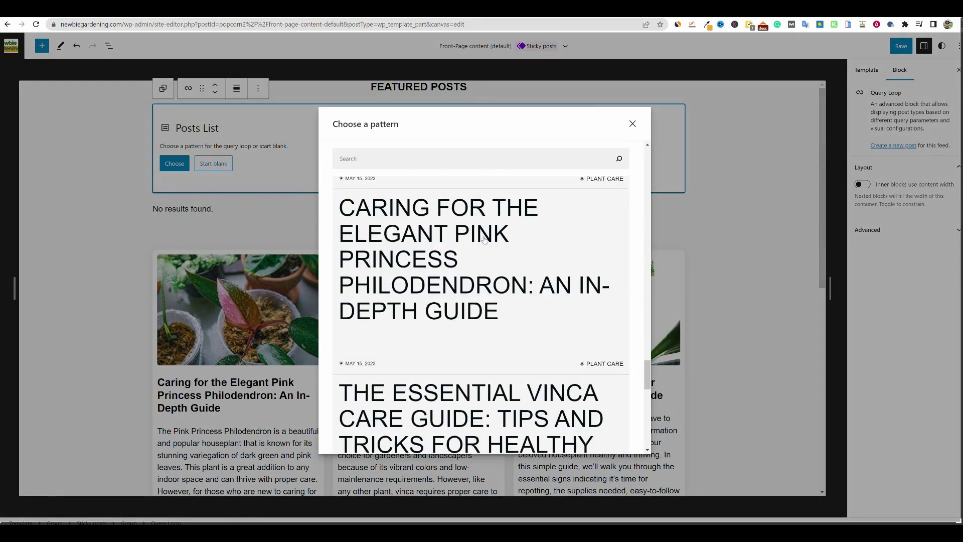
scroll(484, 240, "down", 3)
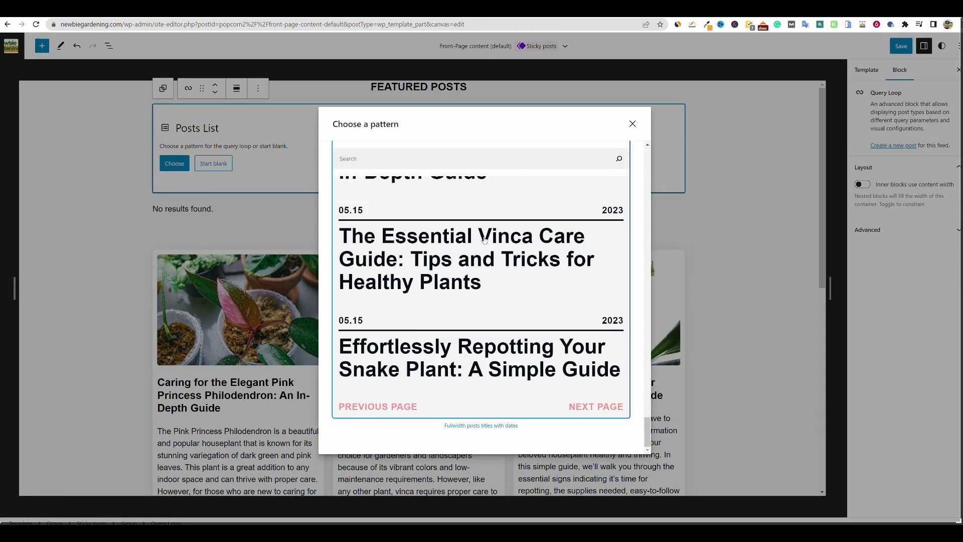
scroll(484, 240, "up", 12)
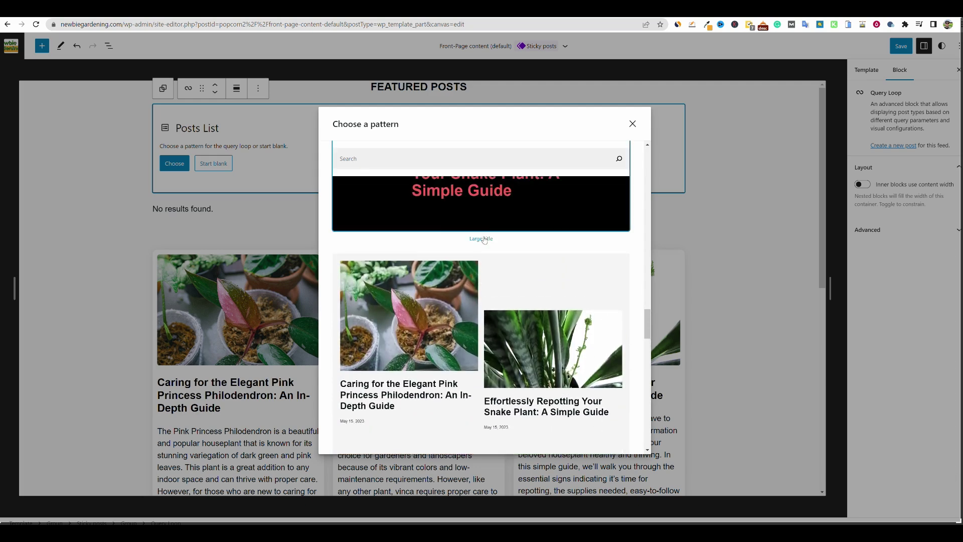
scroll(484, 240, "up", 4)
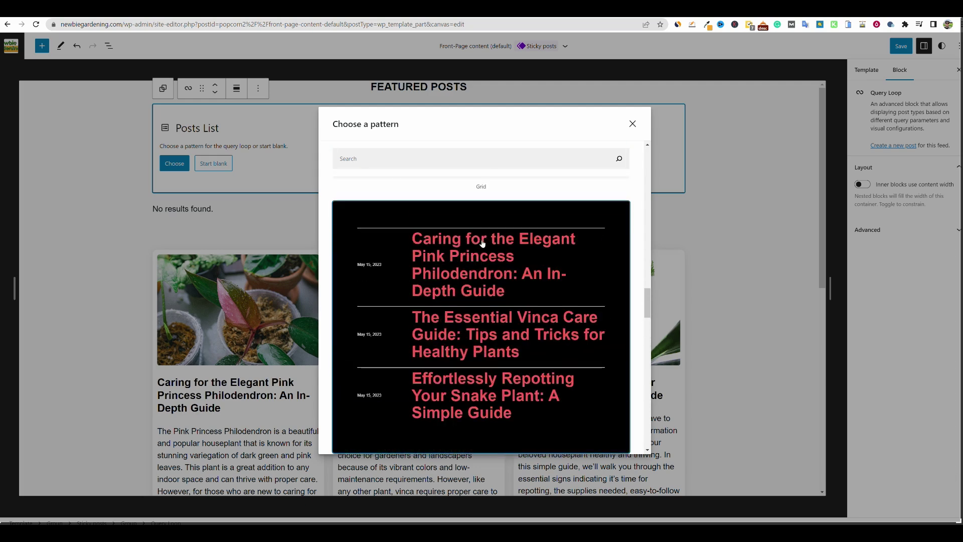
scroll(483, 243, "down", 1)
left_click(539, 257)
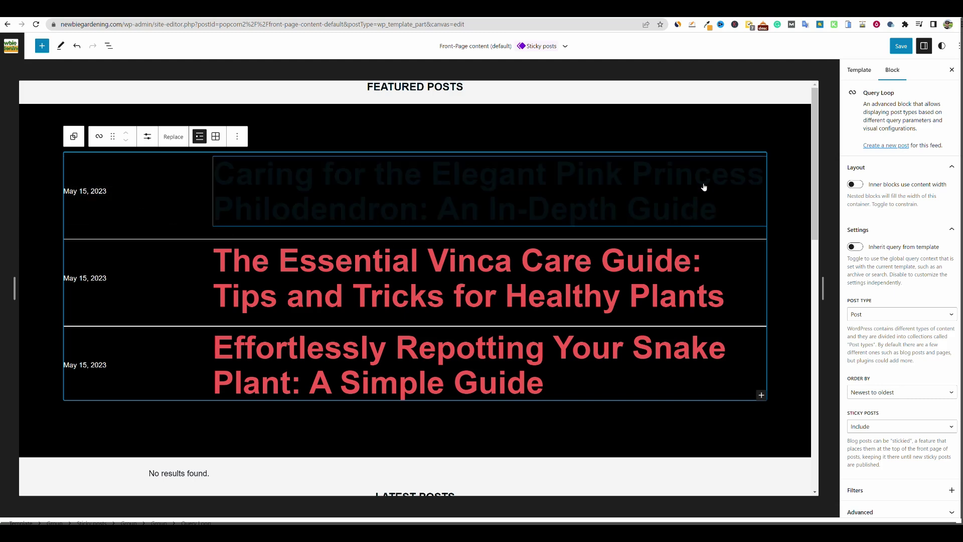
Set the link color of the featured post titles to the green Success Text color (155724)
left_click(735, 208)
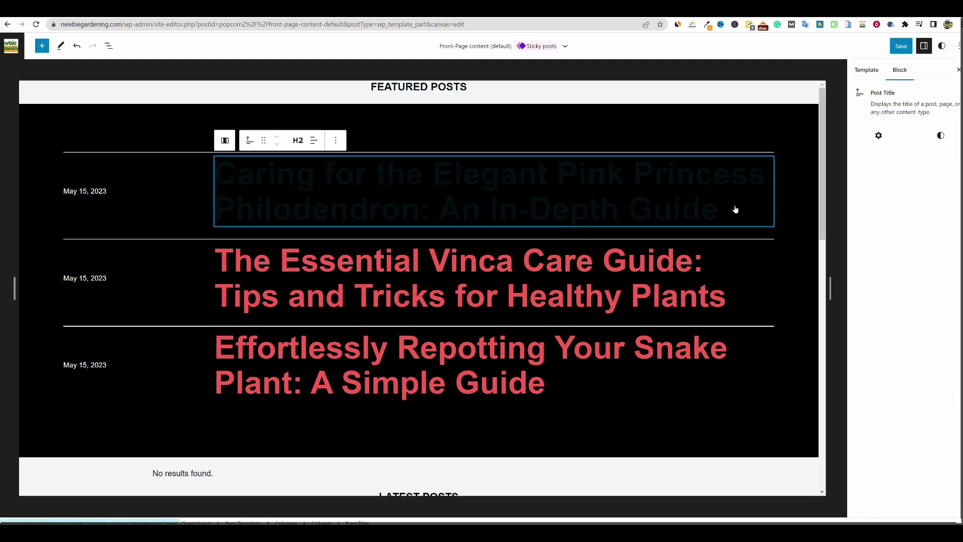
left_click(940, 136)
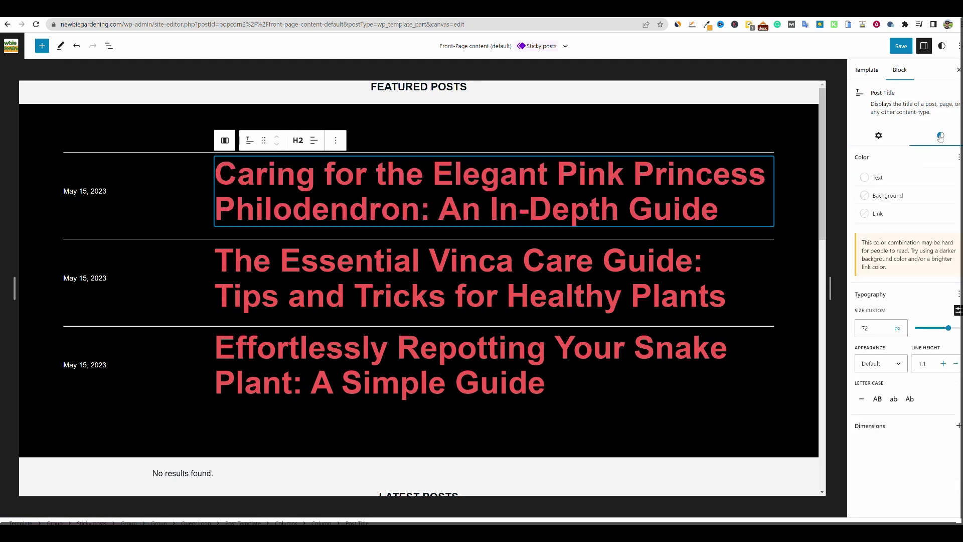
left_click(869, 214)
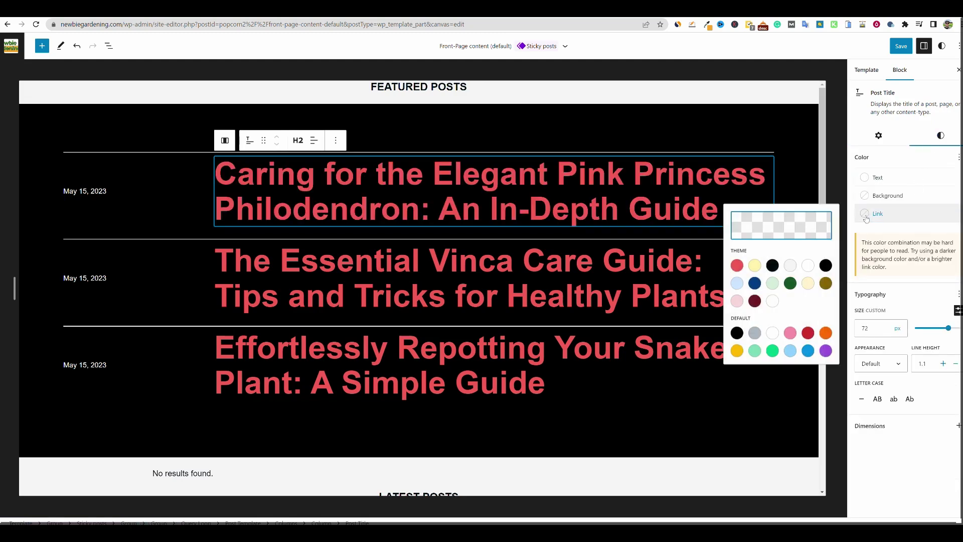
left_click(790, 283)
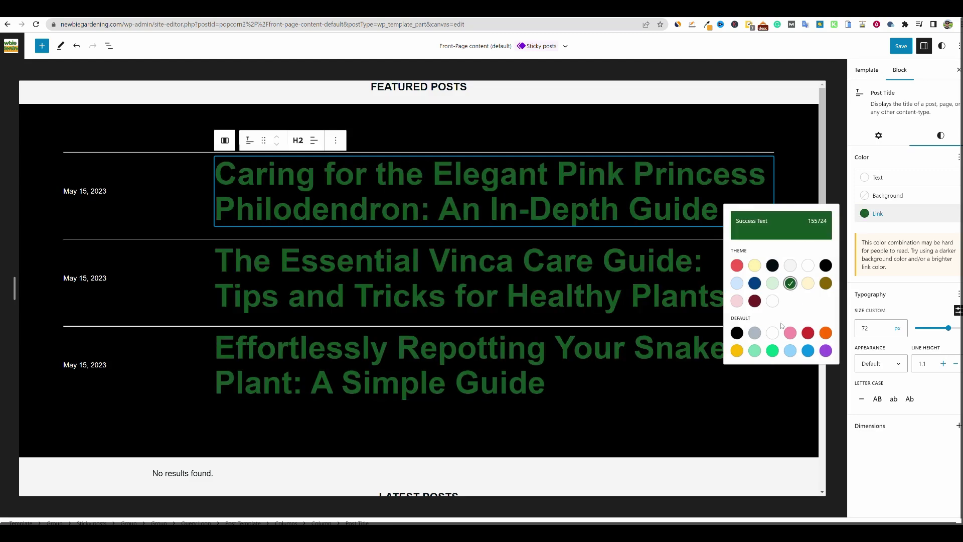
left_click(737, 351)
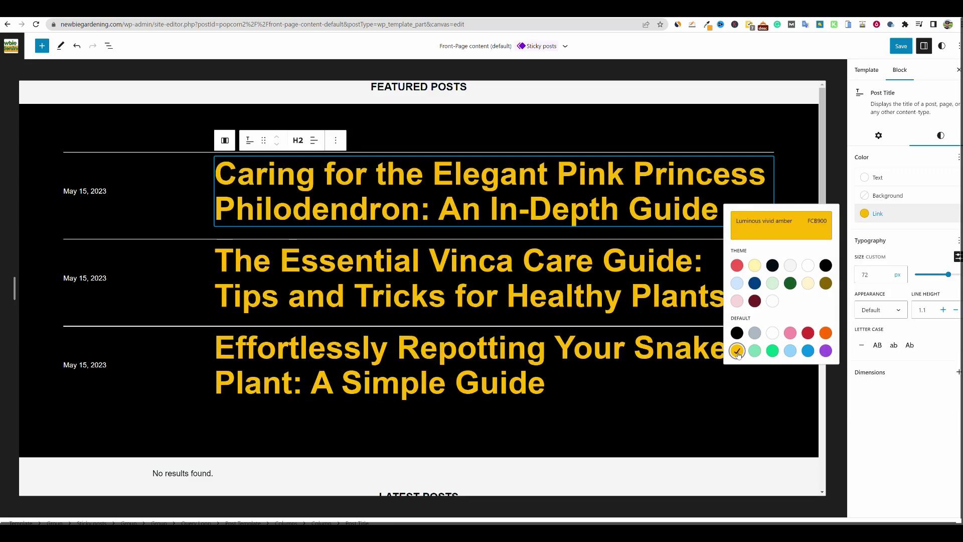
left_click(790, 283)
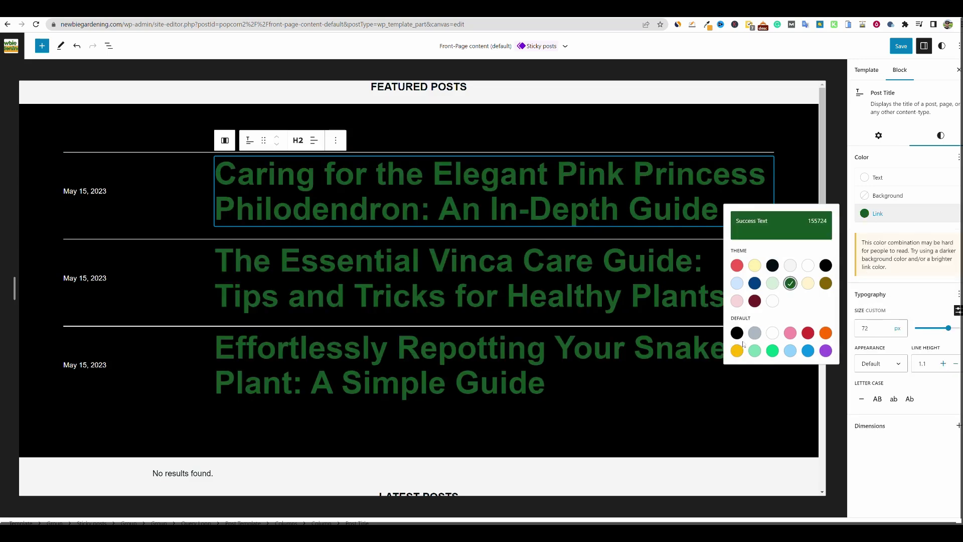
Save the Classic footer, Sticky posts and Latest posts (6) template parts and reload the live homepage
left_click(900, 47)
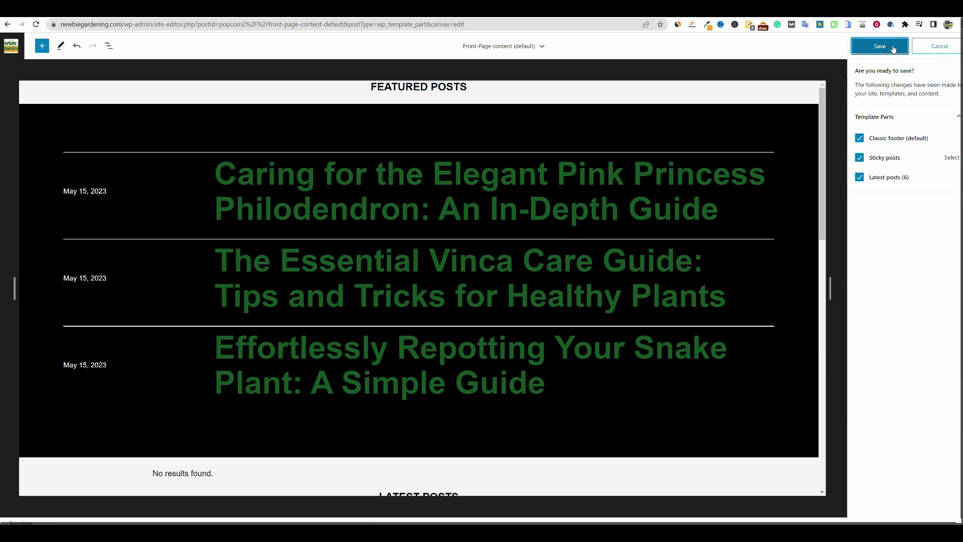
left_click(879, 46)
left_click(610, 7)
scroll(431, 131, "up", 15)
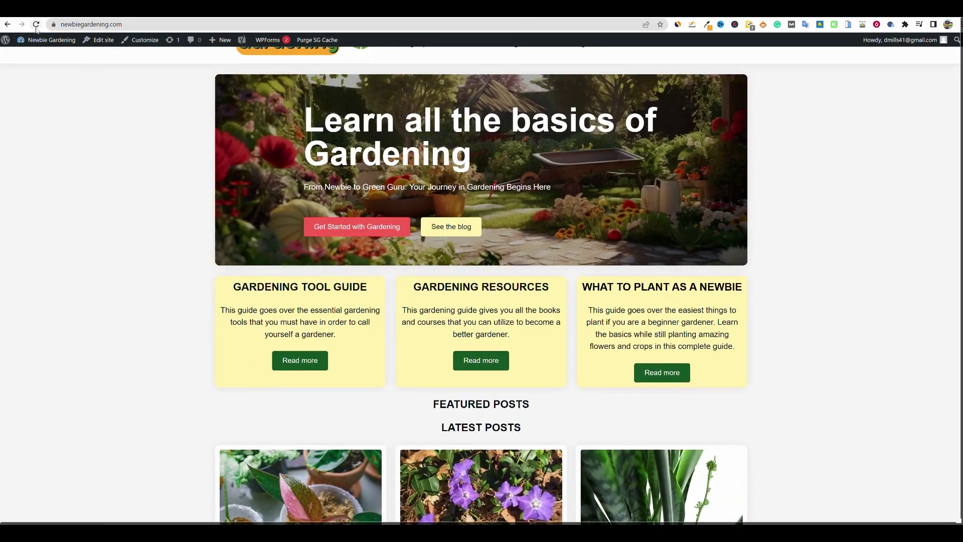
left_click(35, 25)
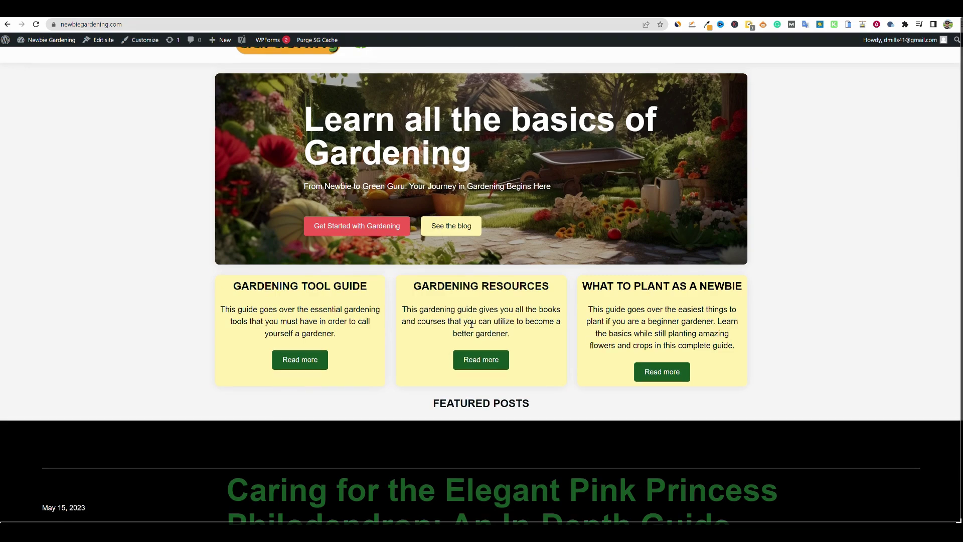
Review the live homepage from the hero and guide cards through the Featured Posts and Latest Posts sections
scroll(471, 325, "down", 4)
scroll(472, 325, "up", 5)
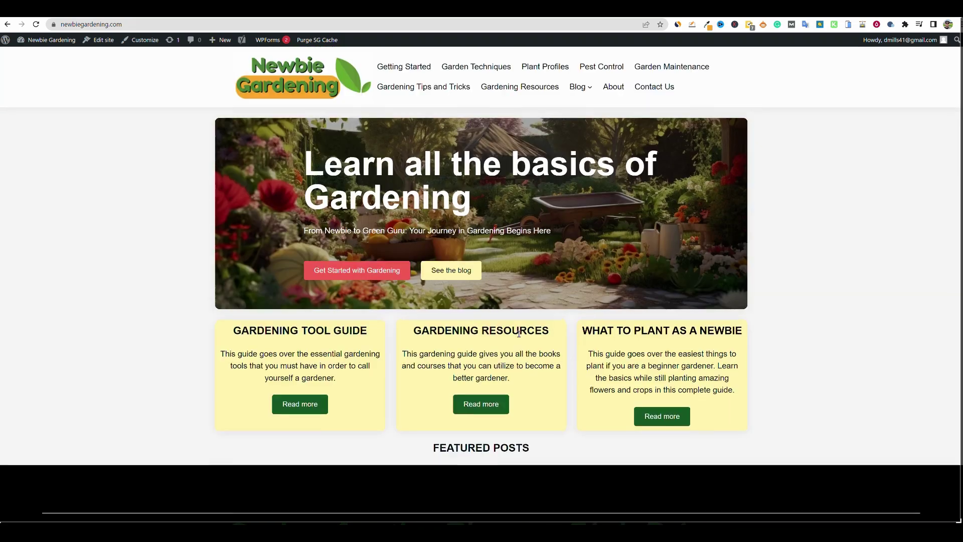
scroll(519, 332, "down", 8)
scroll(505, 253, "up", 2)
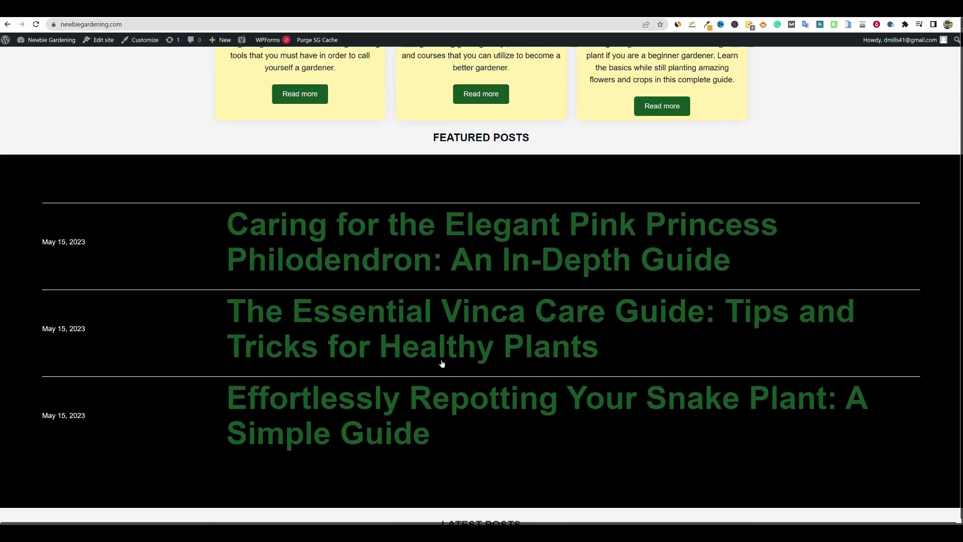
scroll(386, 415, "down", 12)
scroll(397, 408, "down", 2)
scroll(397, 407, "up", 15)
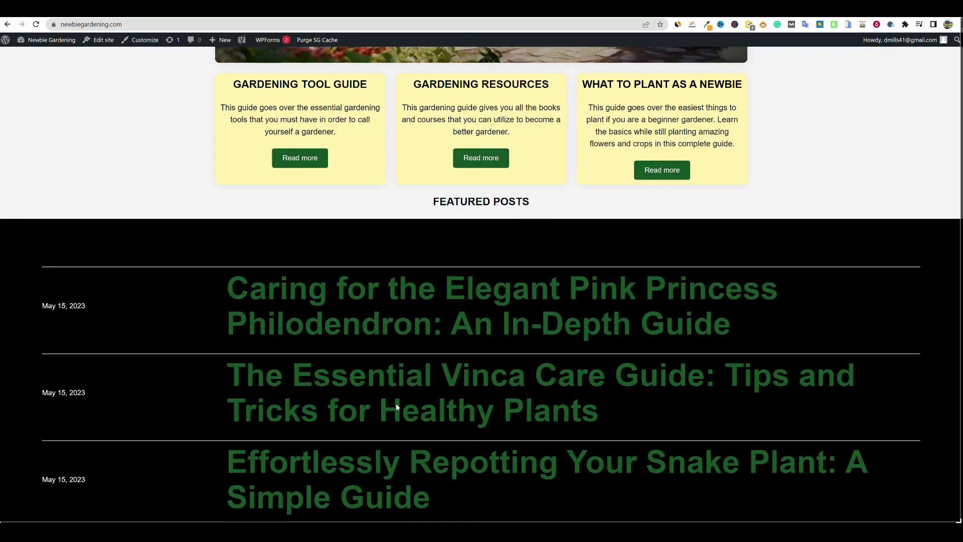
scroll(396, 403, "down", 2)
scroll(361, 320, "up", 5)
scroll(338, 341, "up", 1)
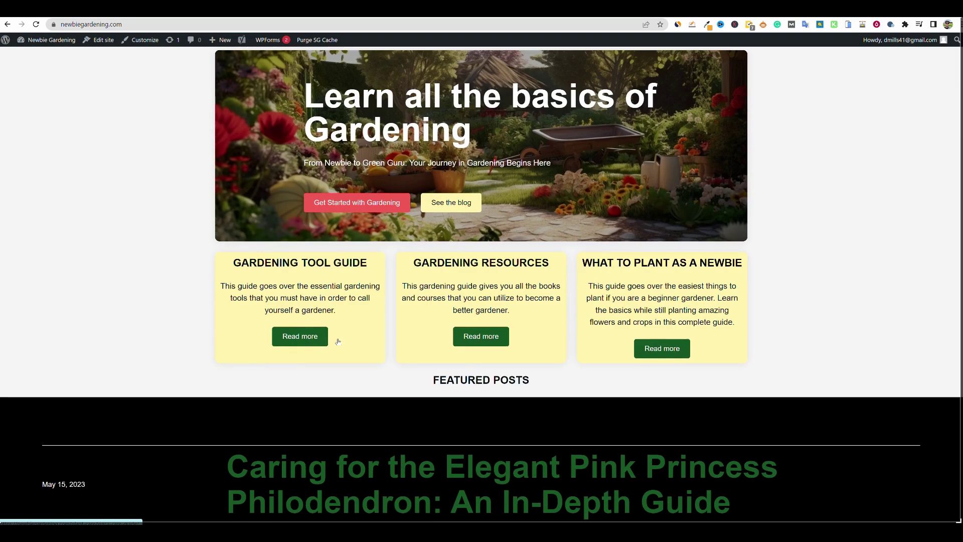
scroll(334, 340, "down", 4)
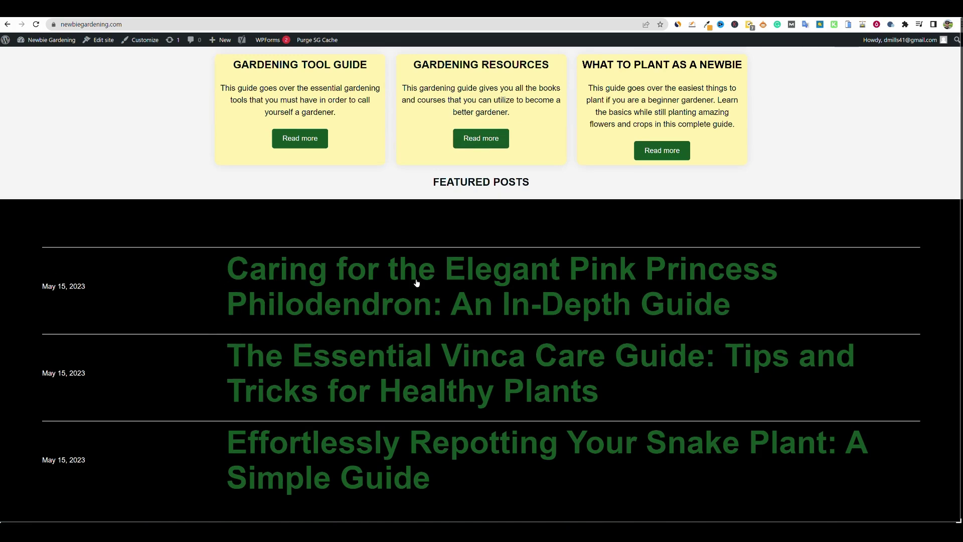
scroll(421, 314, "up", 4)
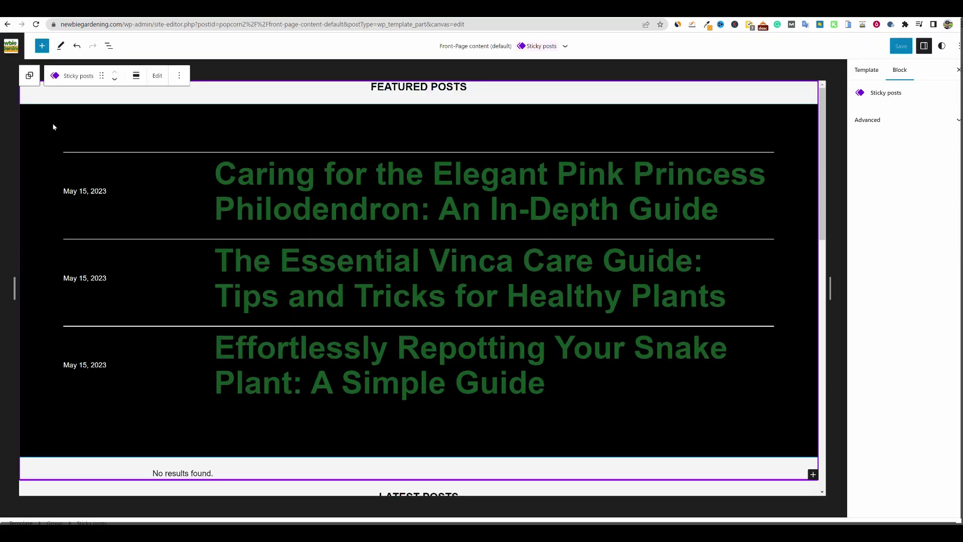
Try narrowing the editor canvas around the black featured posts group, and restore its full width
left_click(48, 130)
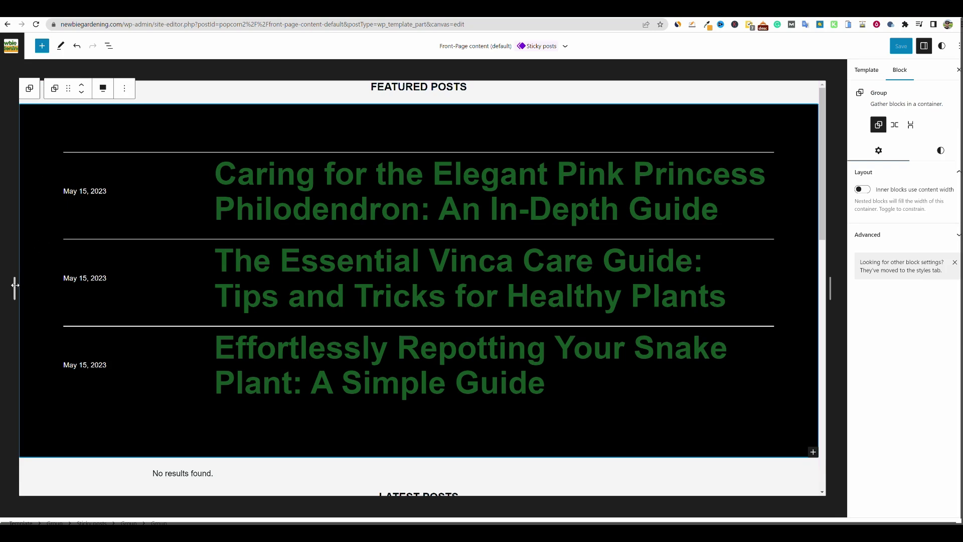
left_click_drag(15, 285, 88, 293)
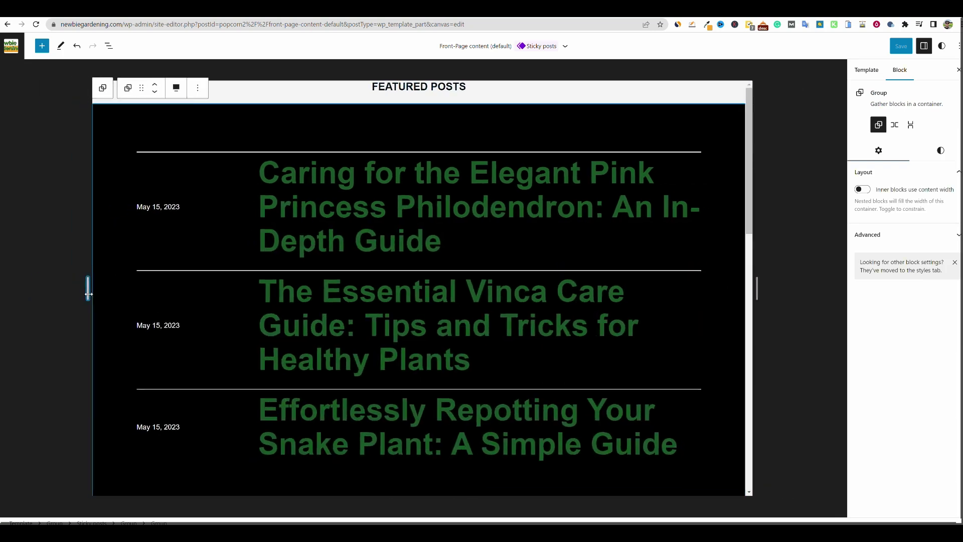
scroll(119, 308, "down", 4)
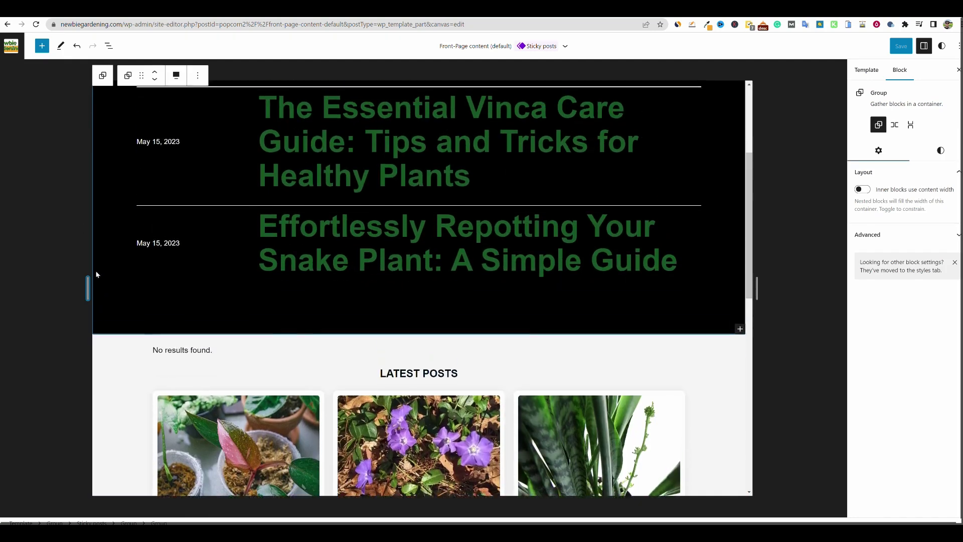
left_click_drag(89, 279, 15, 287)
scroll(602, 355, "up", 3)
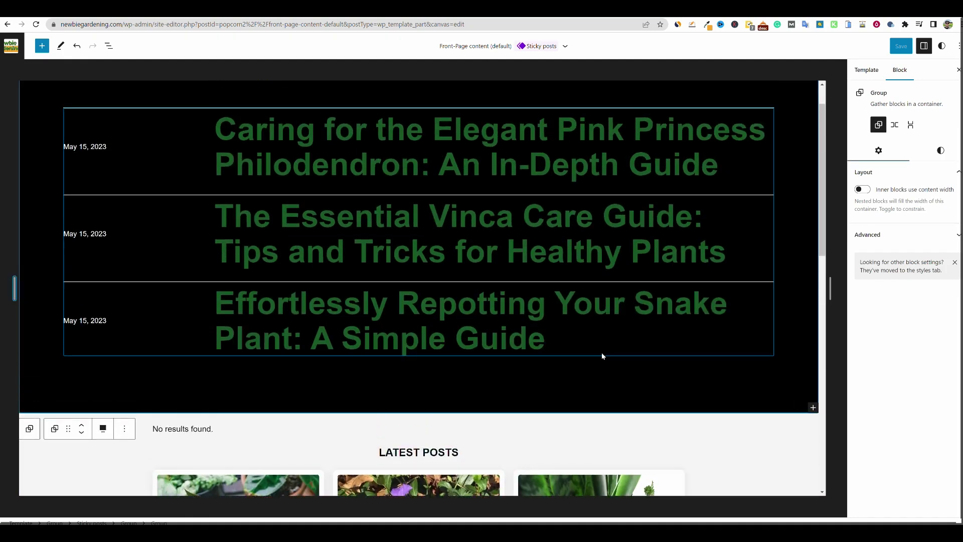
Try the X Small font size on the black featured posts row, and restore the default size
scroll(602, 356, "down", 1)
left_click(65, 321)
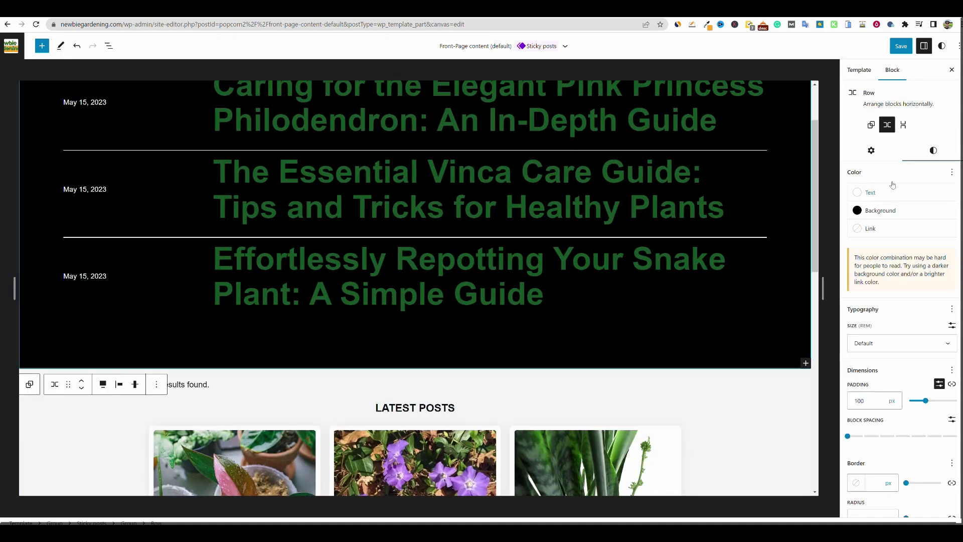
left_click(872, 149)
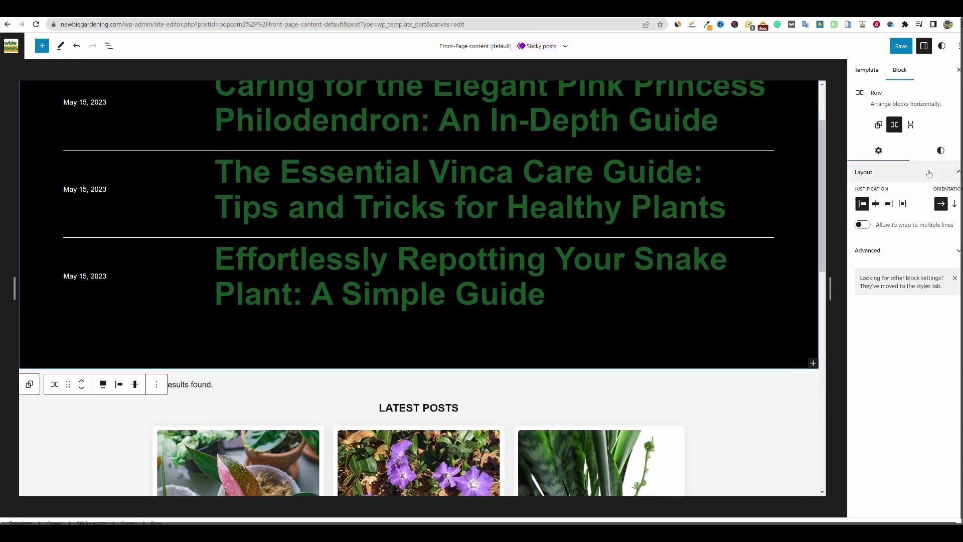
left_click(941, 151)
left_click(935, 344)
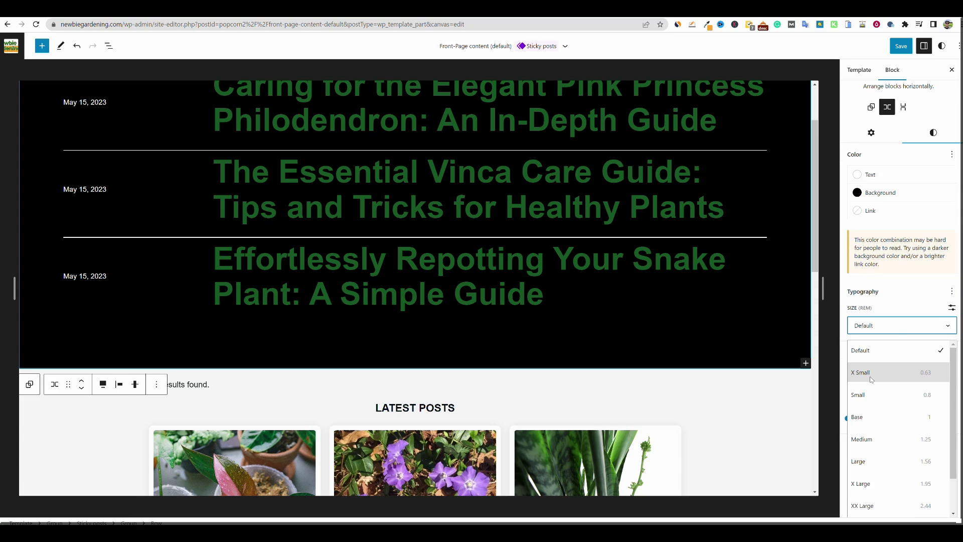
left_click(871, 373)
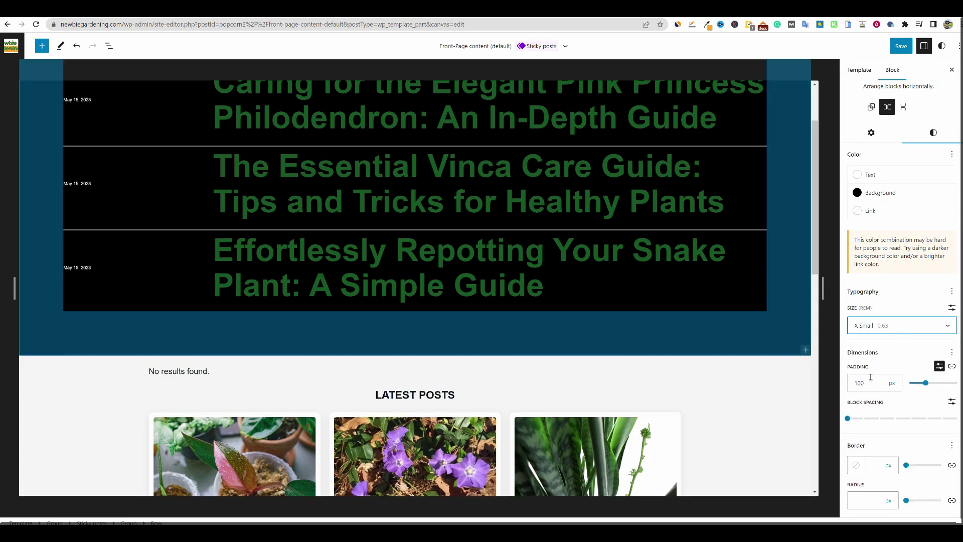
left_click(878, 325)
left_click(891, 353)
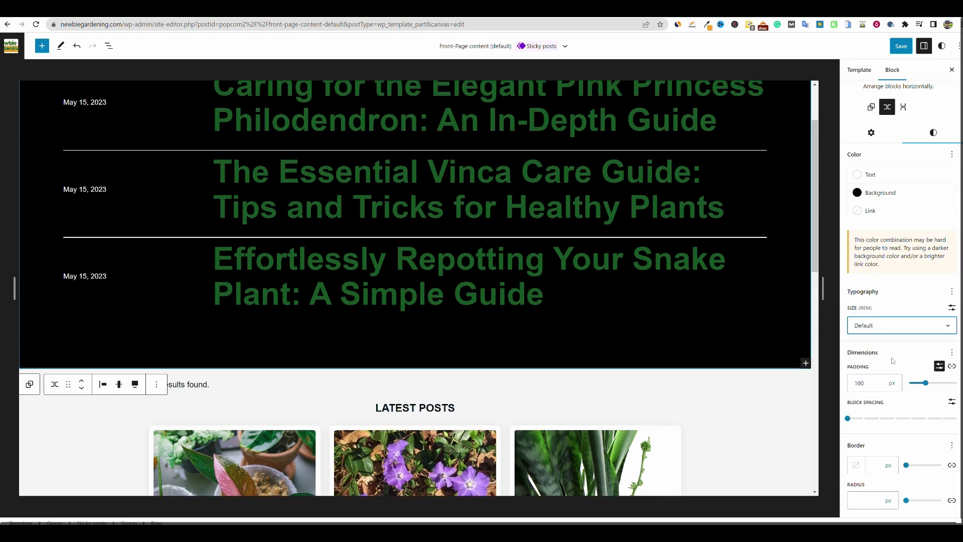
Set the black featured posts row's block spacing to 0 and its border width to 100 px, and save
left_click(848, 418)
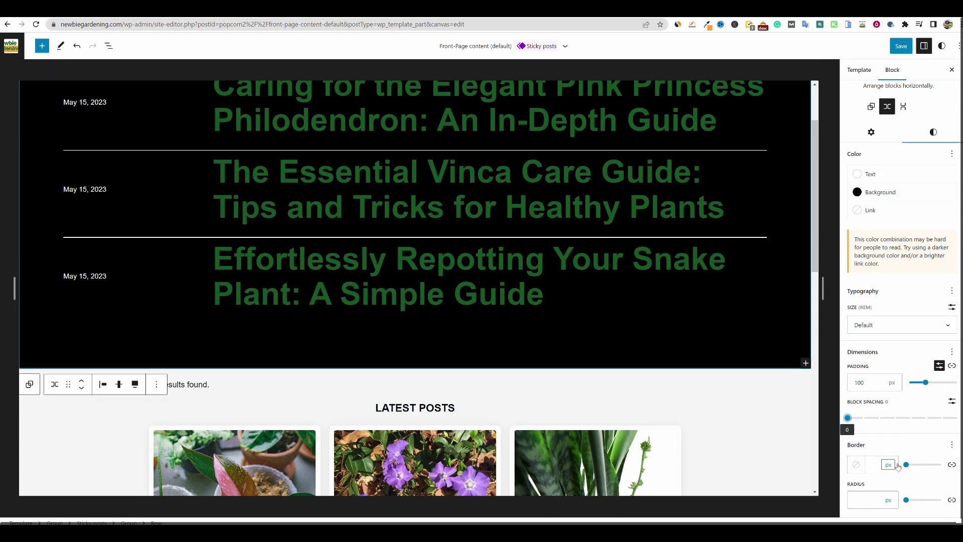
left_click_drag(905, 464, 942, 465)
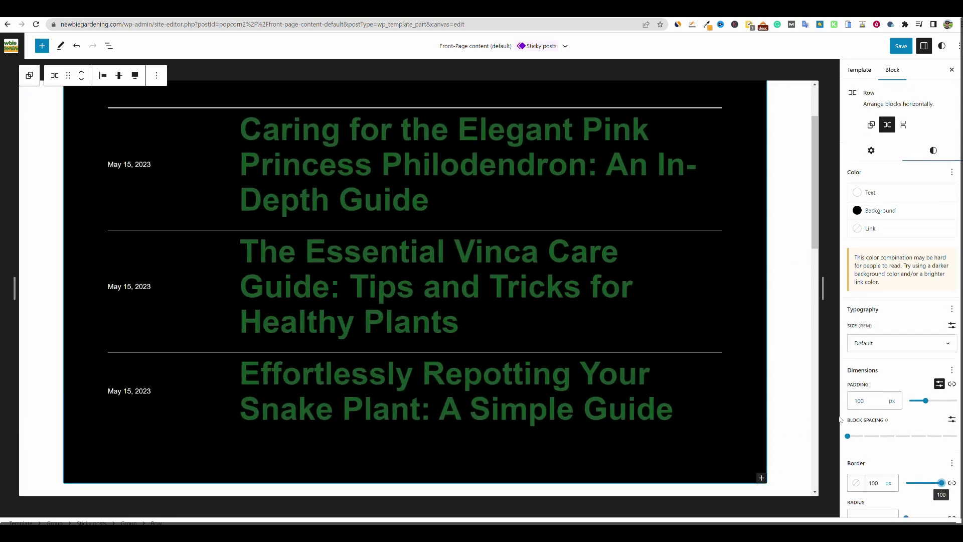
scroll(786, 407, "up", 2)
scroll(785, 407, "down", 3)
scroll(786, 407, "up", 3)
scroll(937, 412, "down", 1)
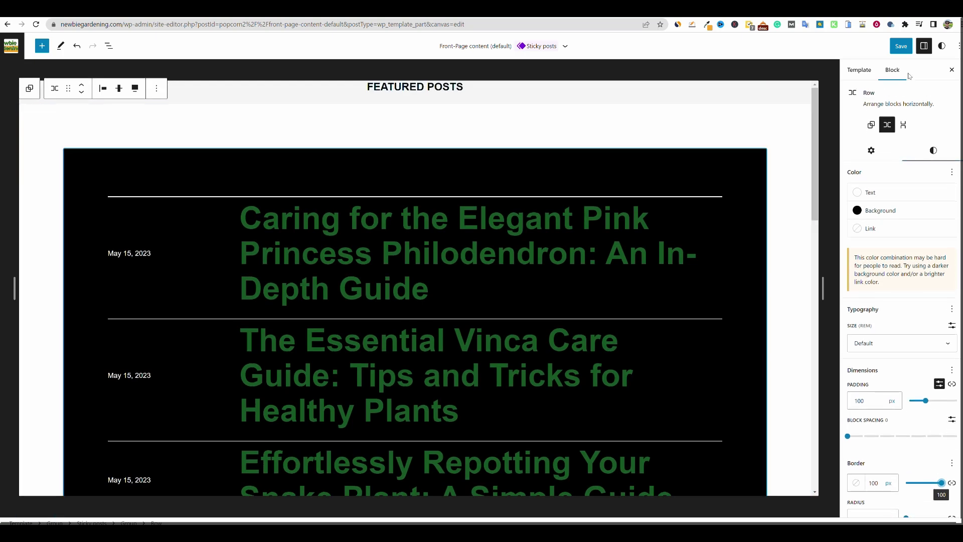
left_click(899, 47)
left_click(892, 50)
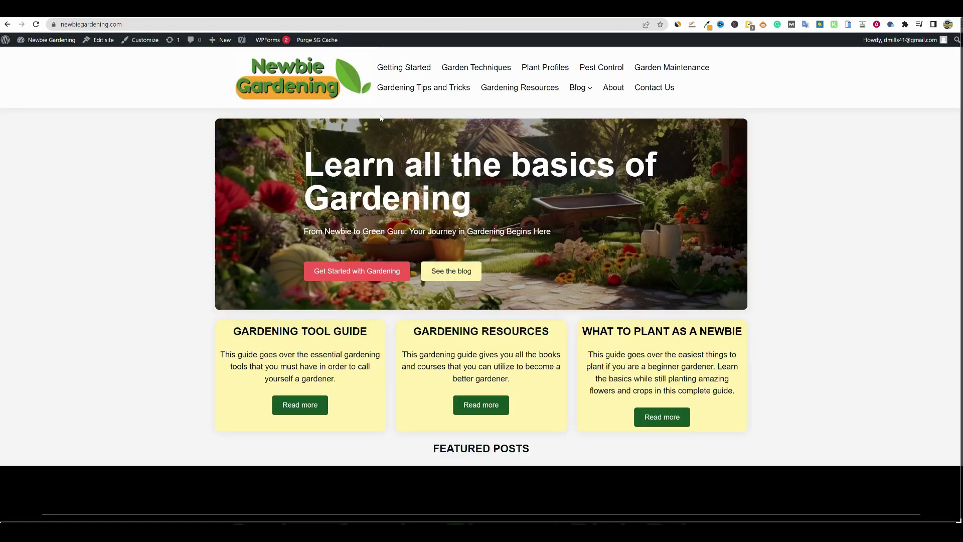
Reload the live homepage and review it from the hero through the Featured Posts and Latest Posts sections to the footer links
left_click(37, 24)
left_click(392, 273)
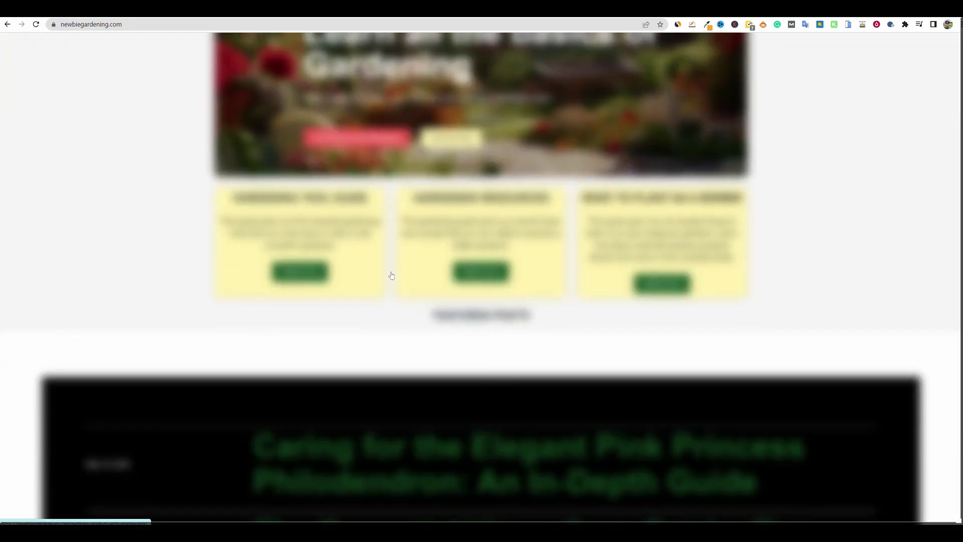
scroll(396, 277, "up", 6)
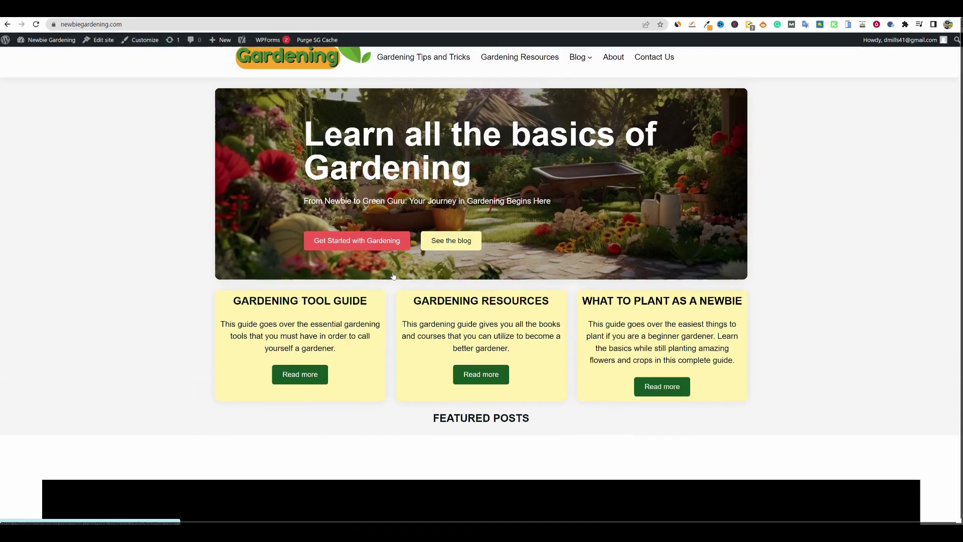
scroll(399, 283, "down", 12)
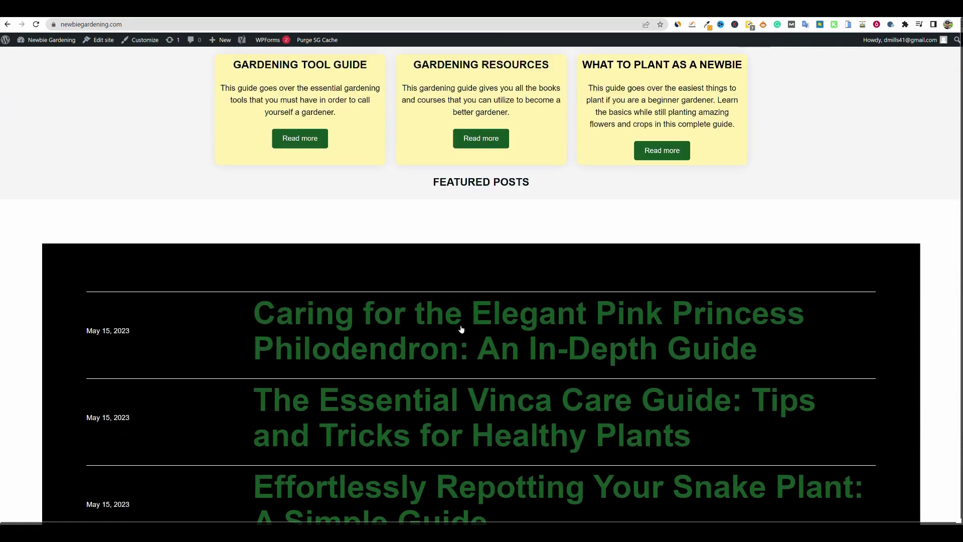
scroll(447, 343, "down", 4)
scroll(431, 341, "up", 15)
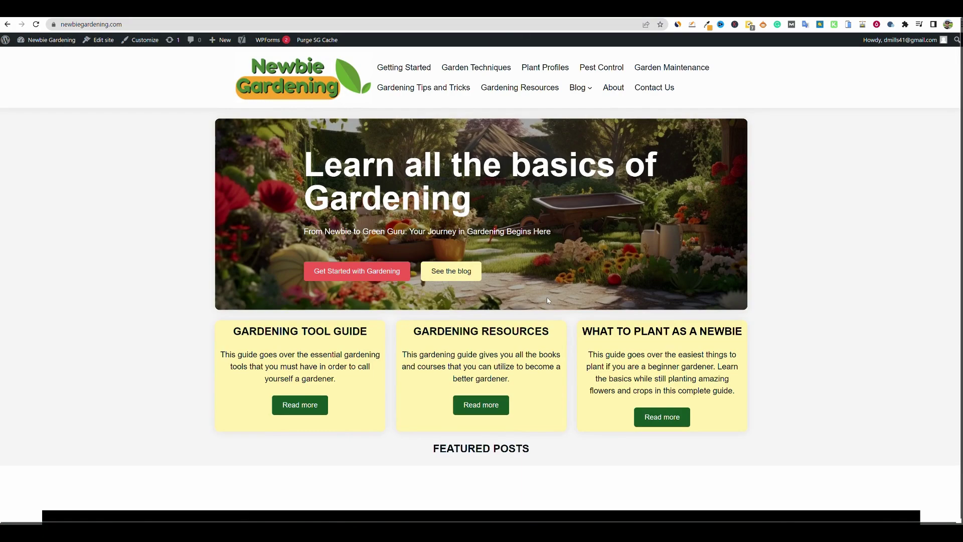
scroll(547, 299, "down", 20)
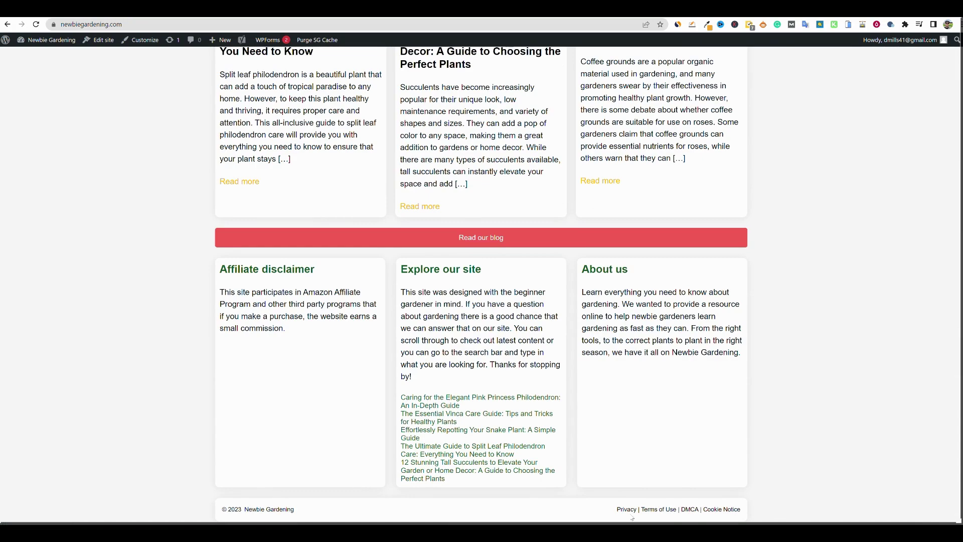
scroll(557, 386, "up", 3)
scroll(523, 110, "up", 6)
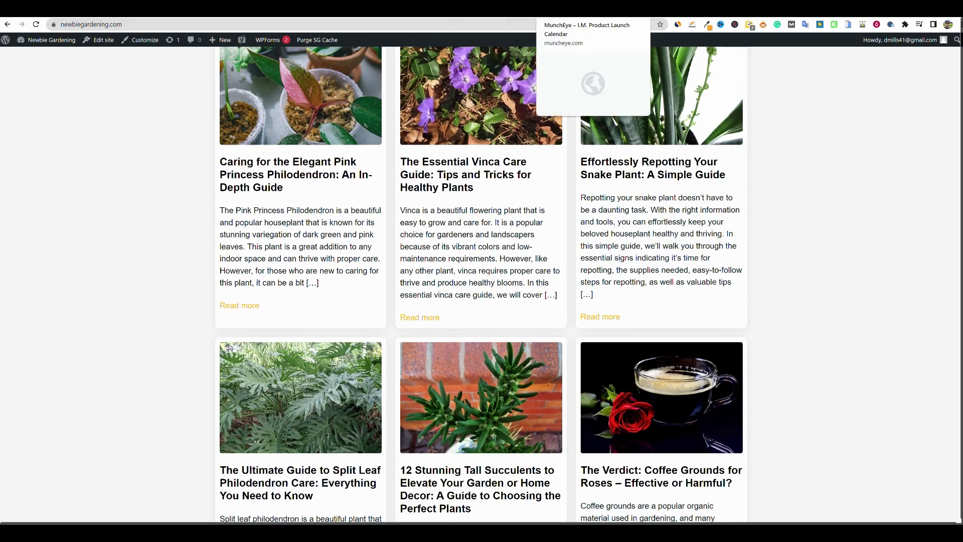
Return to the site editor and open the Front Page template for editing at the Featured Posts section
left_click(584, 8)
scroll(692, 309, "down", 1)
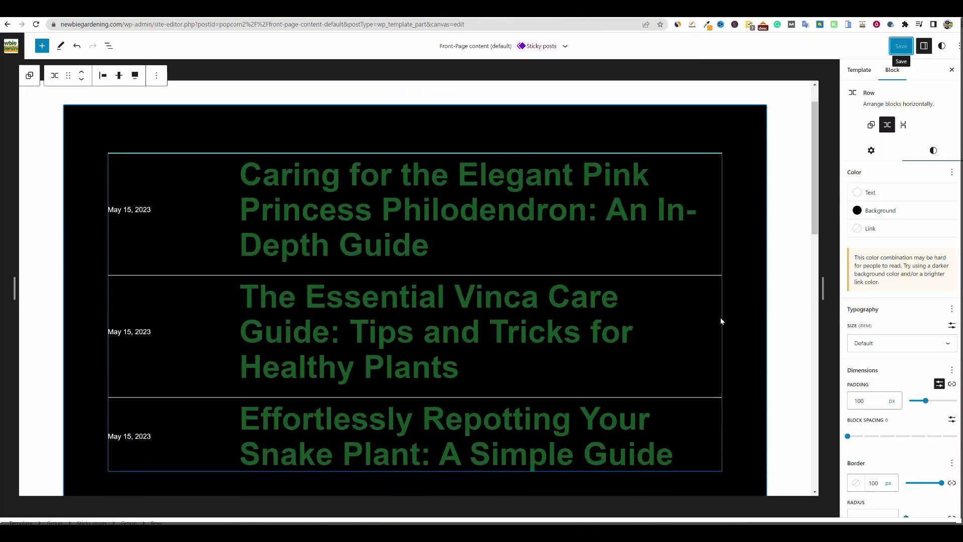
scroll(721, 321, "up", 1)
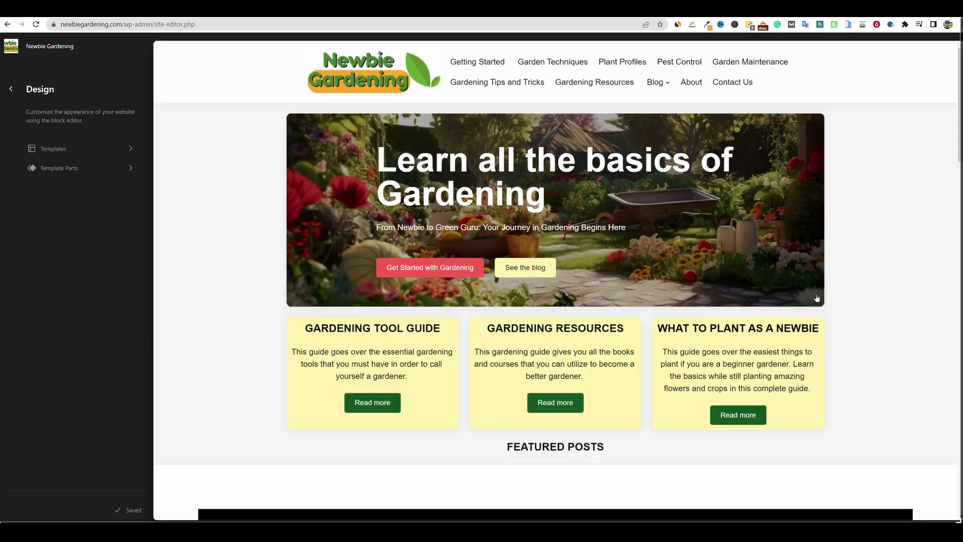
scroll(768, 309, "down", 4)
scroll(768, 310, "down", 10)
left_click(764, 324)
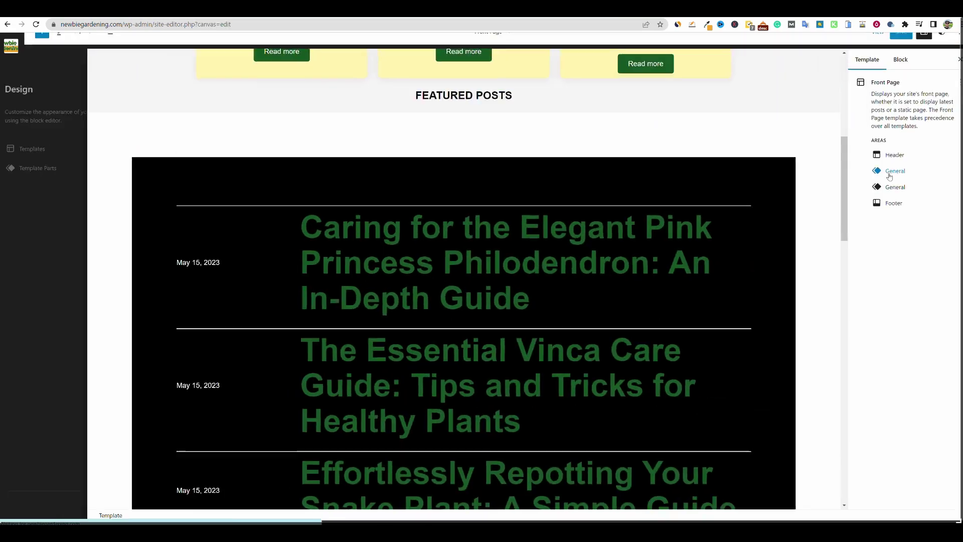
Try removing the Front-Page content (default) template part from the Front Page template, and undo the removal
left_click(773, 187)
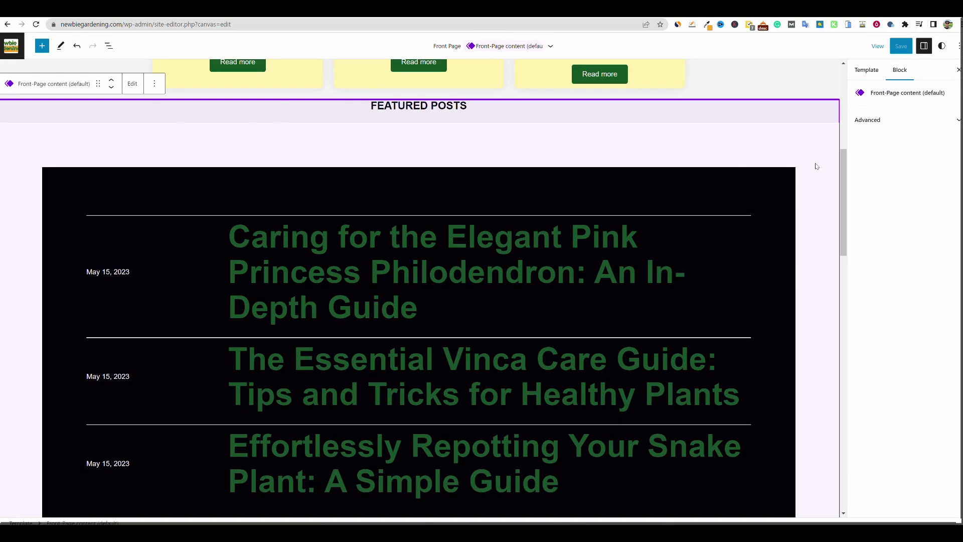
left_click(154, 83)
left_click(213, 293)
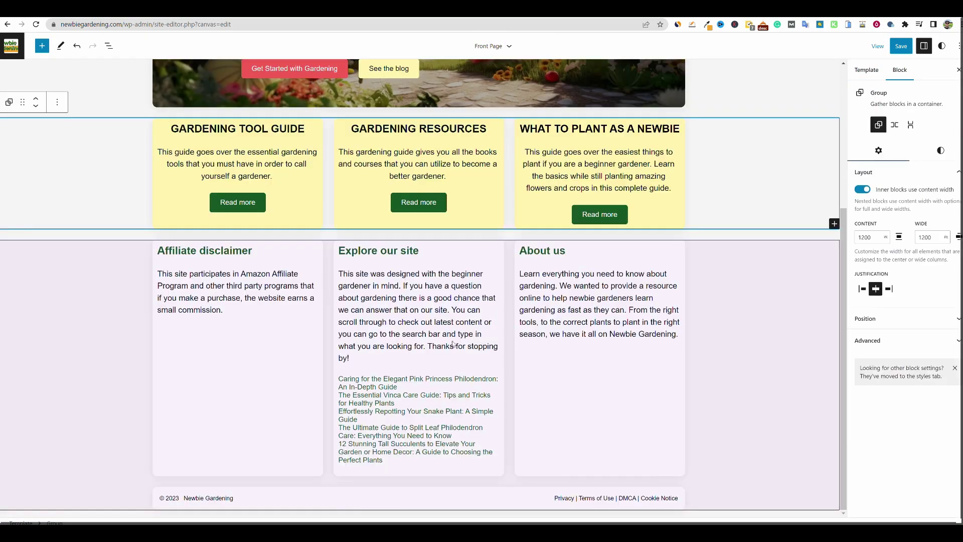
key("ctrl+z")
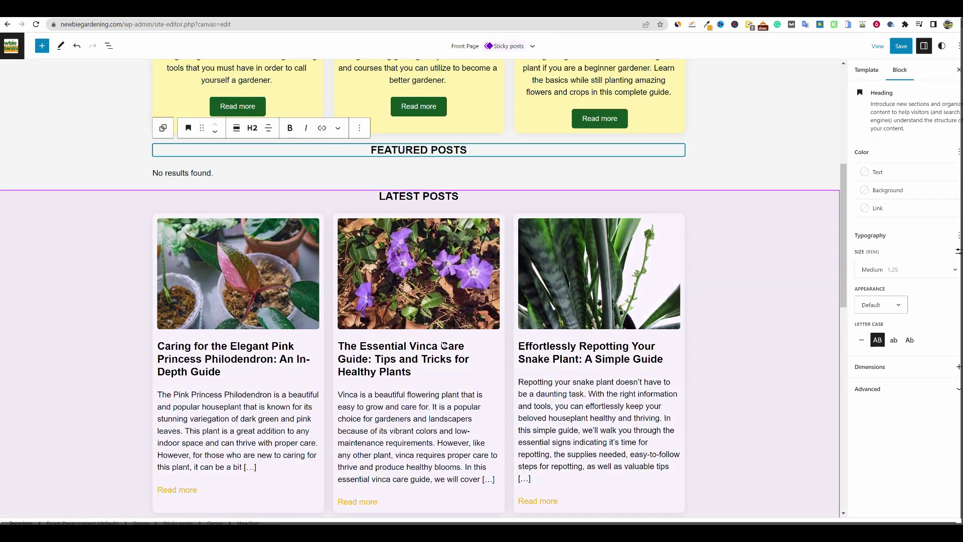
Remove the Featured Posts heading from the Sticky posts part below the guide cards
scroll(526, 285, "up", 3)
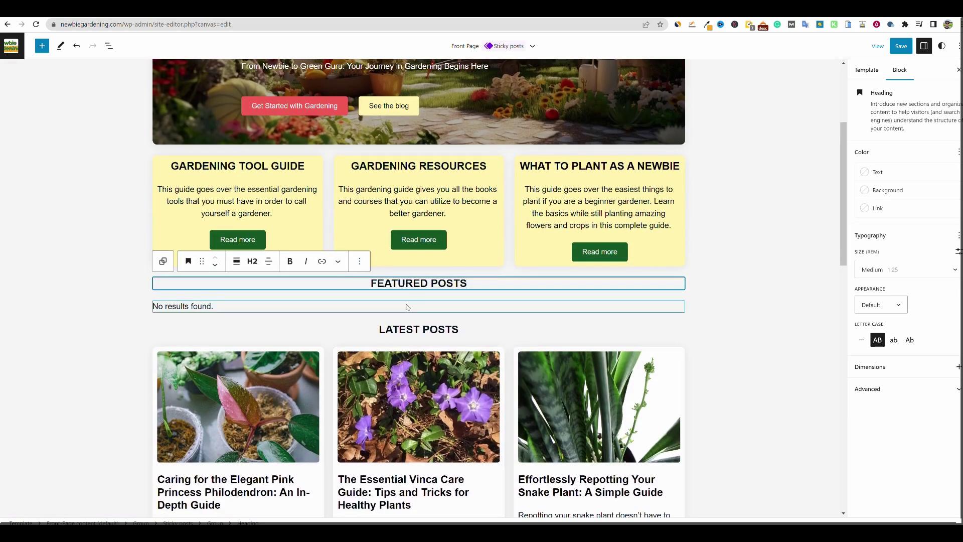
left_click(359, 262)
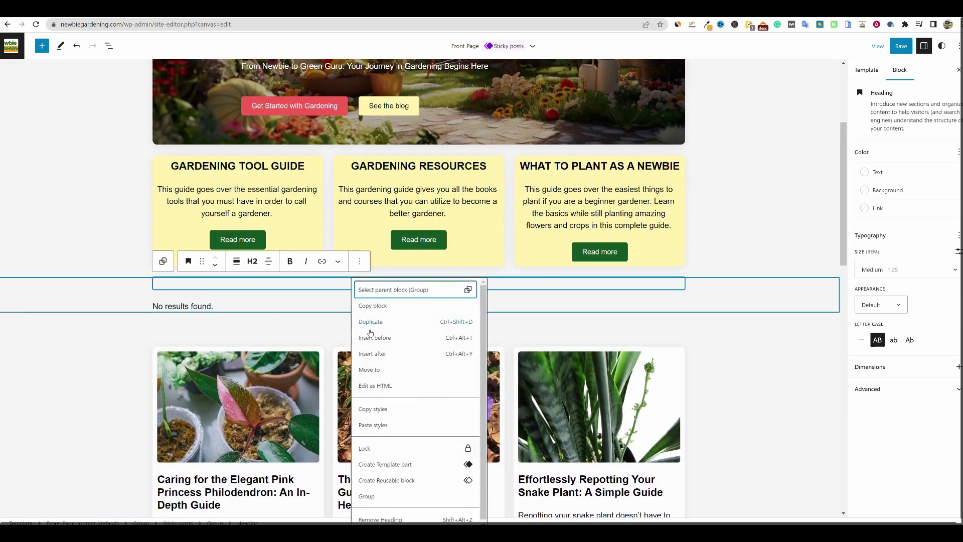
left_click(381, 519)
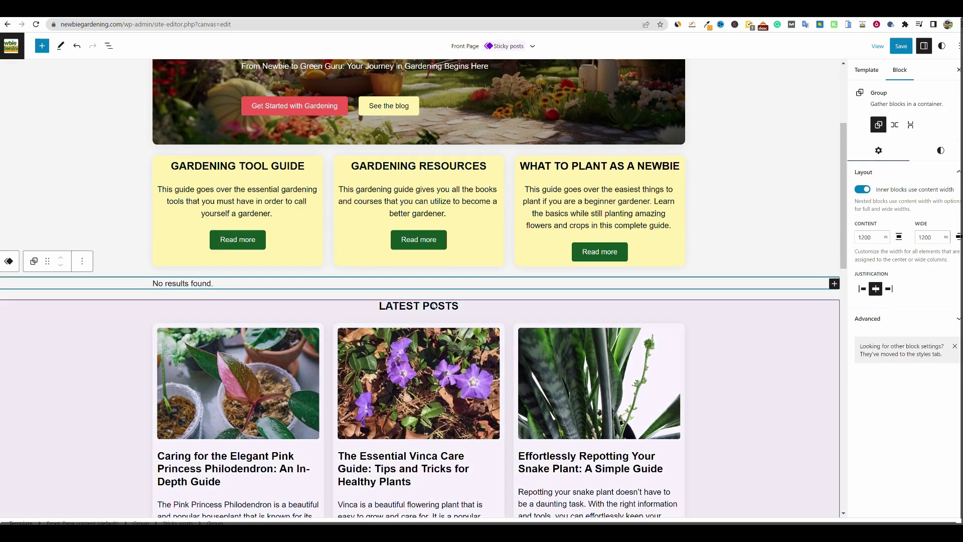
Try removing the Post Template block that reads "No results found." above Latest Posts, and undo the removal
left_click(309, 288)
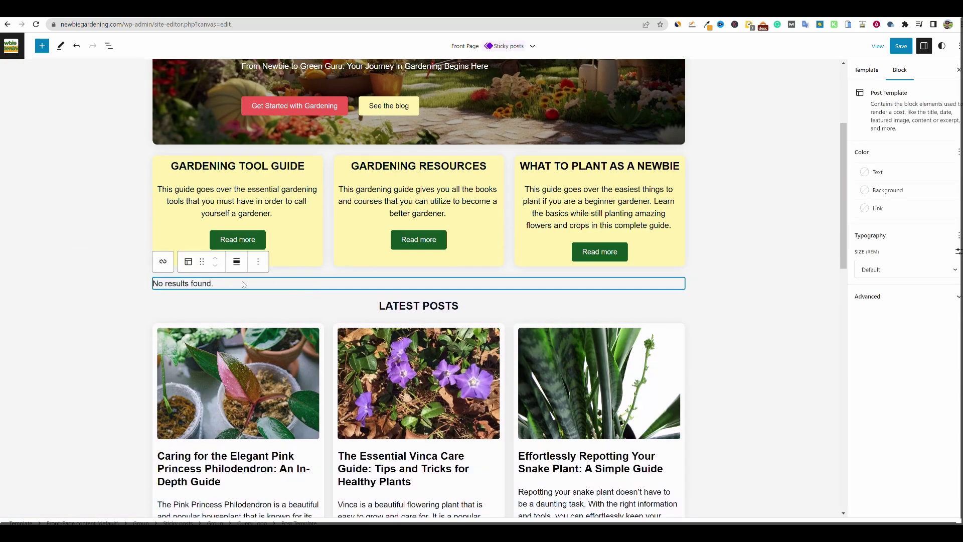
left_click(260, 261)
left_click(303, 471)
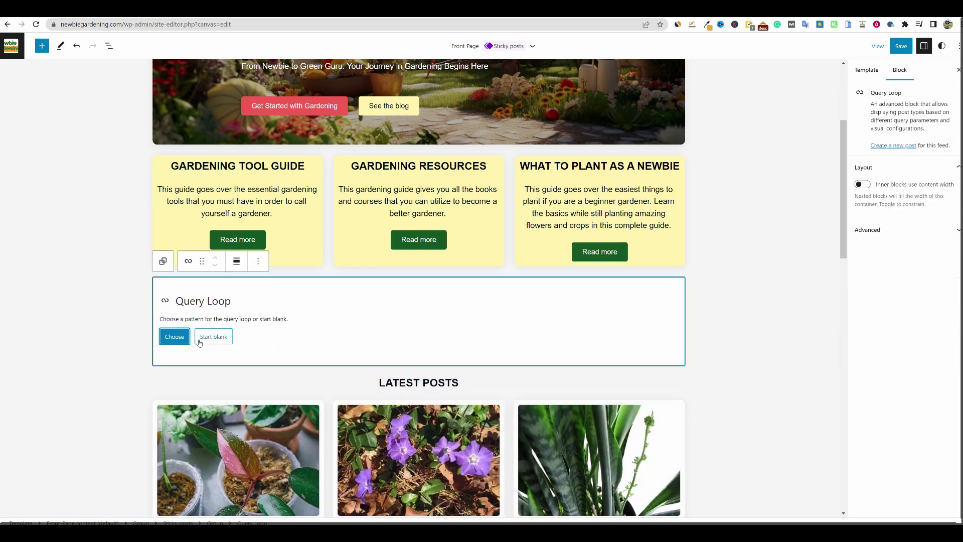
key("ctrl+z")
Set the background color of the Read our blog button below the latest posts to the green Success Text color (155724)
scroll(622, 341, "down", 8)
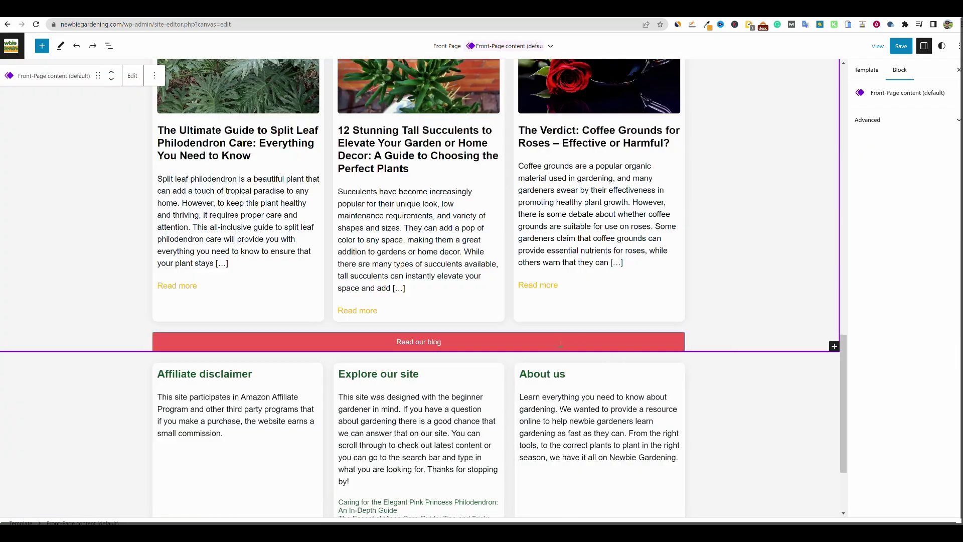
left_click(669, 343)
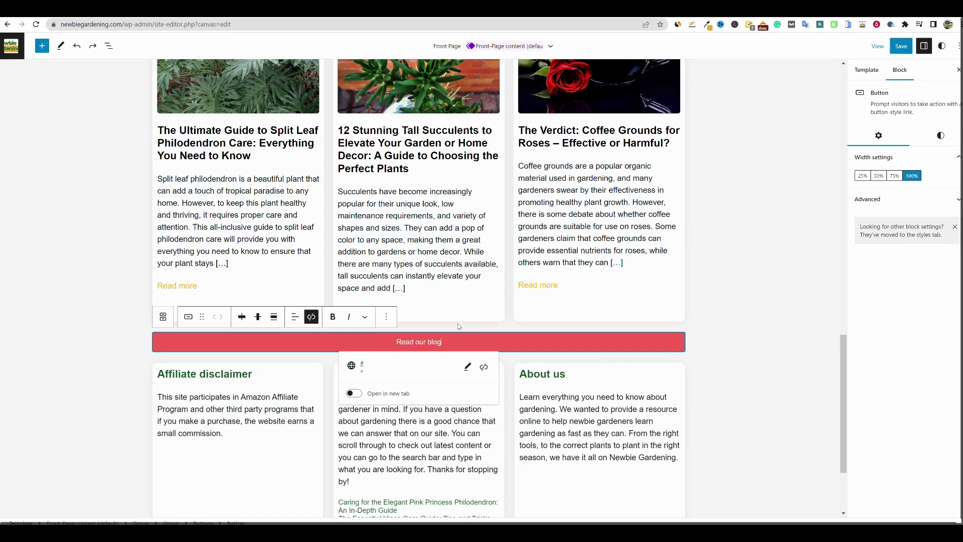
left_click(939, 141)
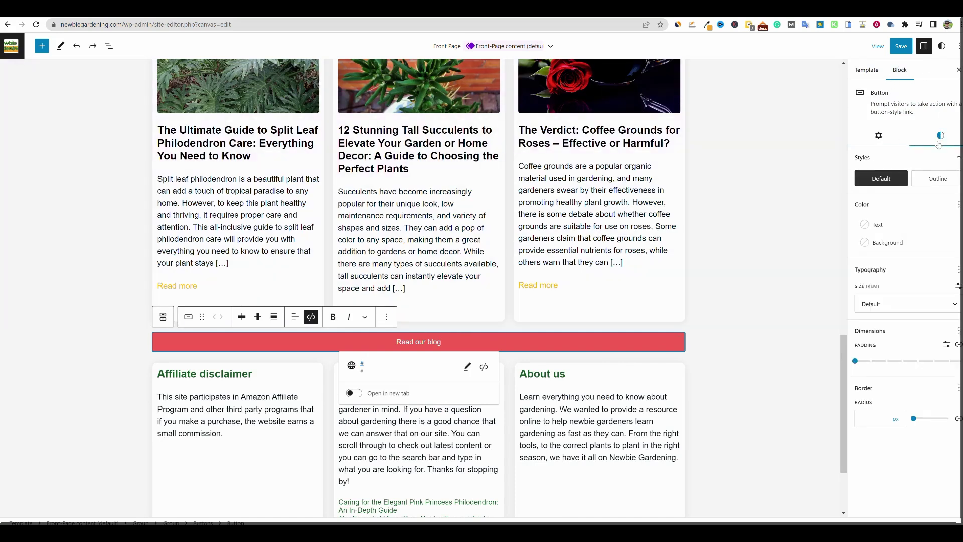
left_click(882, 242)
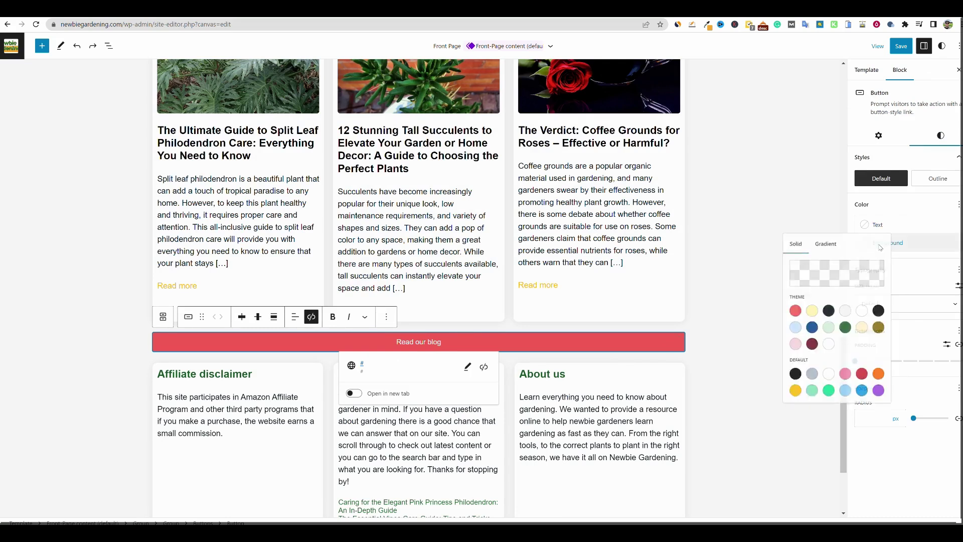
left_click(841, 334)
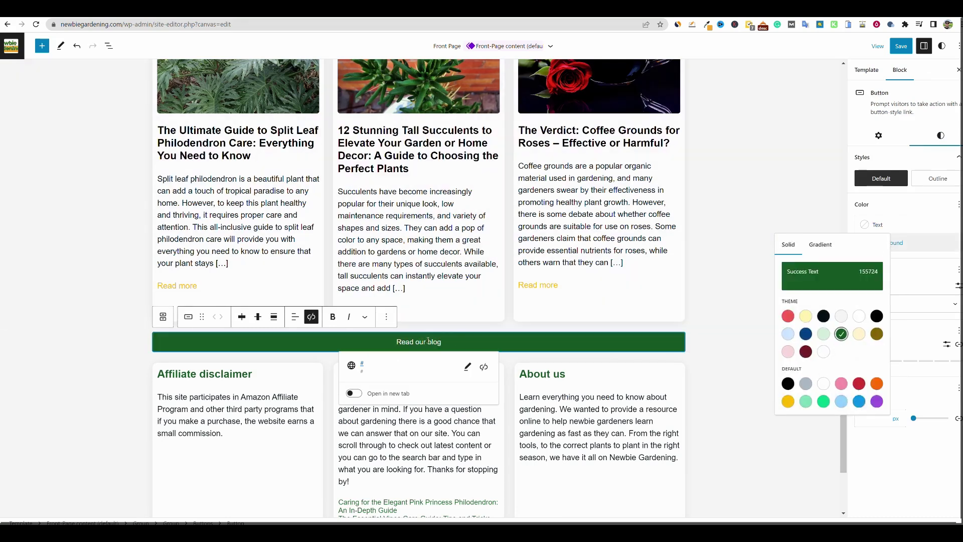
Link the Read our blog button to newbiegardening.com/blog/ and save the site changes
left_click_drag(442, 341, 394, 342)
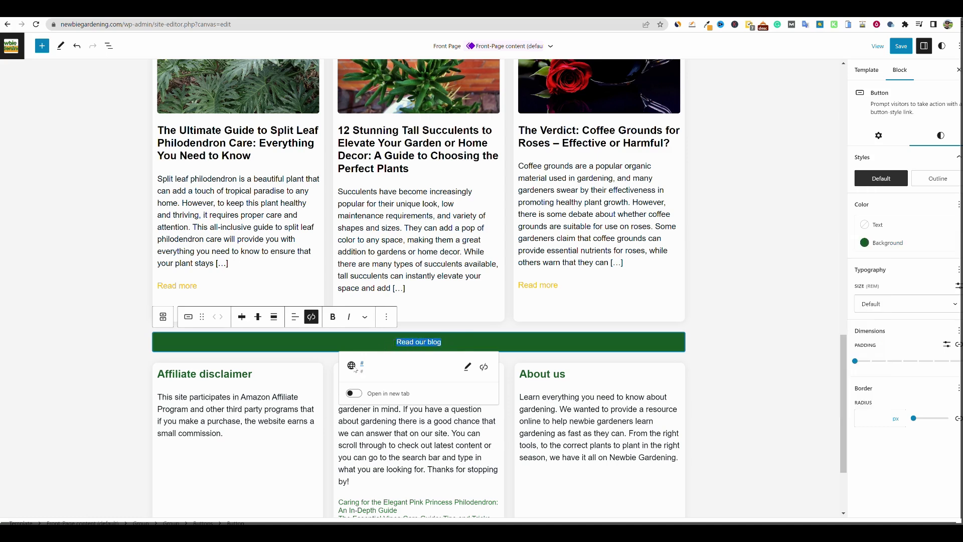
left_click(468, 366)
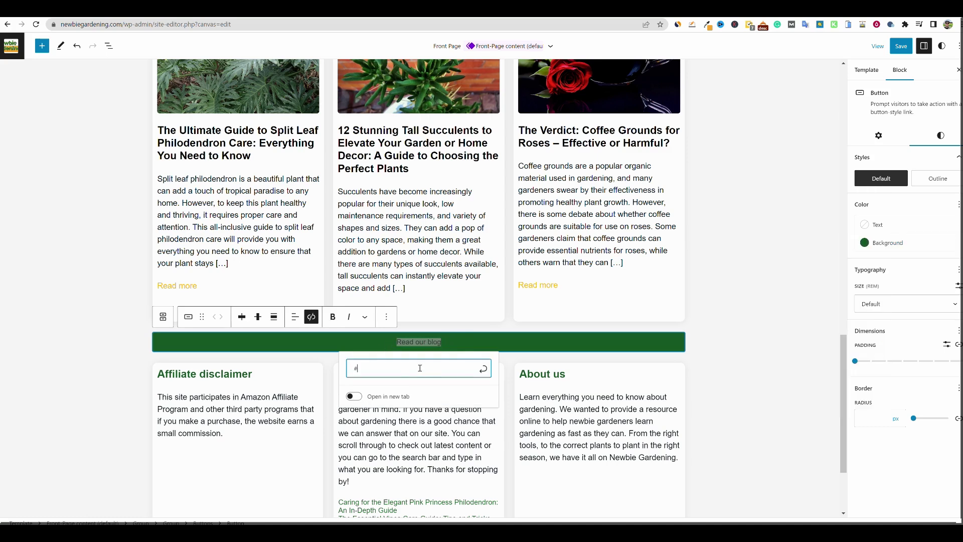
type("blog")
left_click(381, 444)
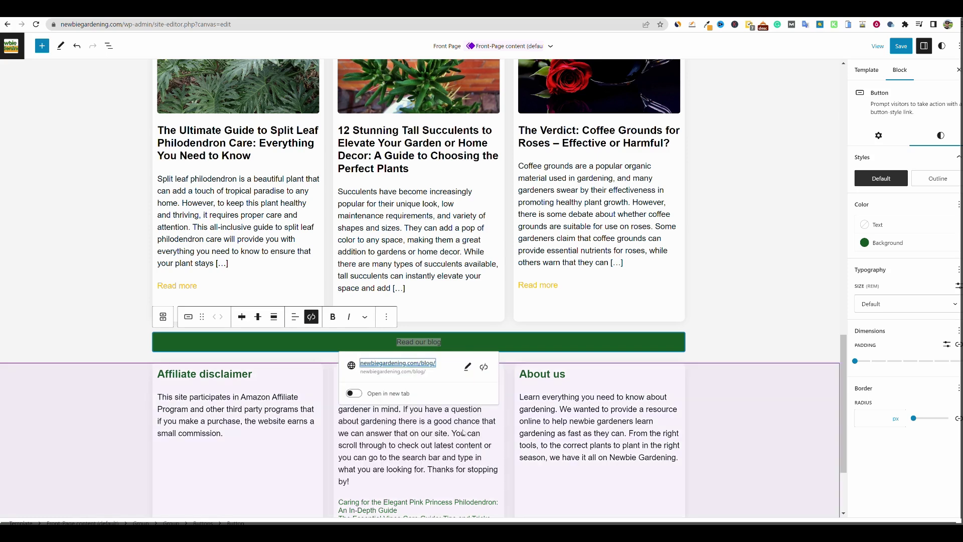
left_click(895, 50)
left_click(901, 50)
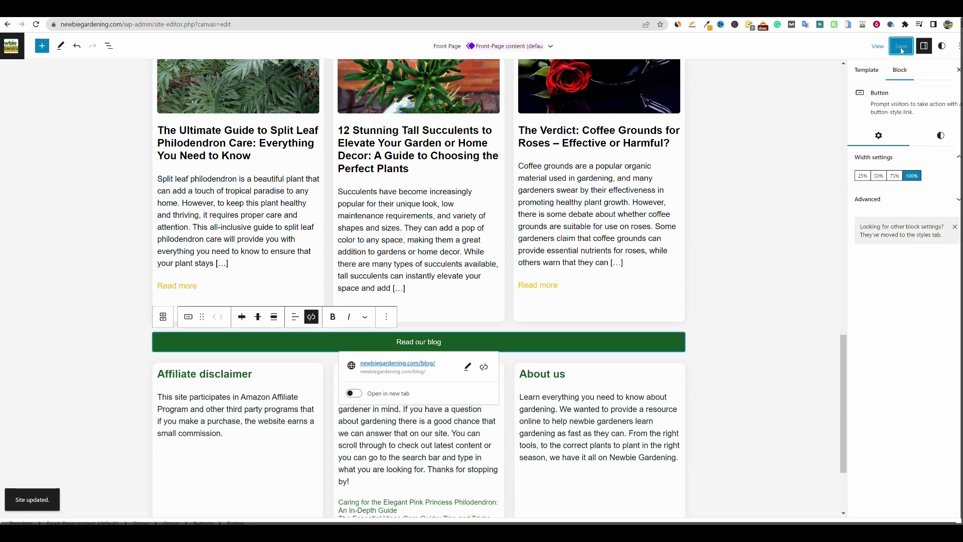
Reload the live Newbie Gardening homepage to check the saved changes from the header down to Latest Posts
key("ctrl+Tab")
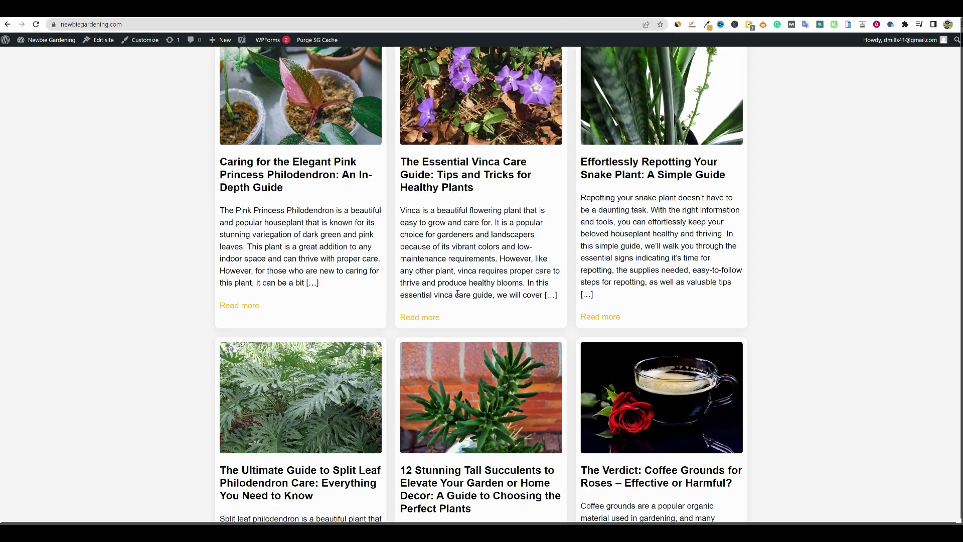
left_click(36, 24)
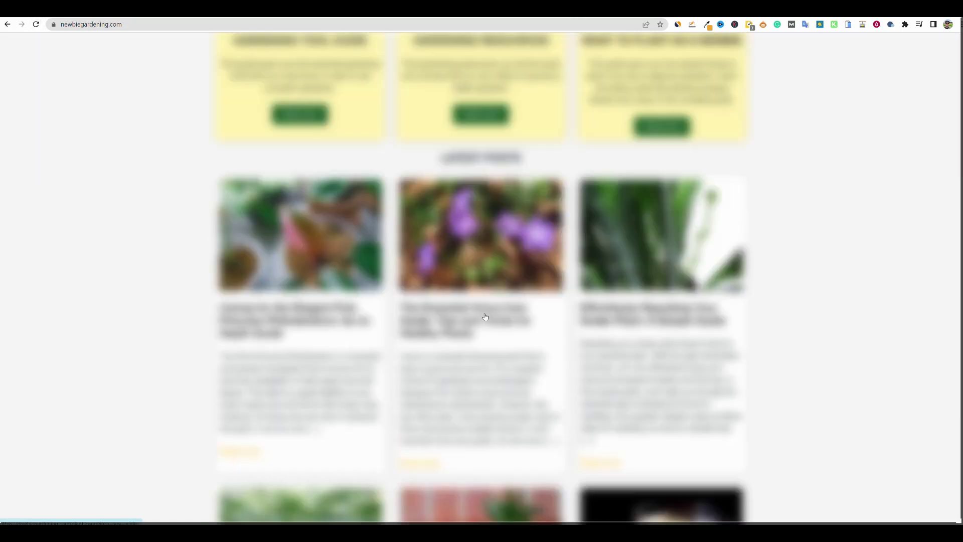
scroll(649, 224, "up", 5)
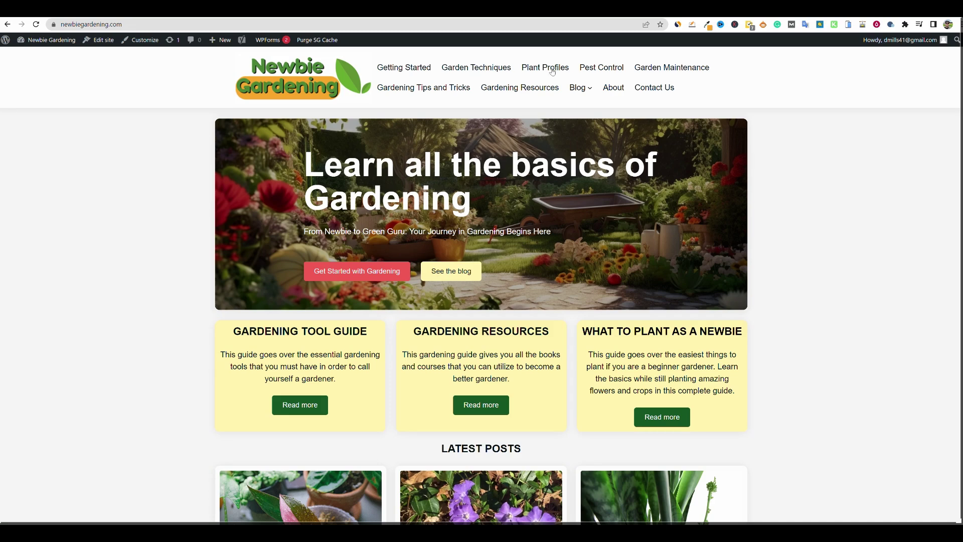
Follow the hero's See the blog link and examine the Blog page's latest posts and footer columns
mouse_move(581, 88)
right_click(446, 274)
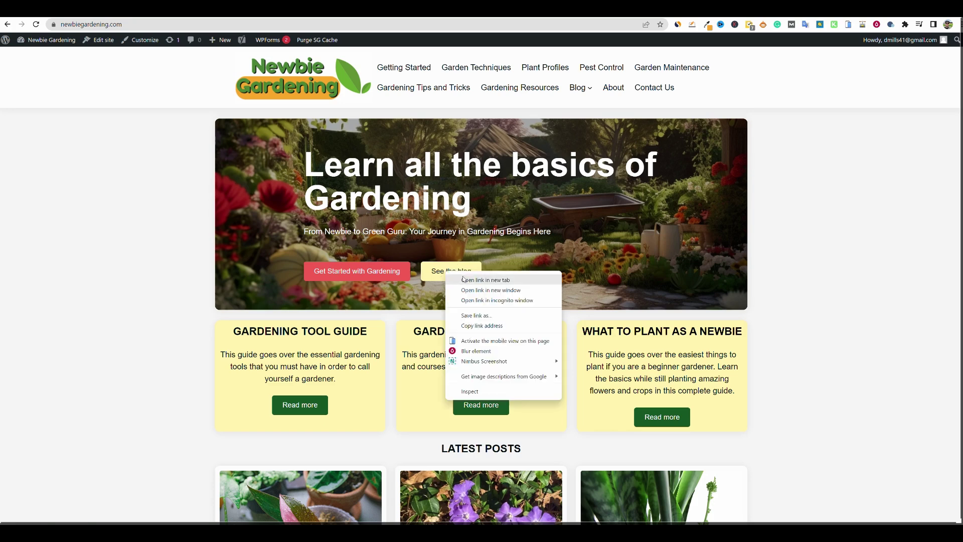
key("Escape")
left_click(448, 273)
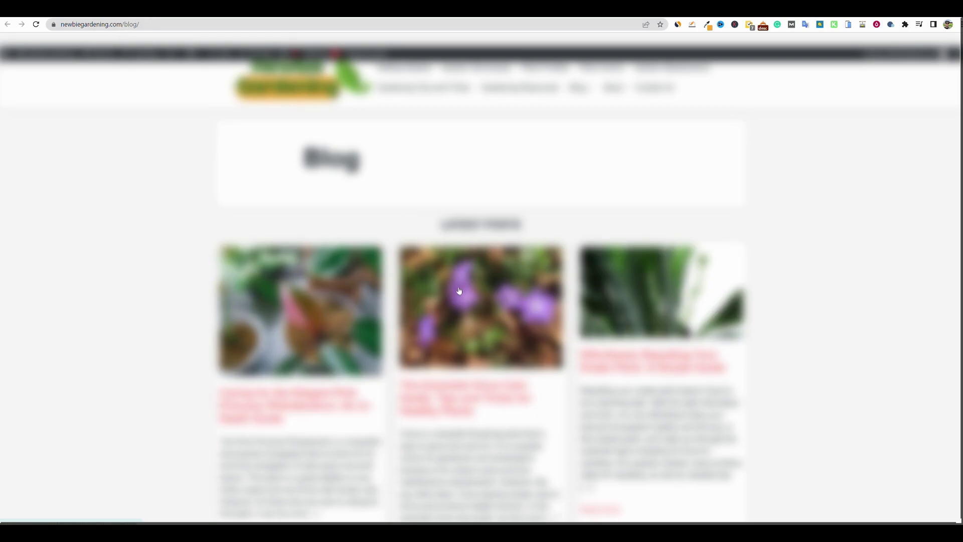
scroll(459, 291, "down", 1)
scroll(484, 309, "down", 6)
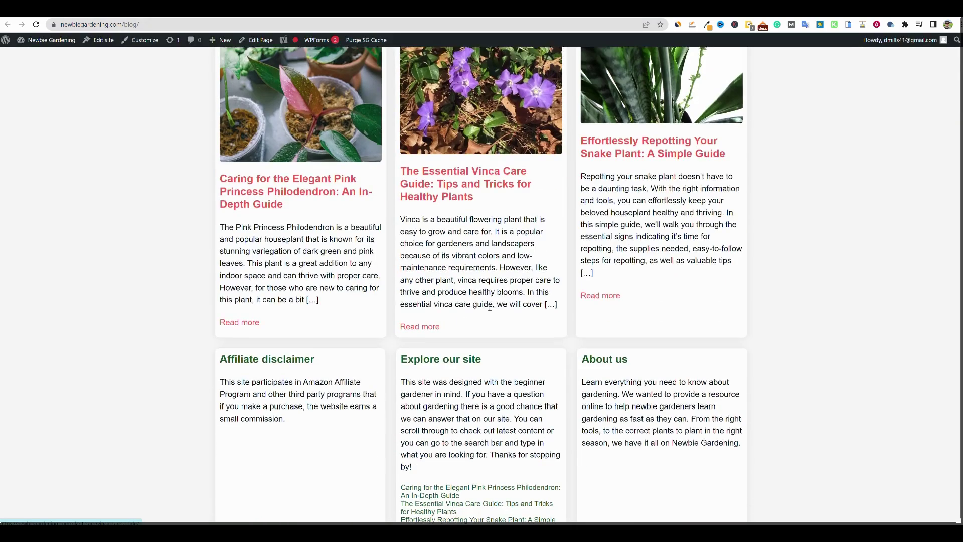
scroll(489, 326, "up", 10)
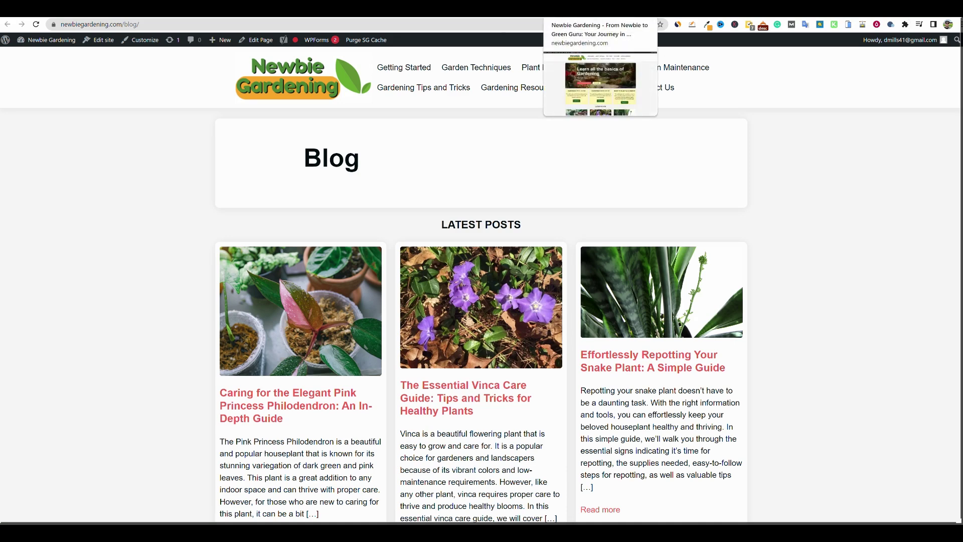
Return to the live homepage and review the hero, guide cards, Latest Posts grid, Read our blog button and footer columns
left_click(601, 9)
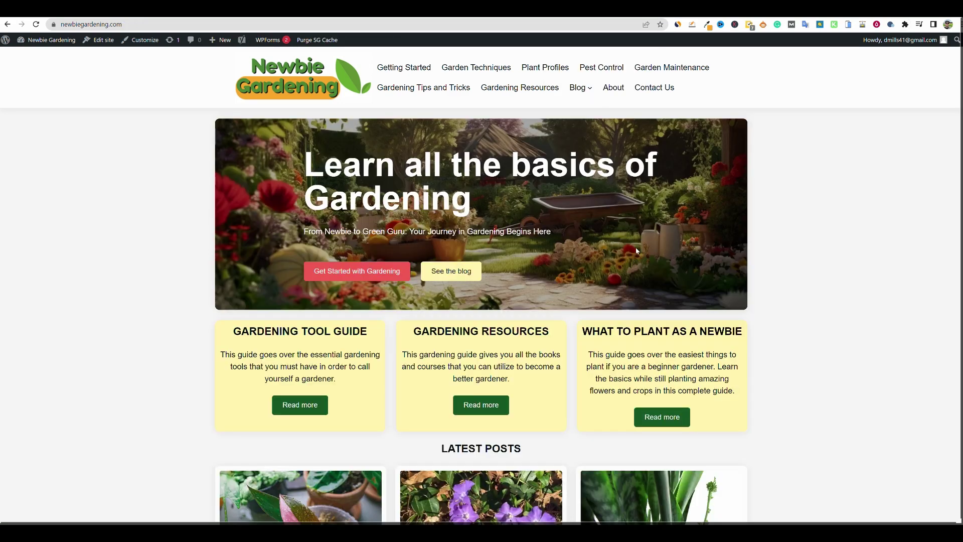
scroll(621, 305, "down", 3)
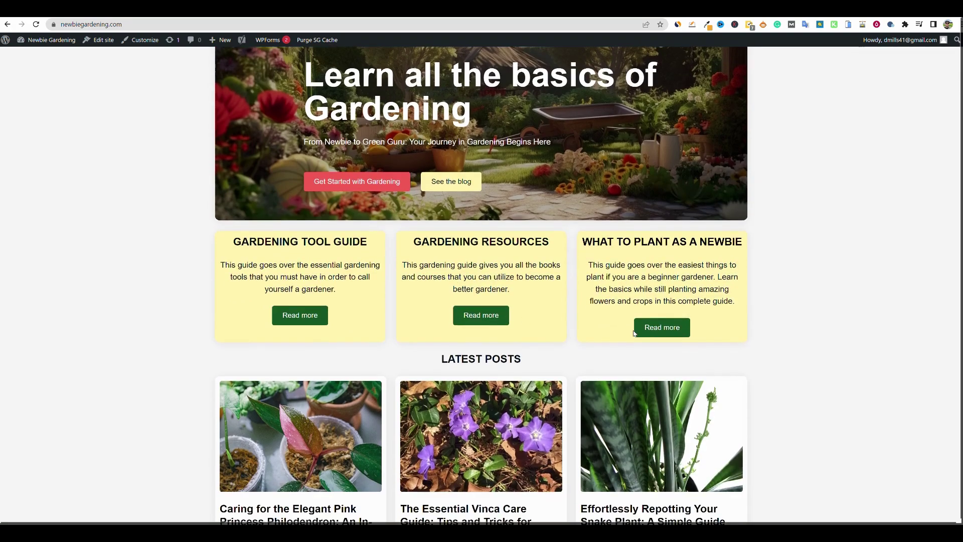
scroll(342, 126, "up", 4)
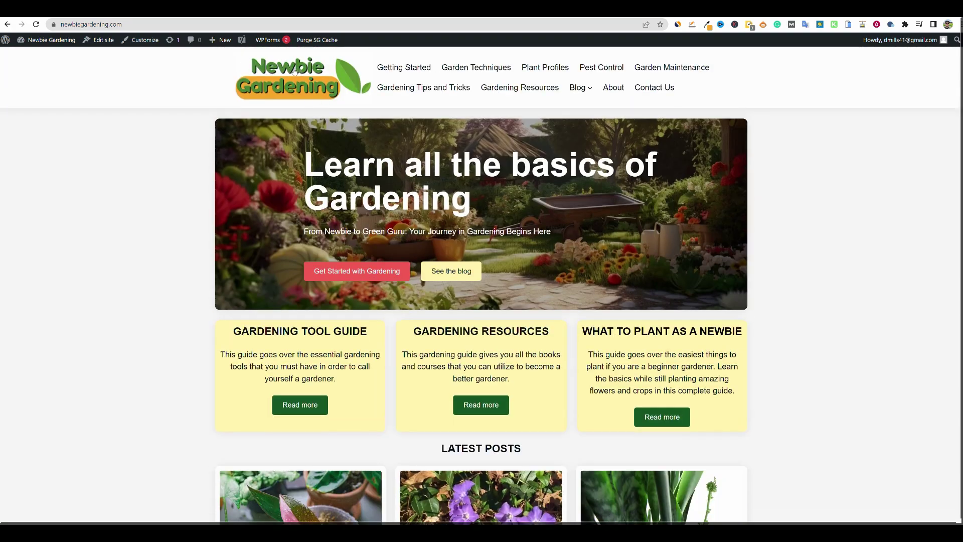
scroll(638, 285, "down", 7)
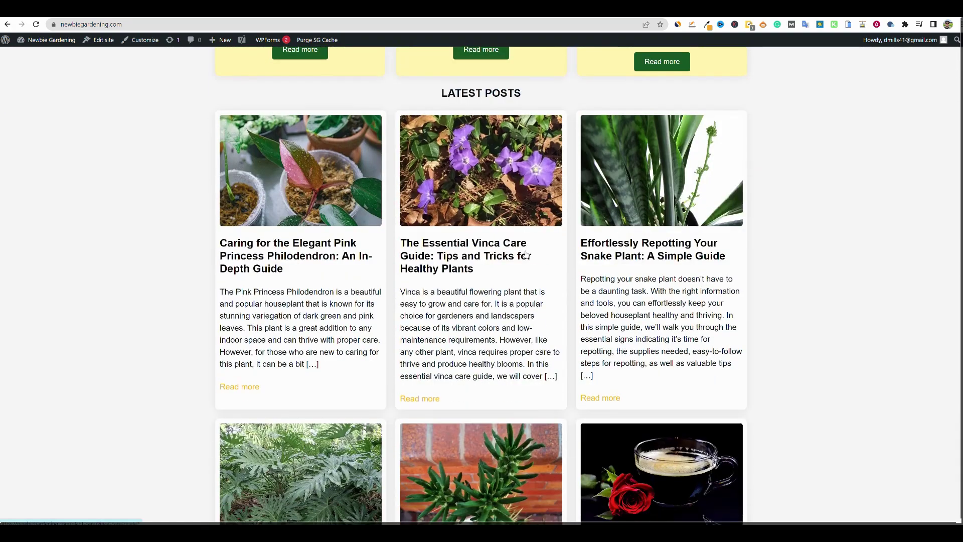
scroll(638, 285, "down", 1)
scroll(638, 285, "up", 4)
scroll(638, 285, "down", 4)
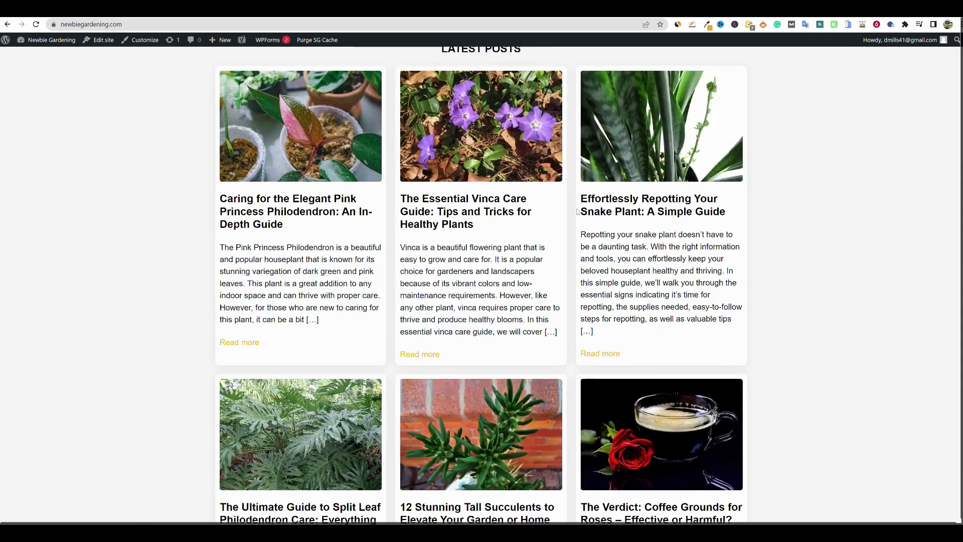
scroll(545, 318, "down", 9)
scroll(545, 316, "up", 10)
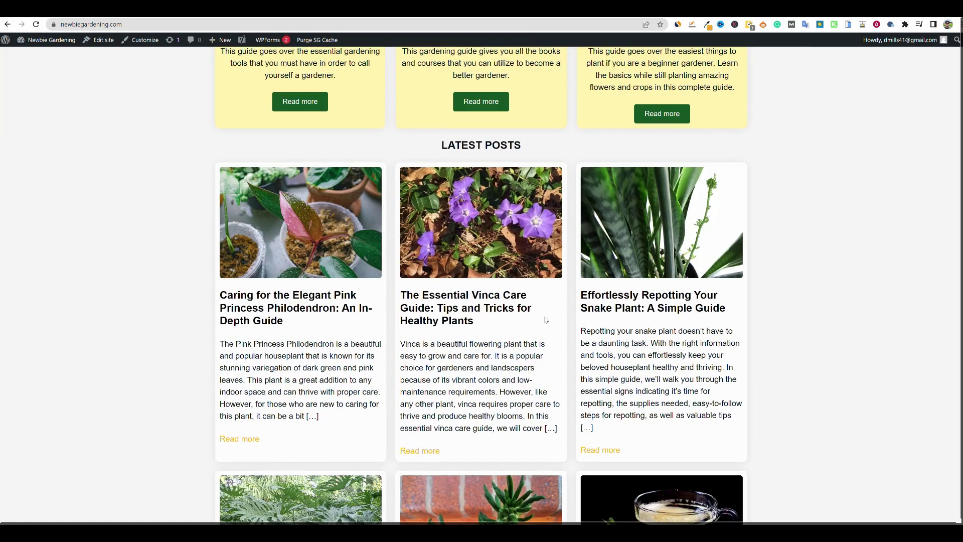
scroll(423, 312, "down", 5)
scroll(553, 310, "up", 8)
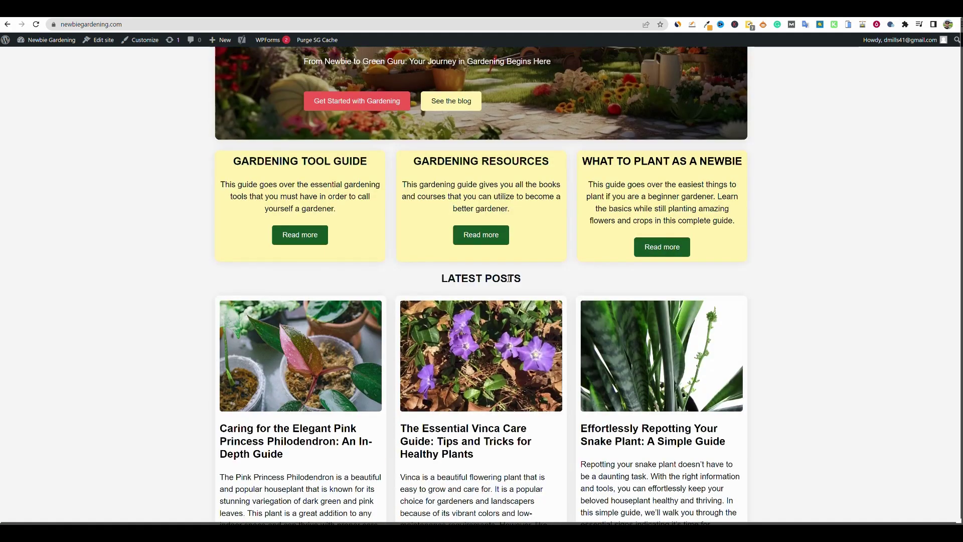
scroll(524, 374, "down", 10)
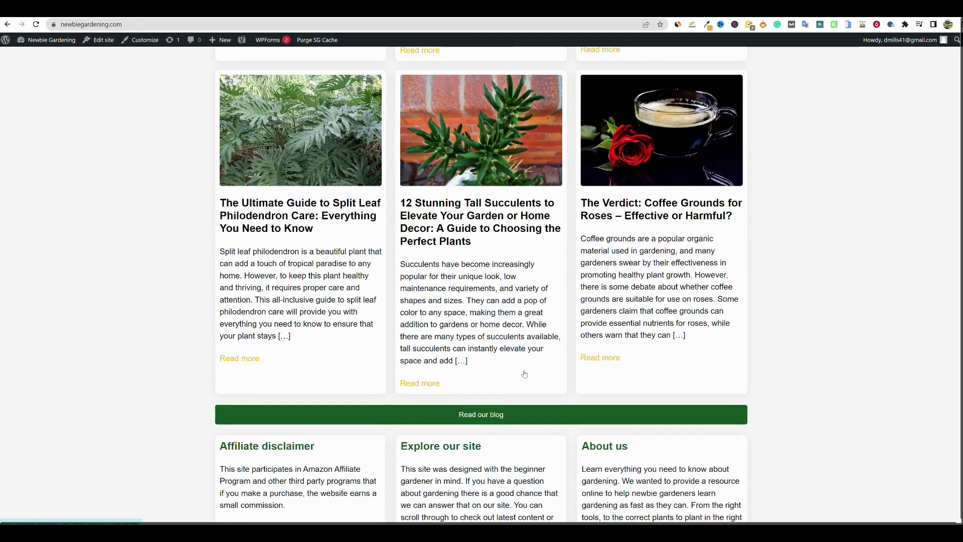
scroll(524, 373, "down", 3)
scroll(572, 343, "up", 4)
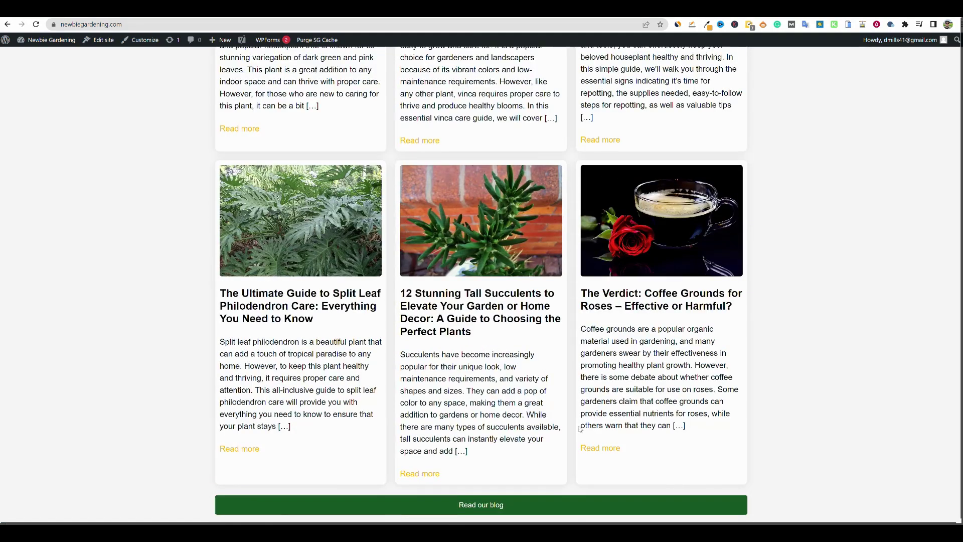
scroll(581, 429, "up", 15)
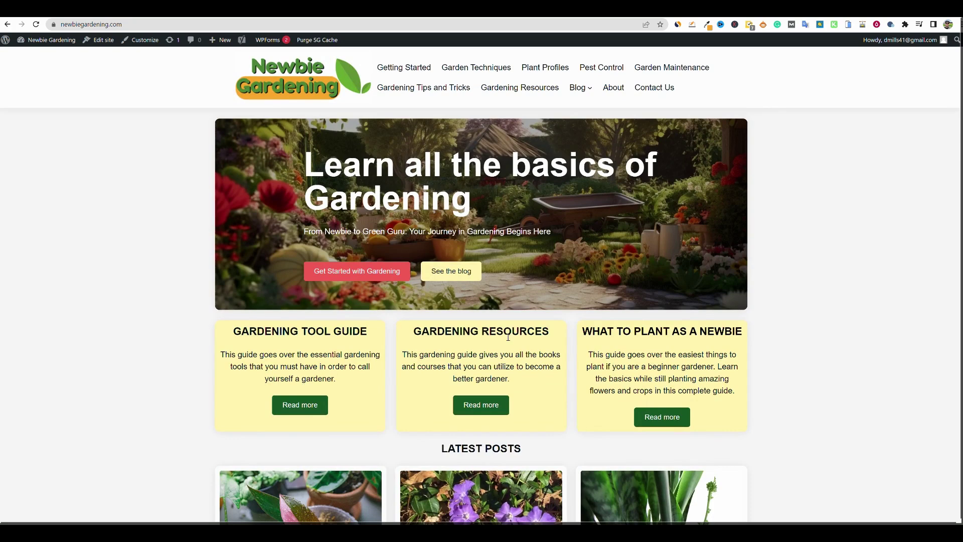